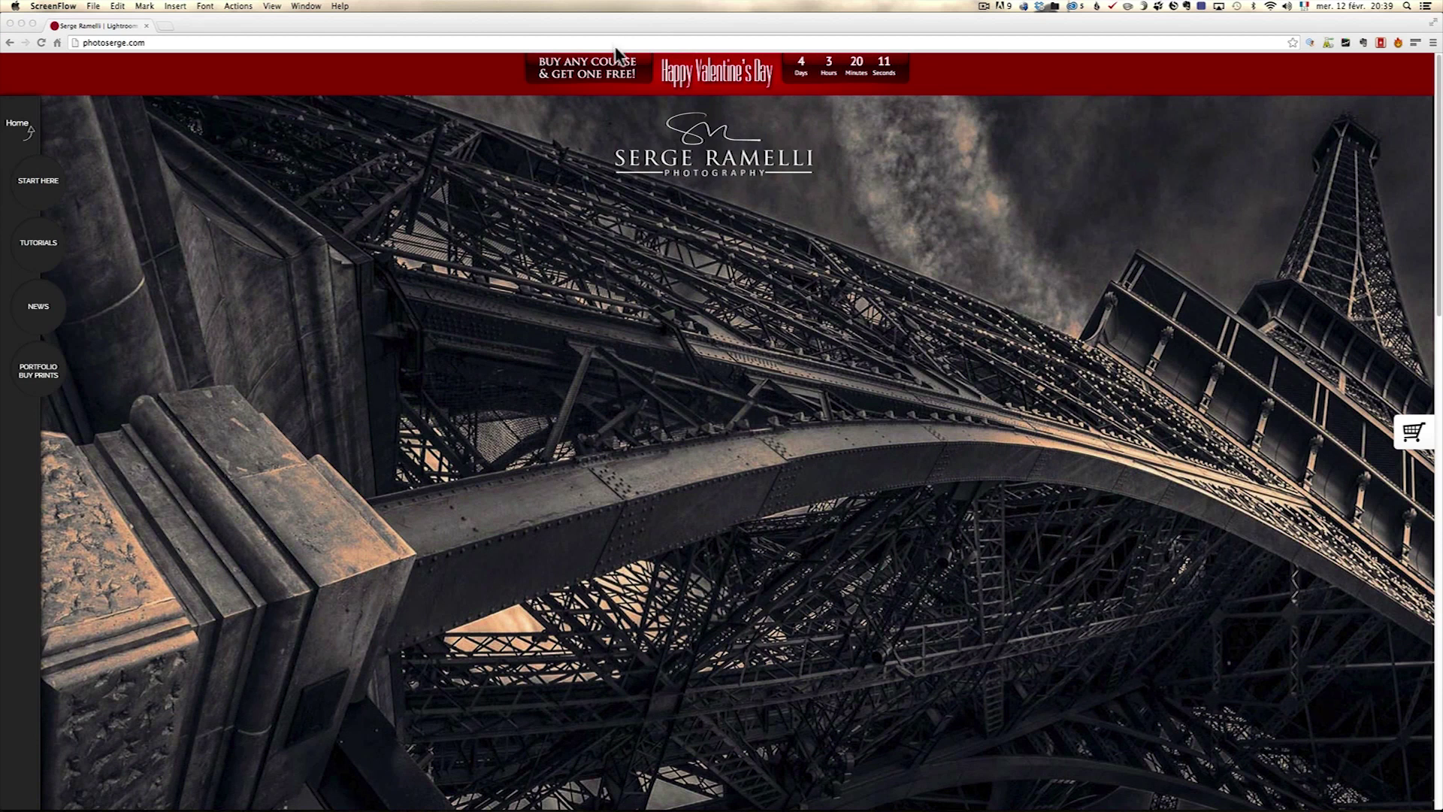
- Open the Valentine's Day Special page, set the purchased course to Sky Replacement Workflow Bundle, and keep Adobe Illustrator Quickstart as the free course
{"action": "left_click", "coordinate": [623, 74]}
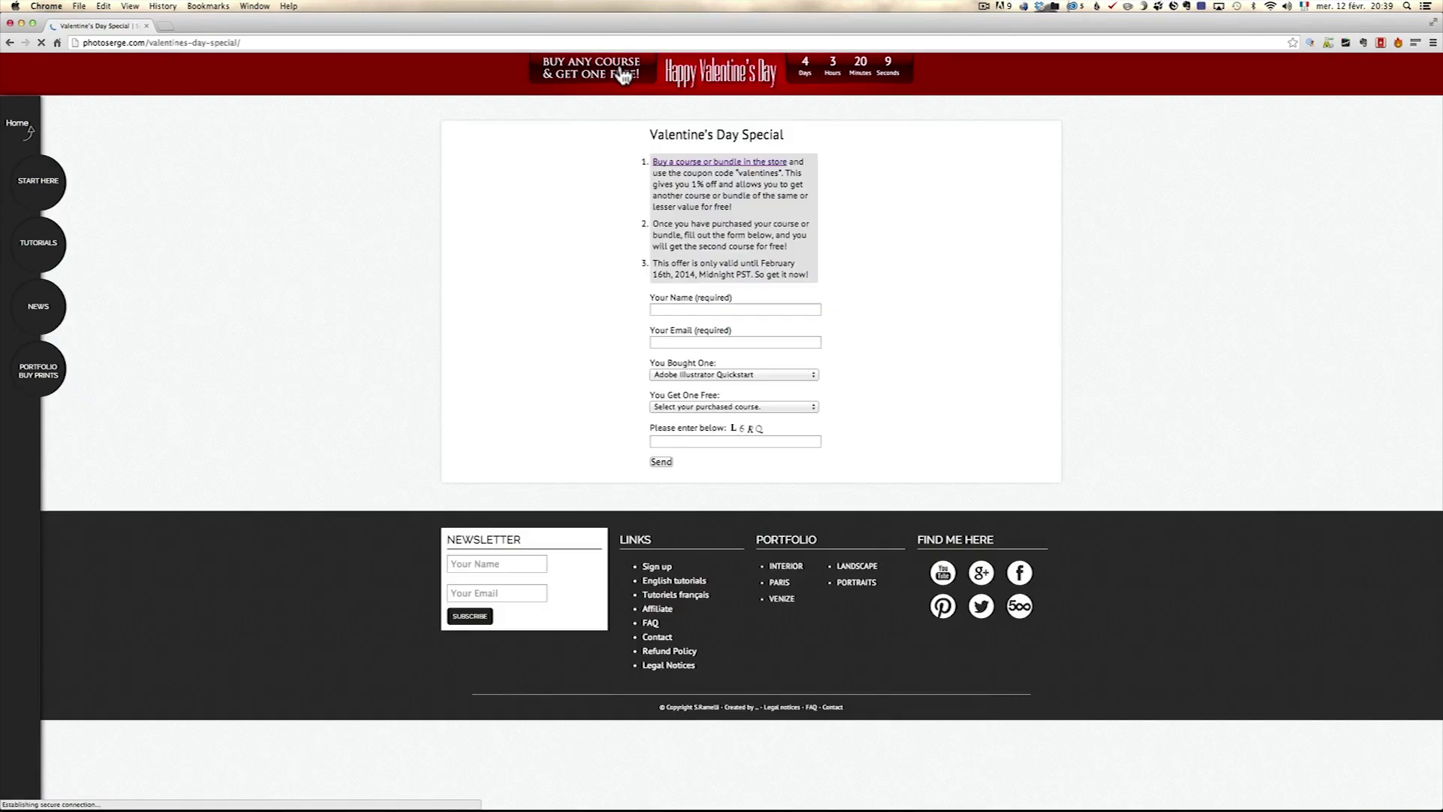
{"action": "left_click", "coordinate": [702, 309]}
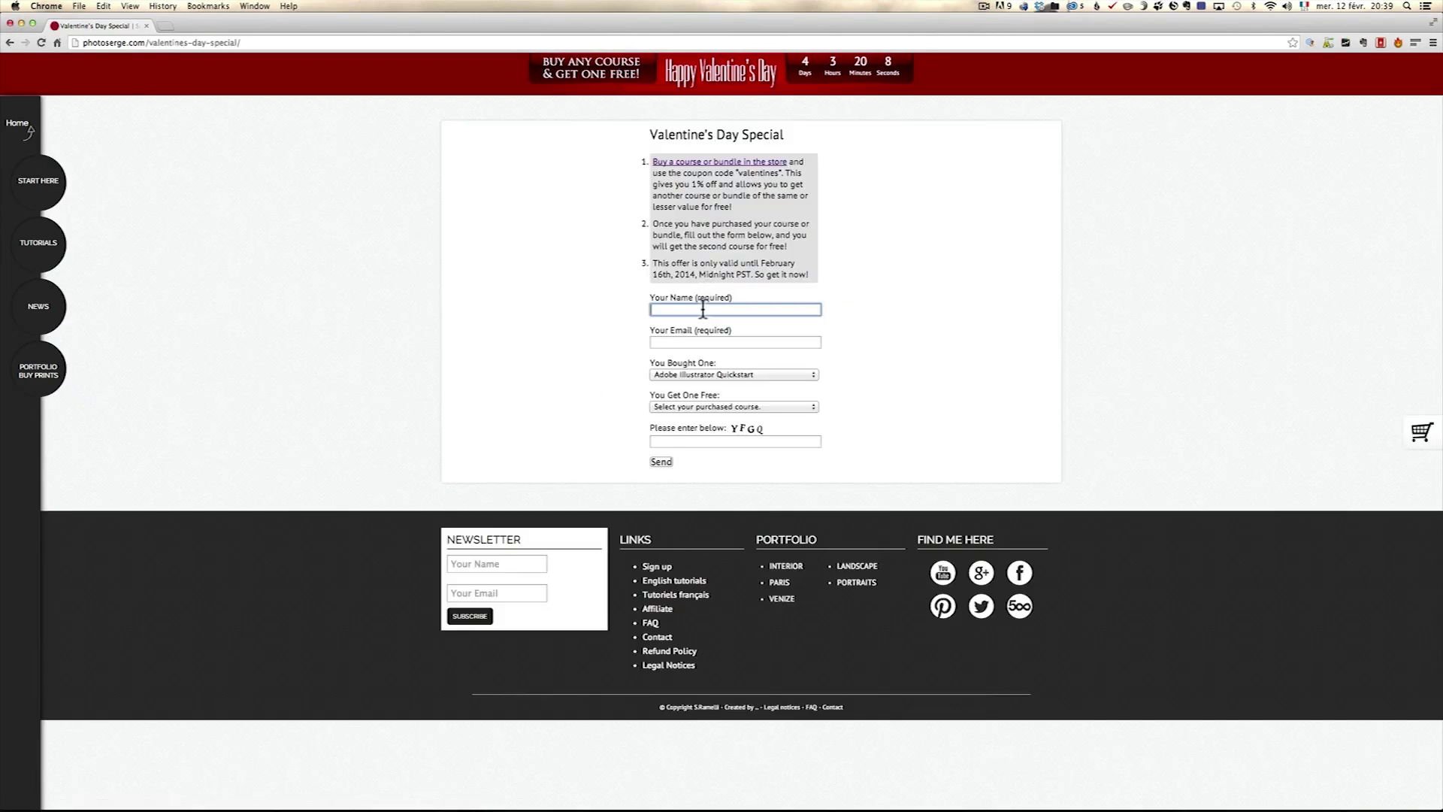
{"action": "left_click", "coordinate": [701, 345]}
{"action": "left_click", "coordinate": [717, 375]}
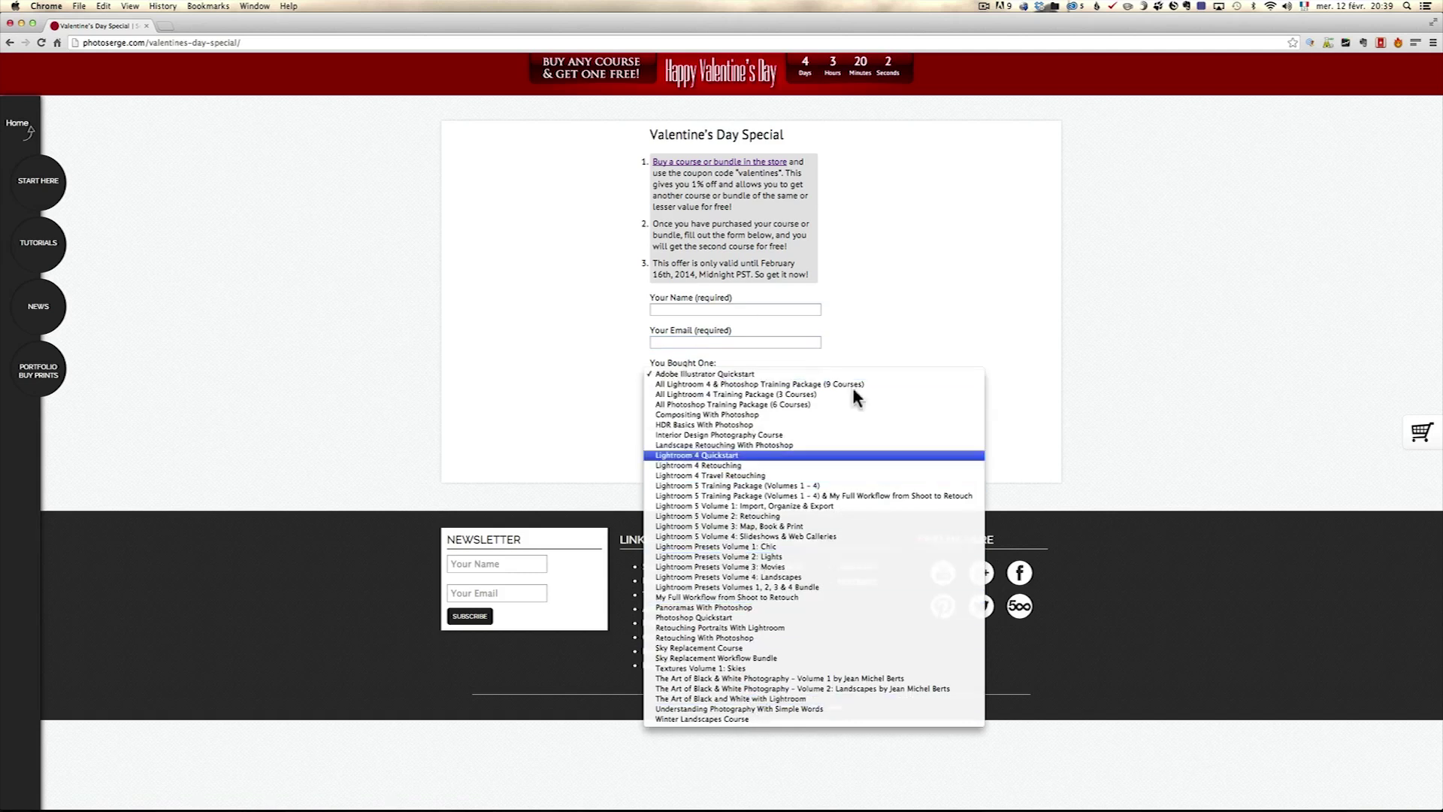
{"action": "left_click", "coordinate": [881, 323]}
{"action": "left_click", "coordinate": [763, 406]}
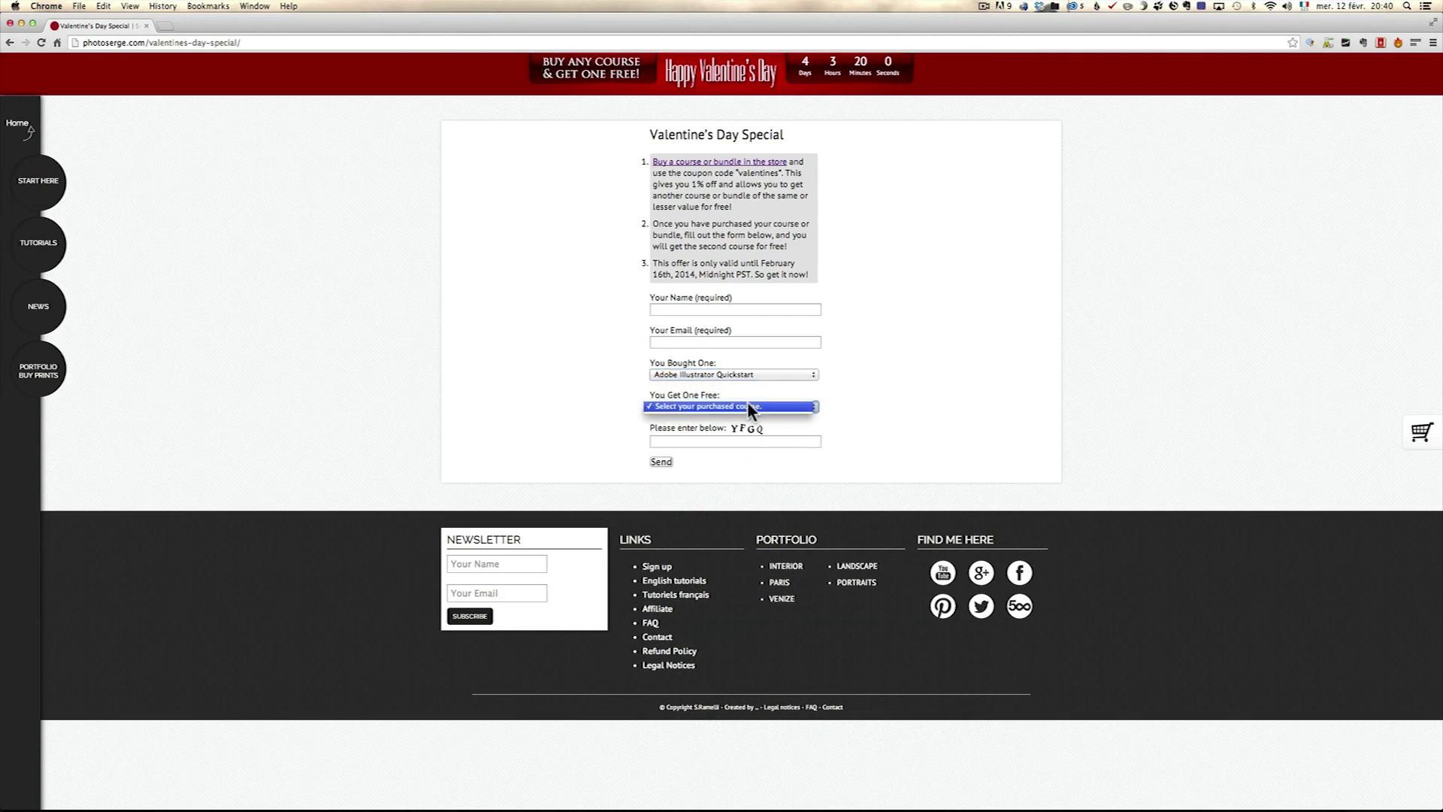
{"action": "left_click", "coordinate": [729, 399]}
{"action": "left_click", "coordinate": [722, 370]}
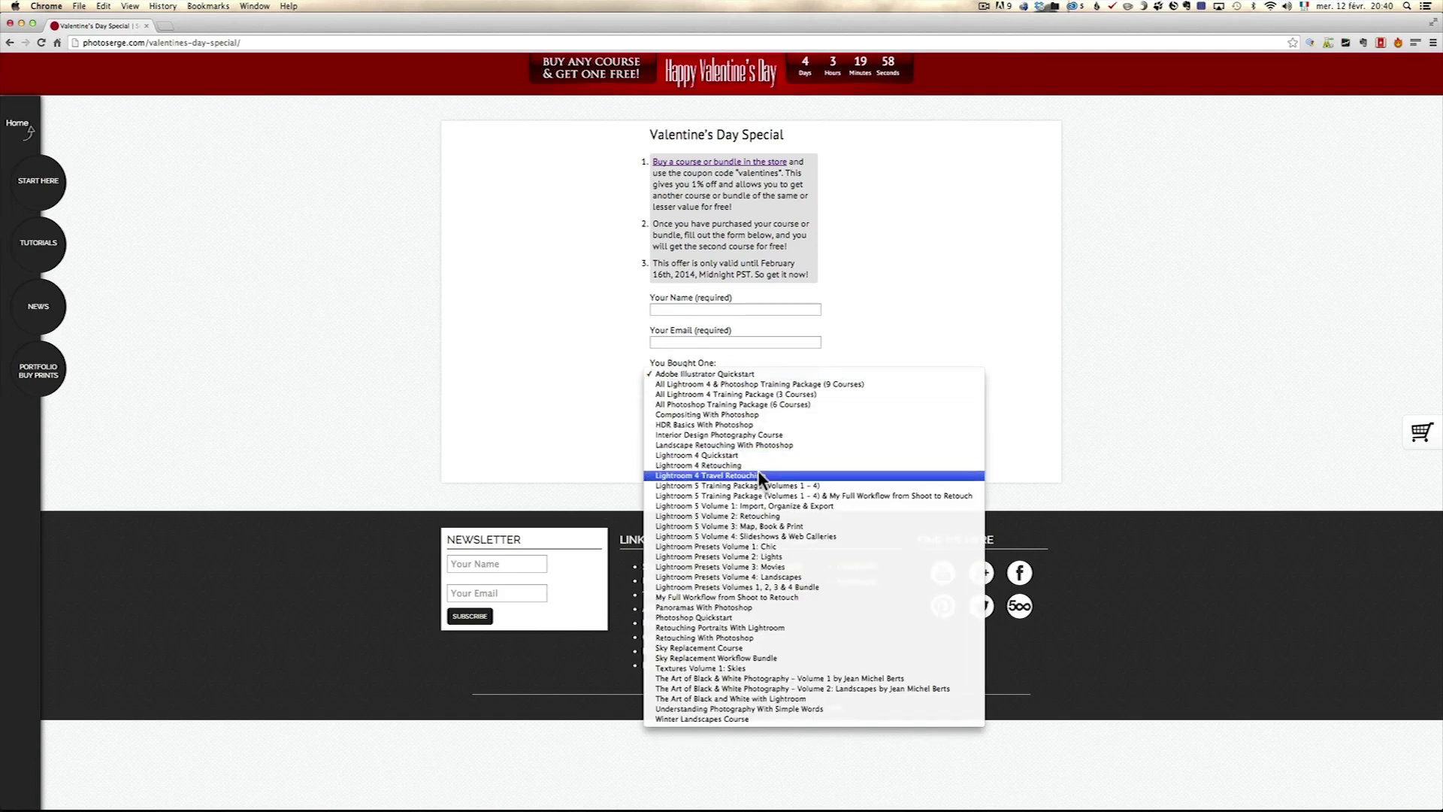
{"action": "left_click", "coordinate": [764, 658]}
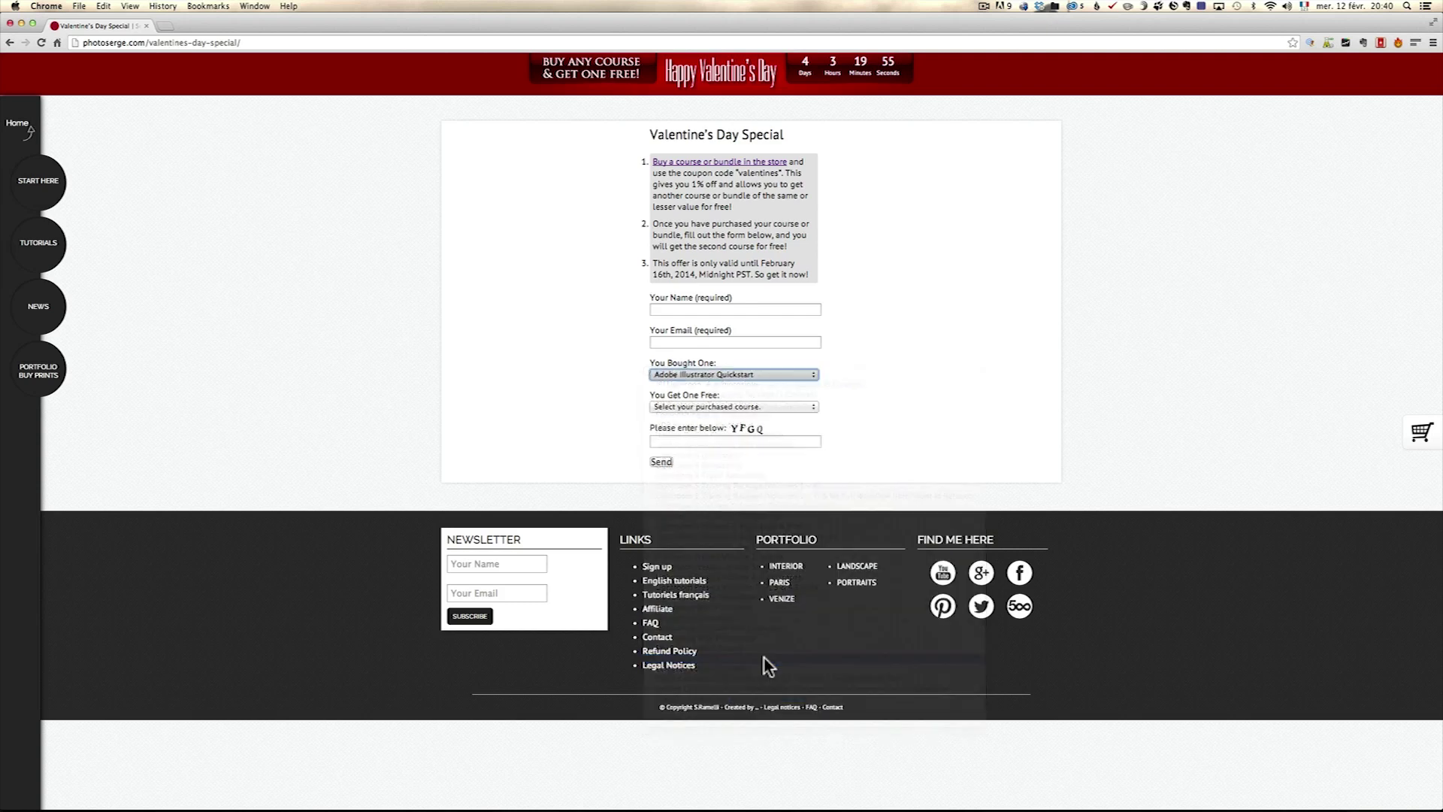
{"action": "left_click", "coordinate": [706, 406]}
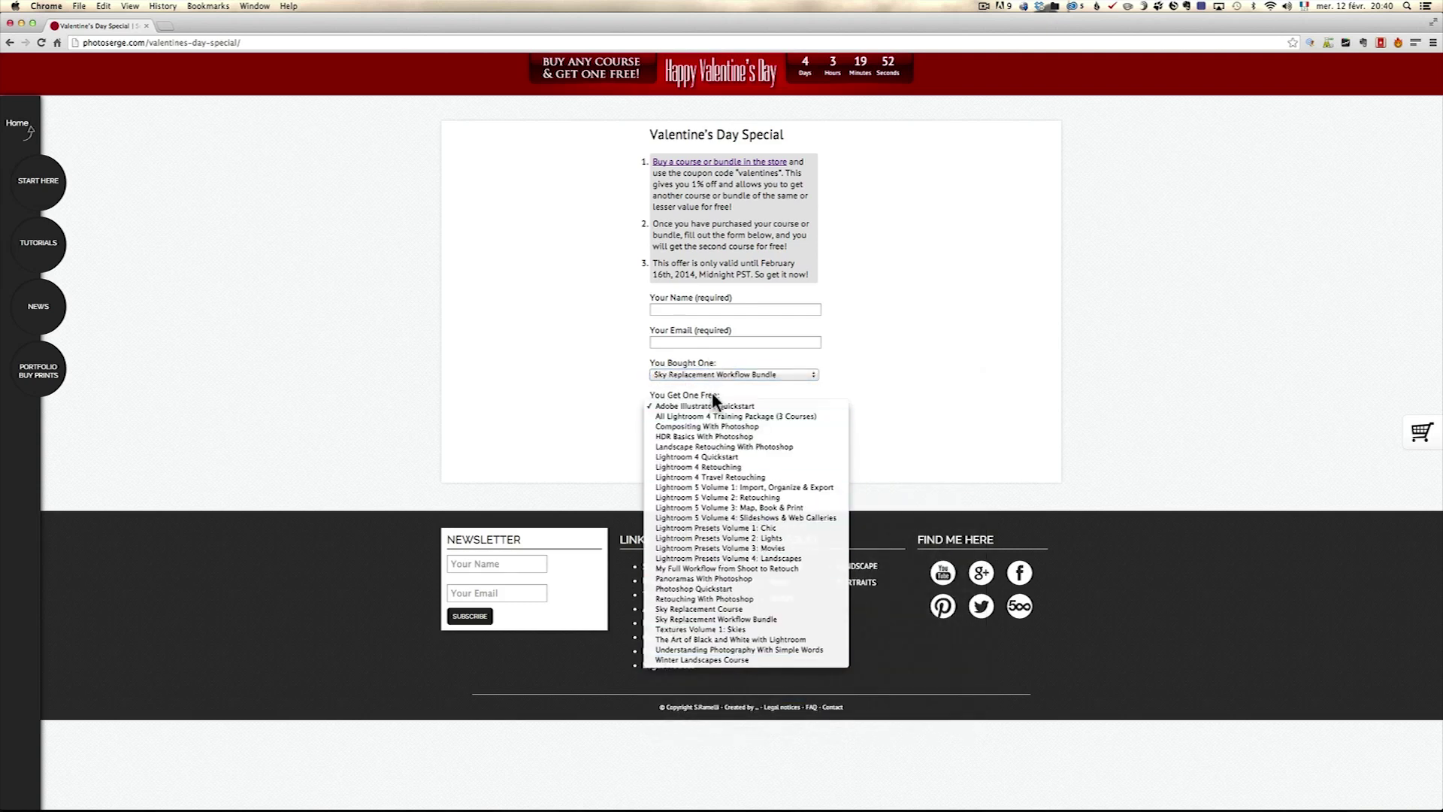
{"action": "left_click", "coordinate": [973, 387]}
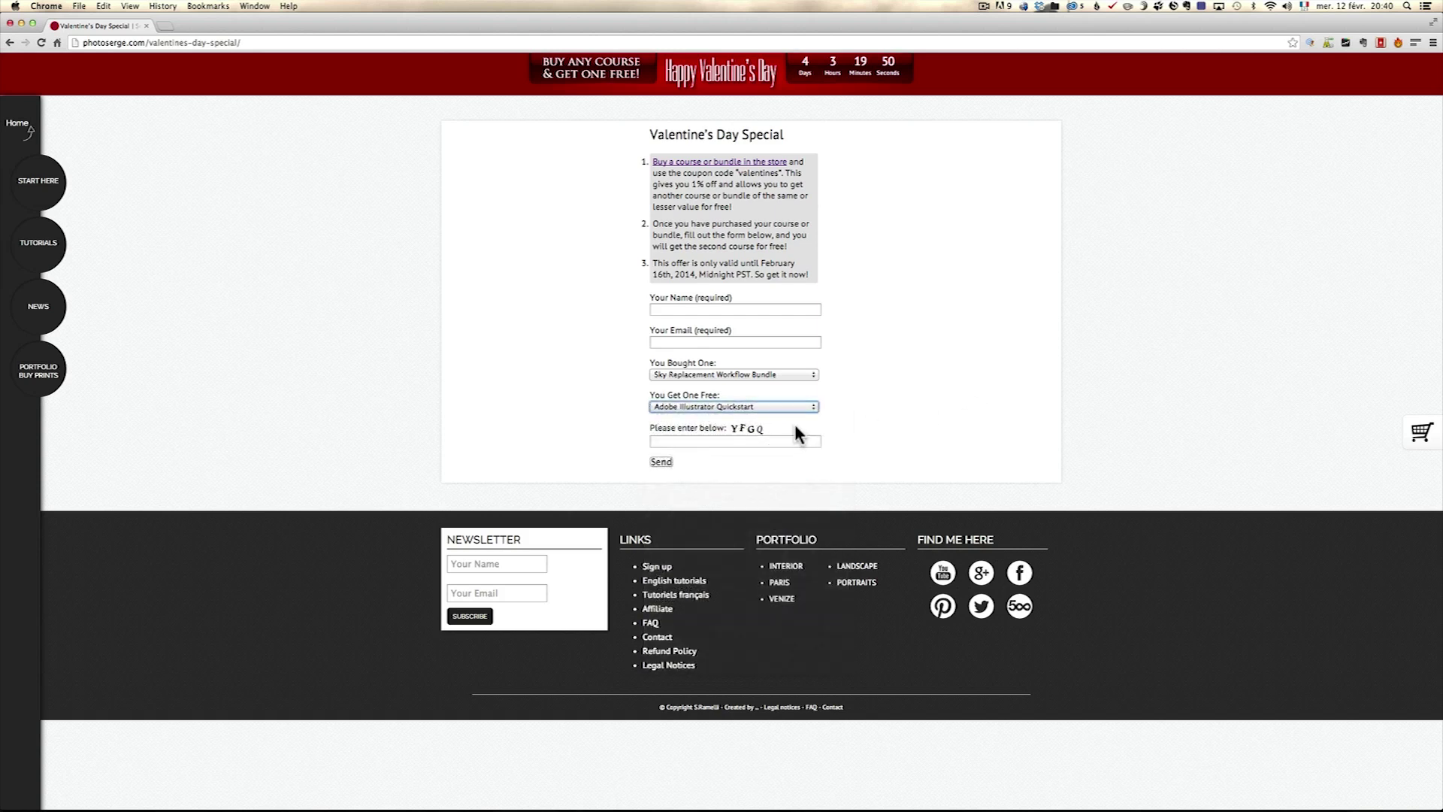
{"action": "left_click", "coordinate": [756, 442]}
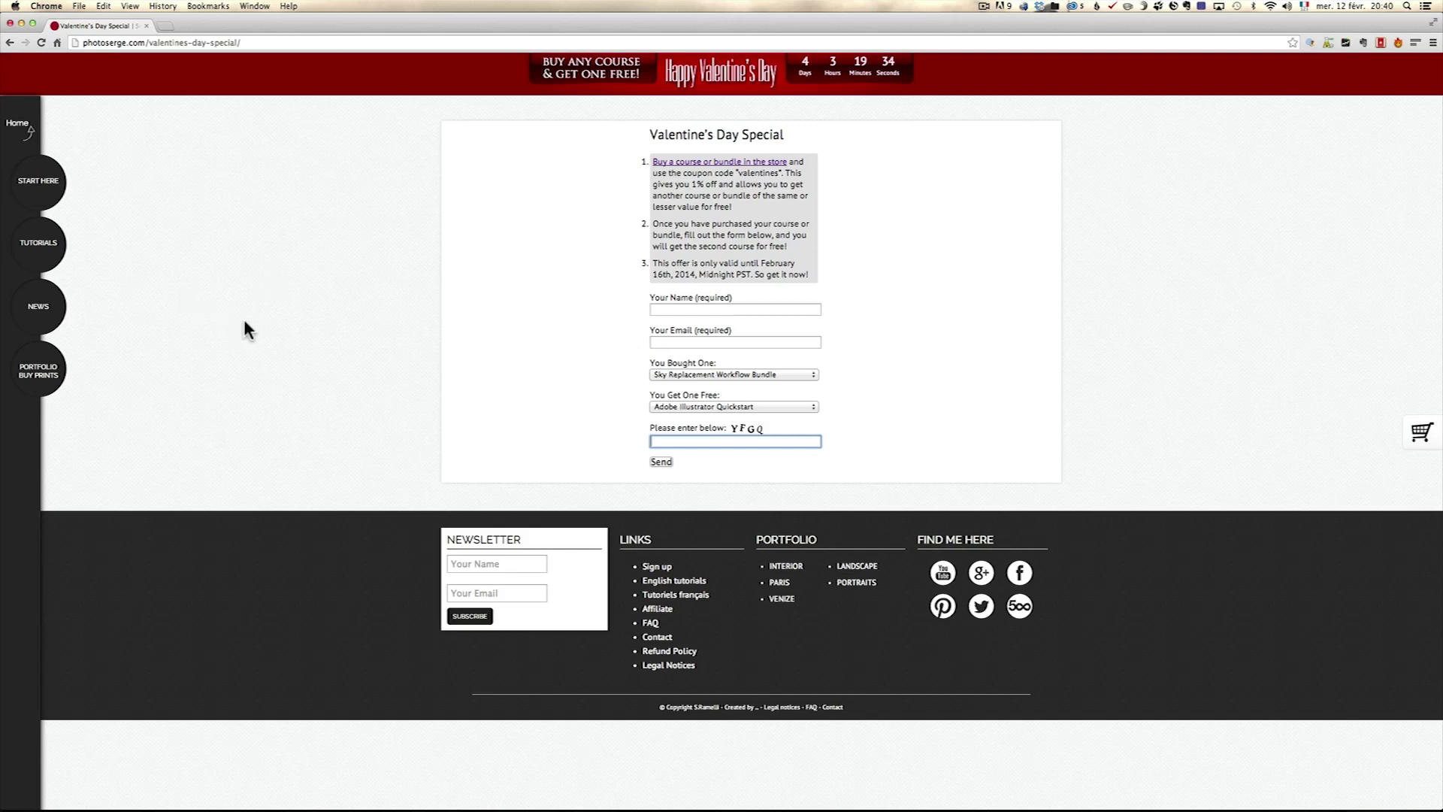
- Switch to Lightroom's Develop module with _MG_0129.CR2 and cycle the photo info overlay
{"action": "key", "text": "super+Tab"}
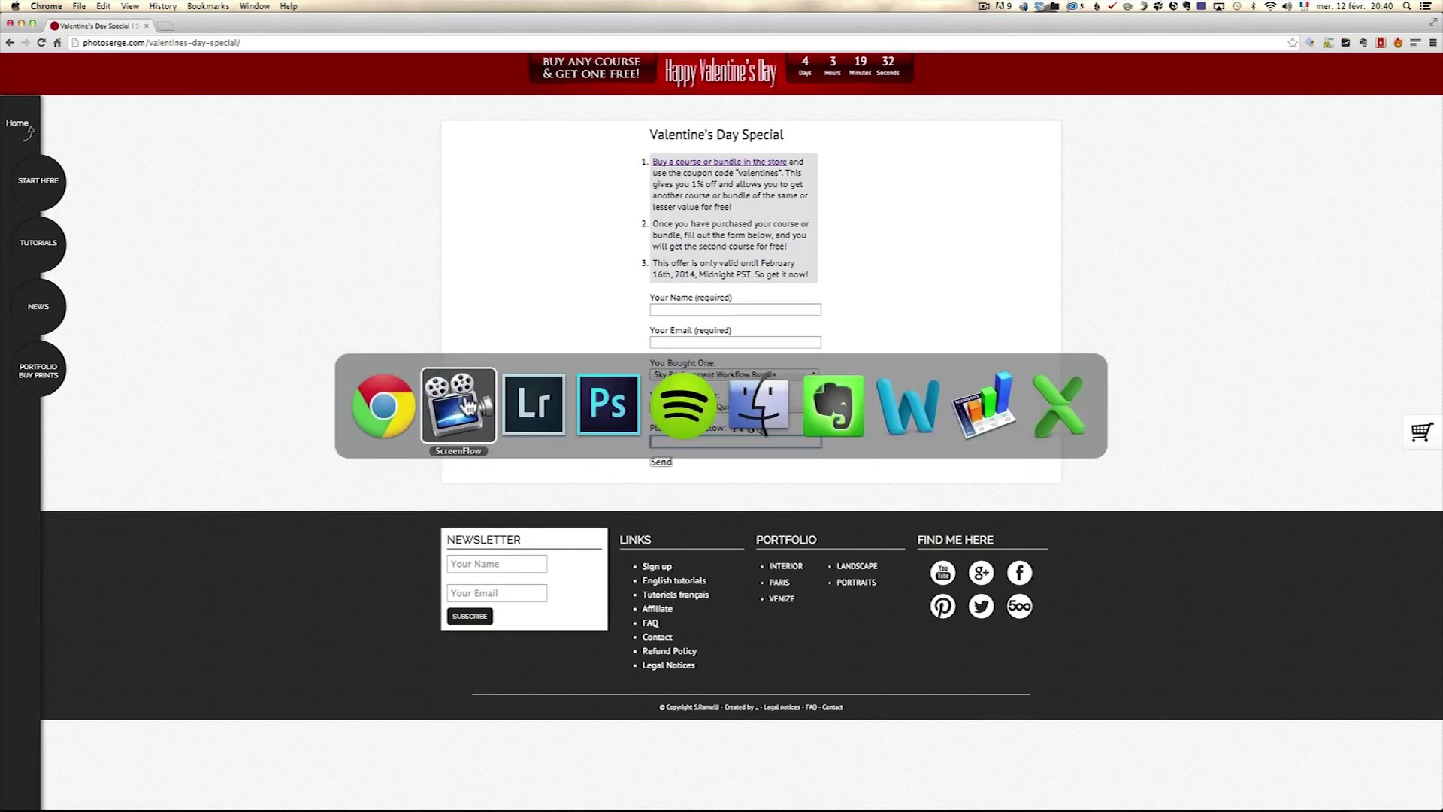
{"action": "left_click", "coordinate": [532, 406]}
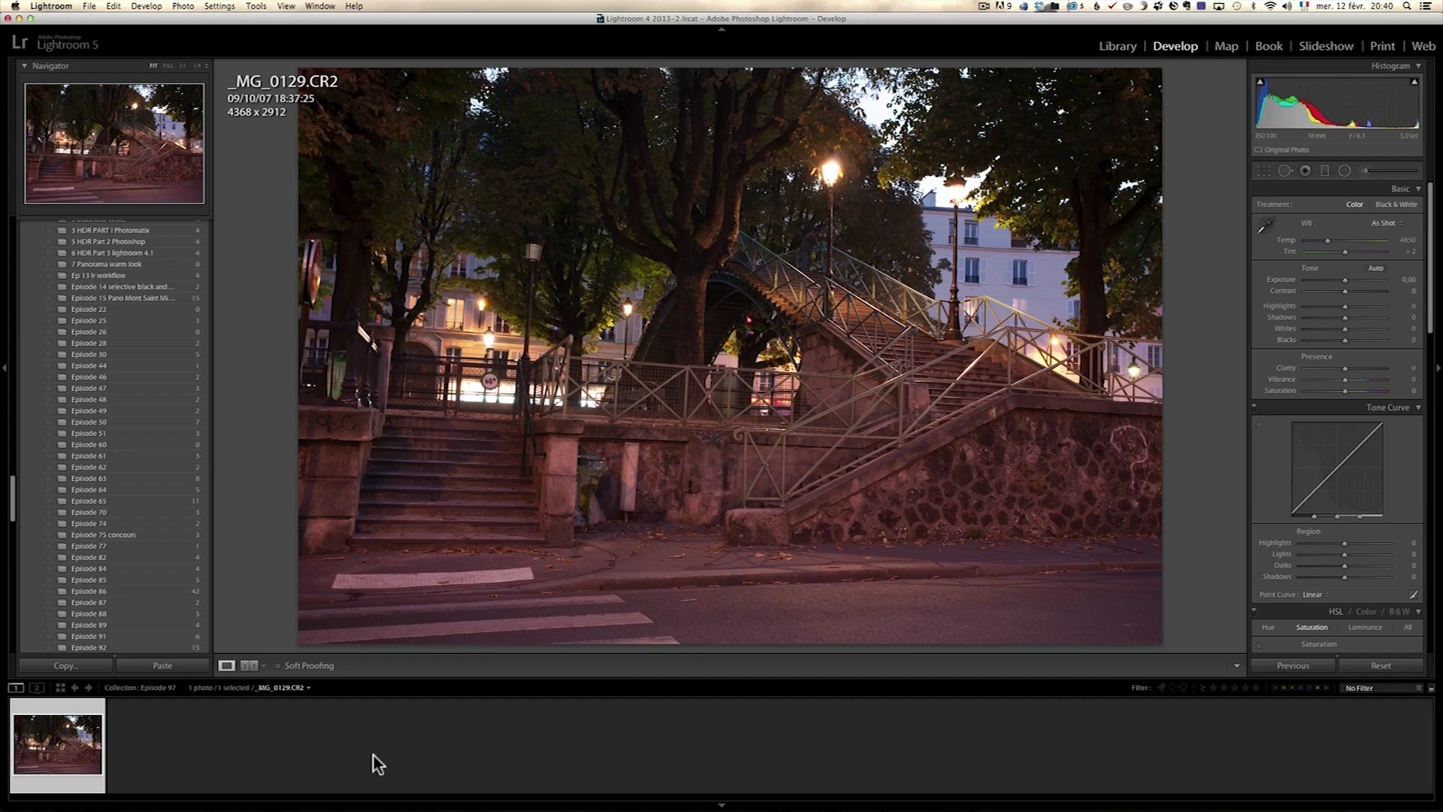
{"action": "key", "text": "i"}
{"action": "key", "text": "i"}
{"action": "key", "text": "i"}
- Lift Shadows to +100 and set Whites to +43 while watching clipping
{"action": "scroll", "coordinate": [1431, 335], "scroll_direction": "down", "scroll_amount": 1}
{"action": "scroll", "coordinate": [1430, 335], "scroll_direction": "up", "scroll_amount": 1}
{"action": "left_click_drag", "start_coordinate": [1345, 317], "coordinate": [1290, 308]}
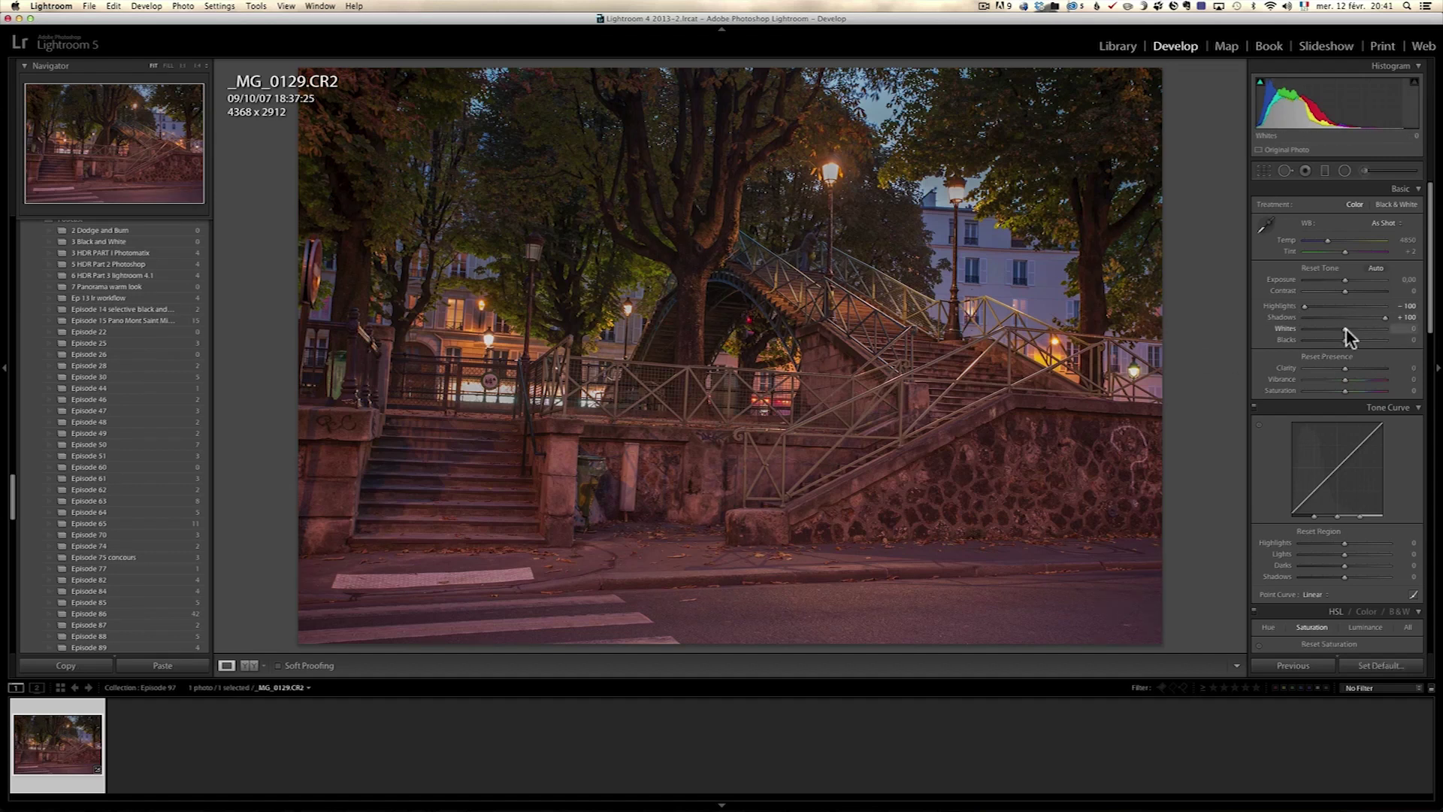
{"action": "left_click_drag", "start_coordinate": [1346, 330], "coordinate": [1364, 331]}
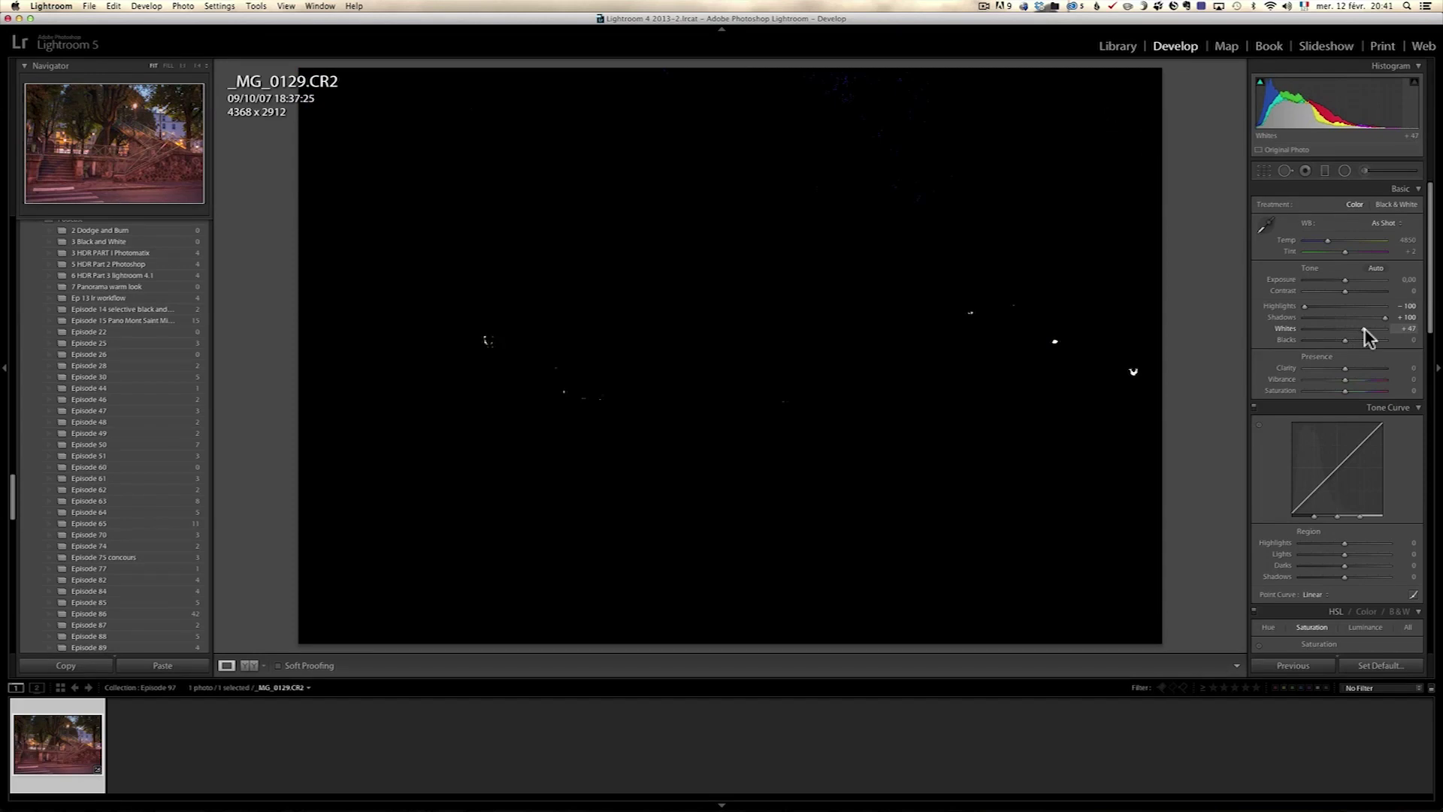
{"action": "left_click_drag", "start_coordinate": [1363, 330], "coordinate": [1337, 341]}
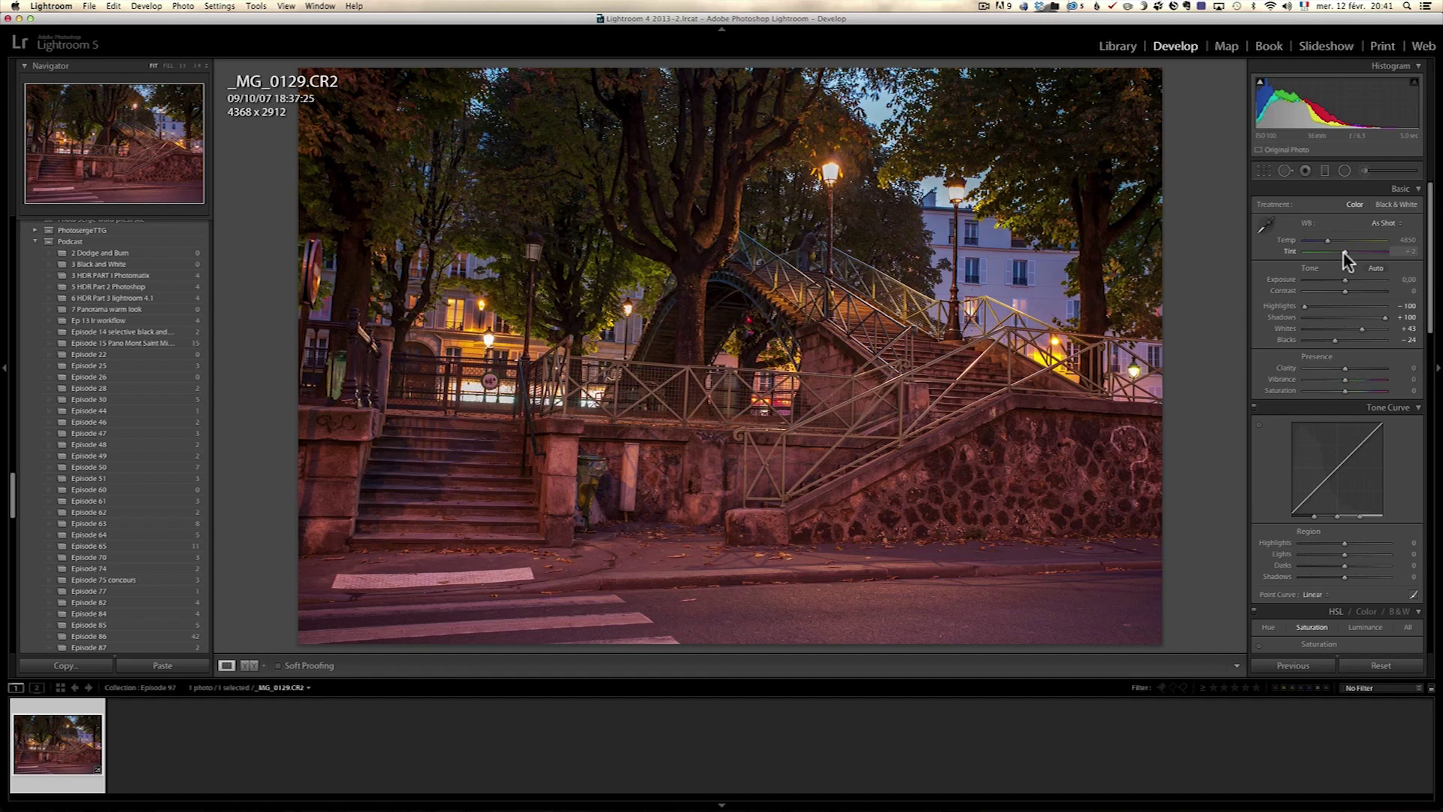
- Apply Daylight white balance, then cool the temperature and set Tint to -1
{"action": "left_click", "coordinate": [1383, 223]}
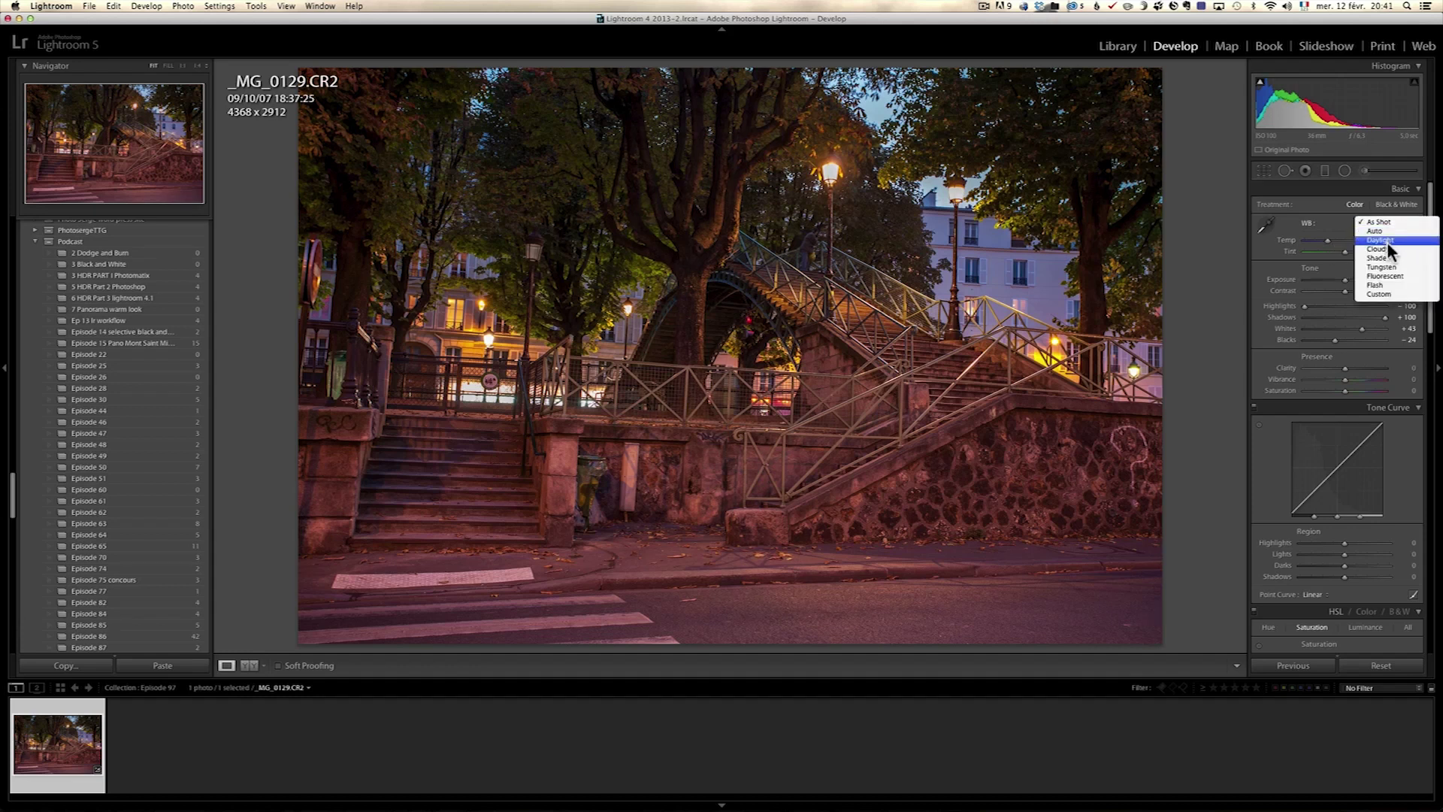
{"action": "left_click", "coordinate": [1387, 244]}
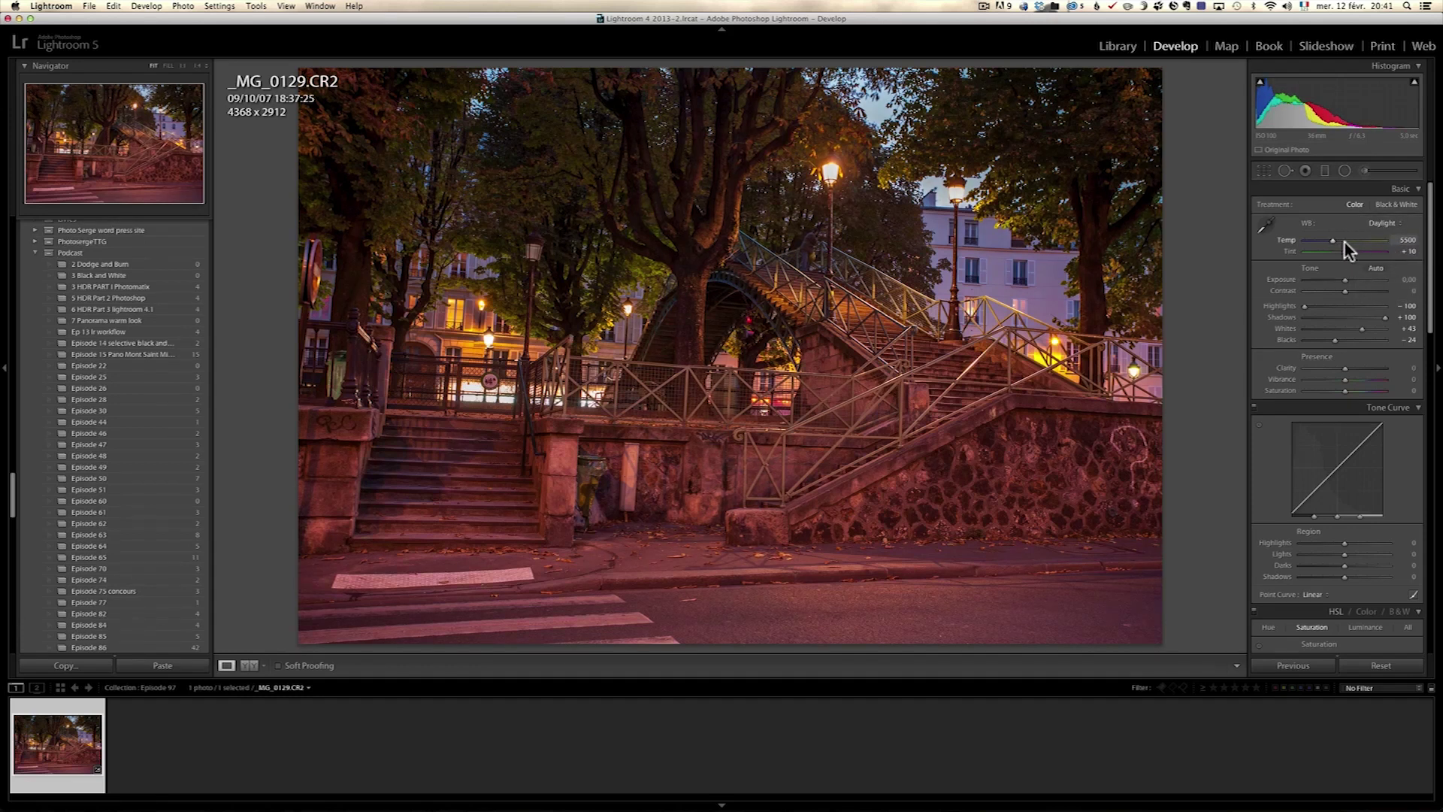
{"action": "left_click_drag", "start_coordinate": [1330, 241], "coordinate": [1345, 253]}
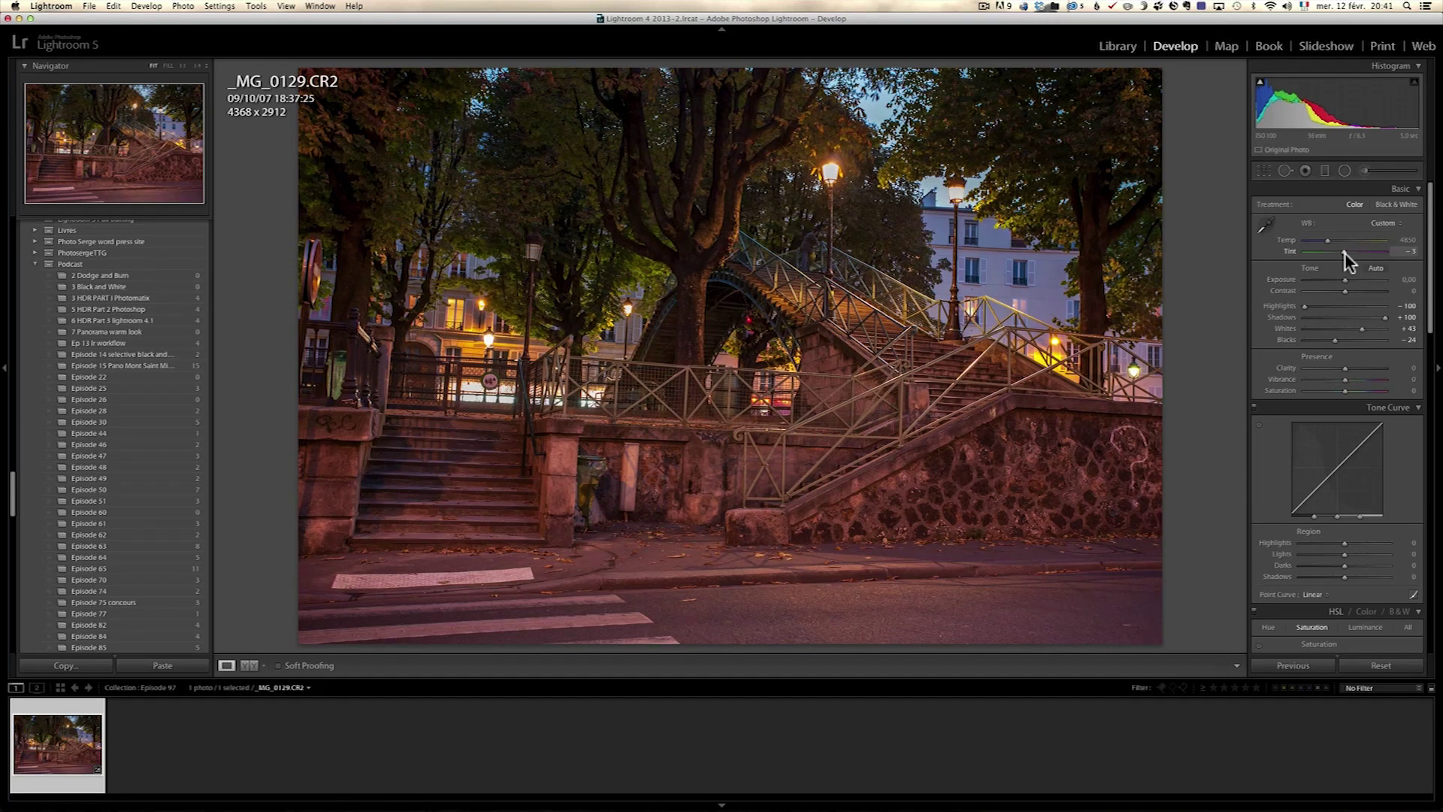
{"action": "left_click_drag", "start_coordinate": [1346, 253], "coordinate": [1346, 253]}
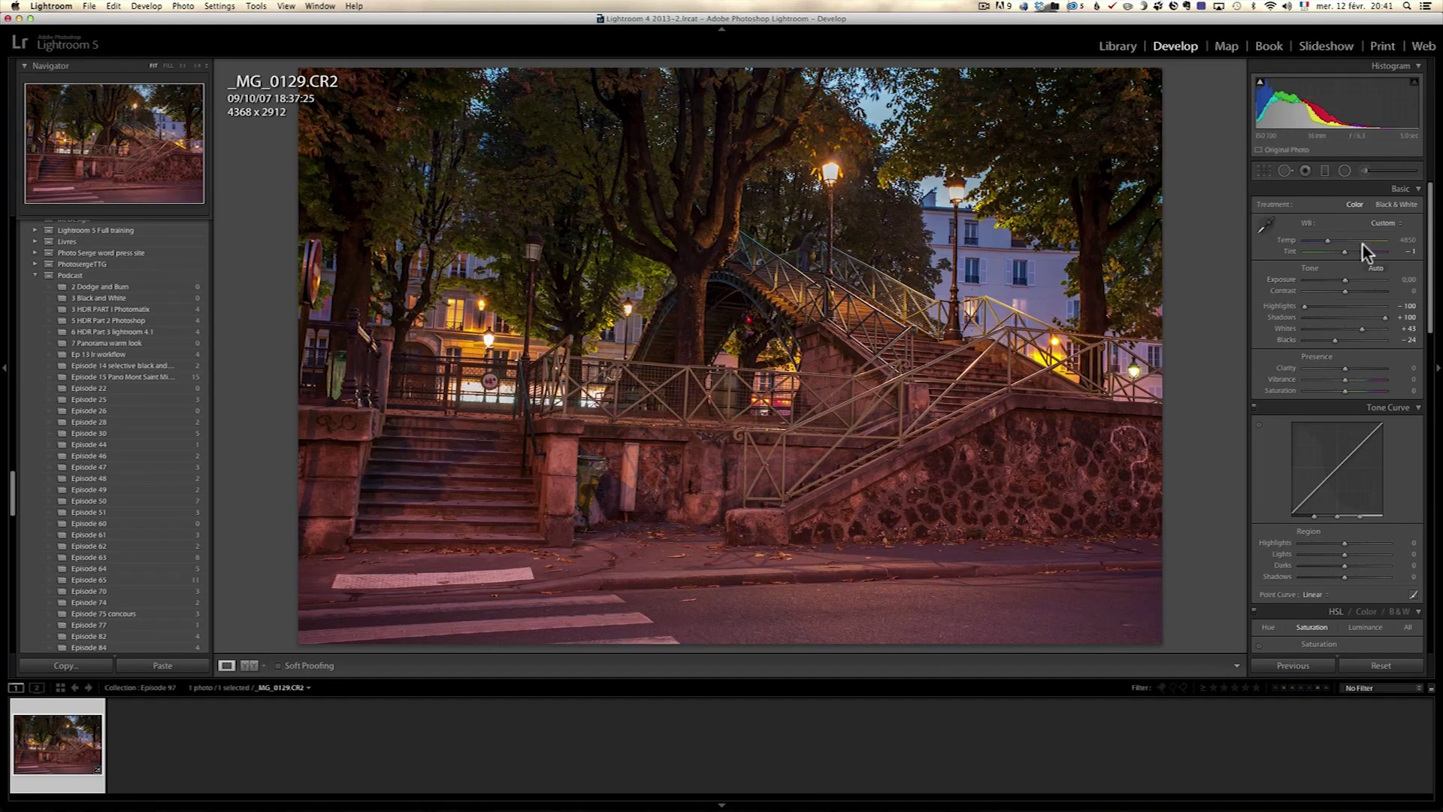
- Add Clarity +50 and Vibrance +36
{"action": "left_click", "coordinate": [1364, 367]}
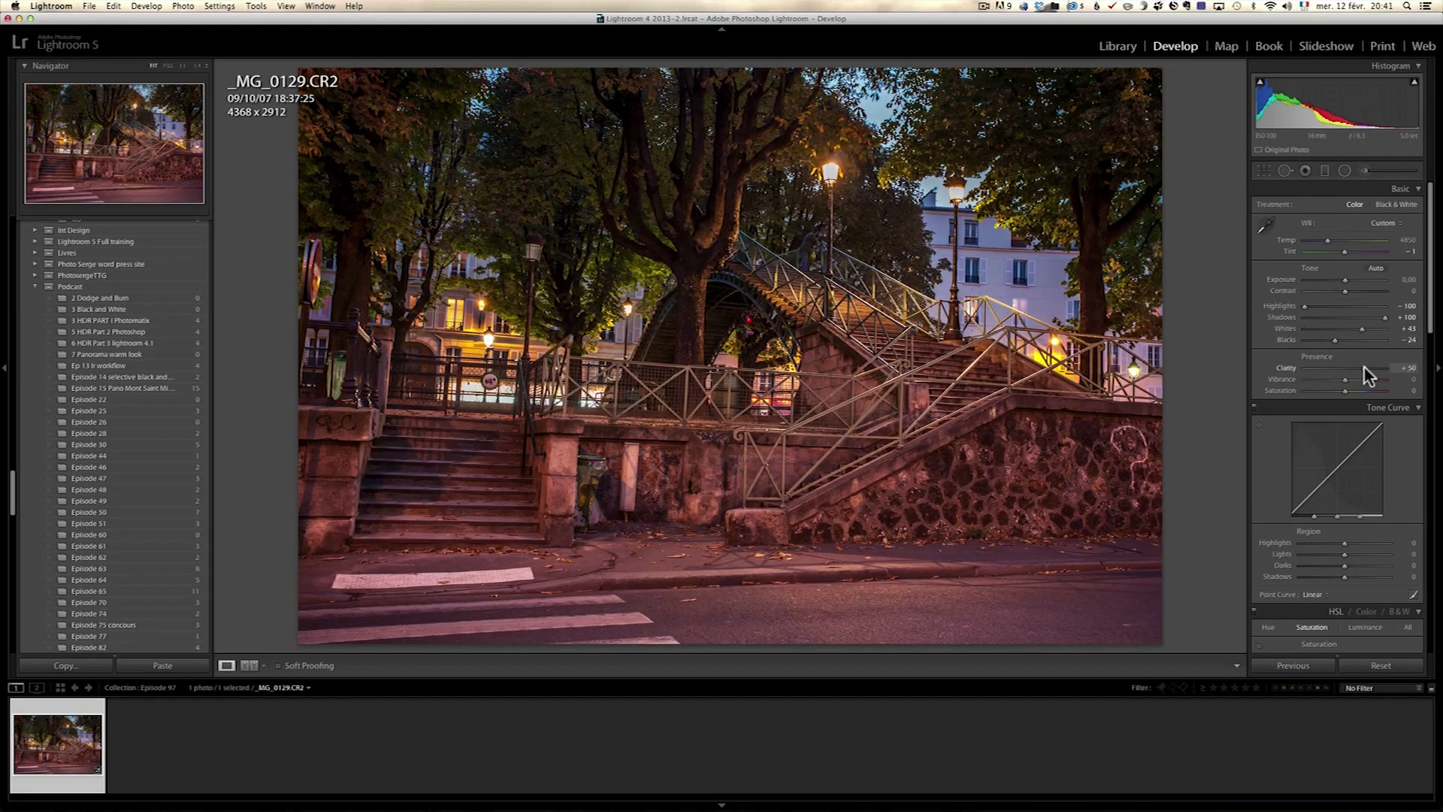
{"action": "left_click", "coordinate": [1360, 379]}
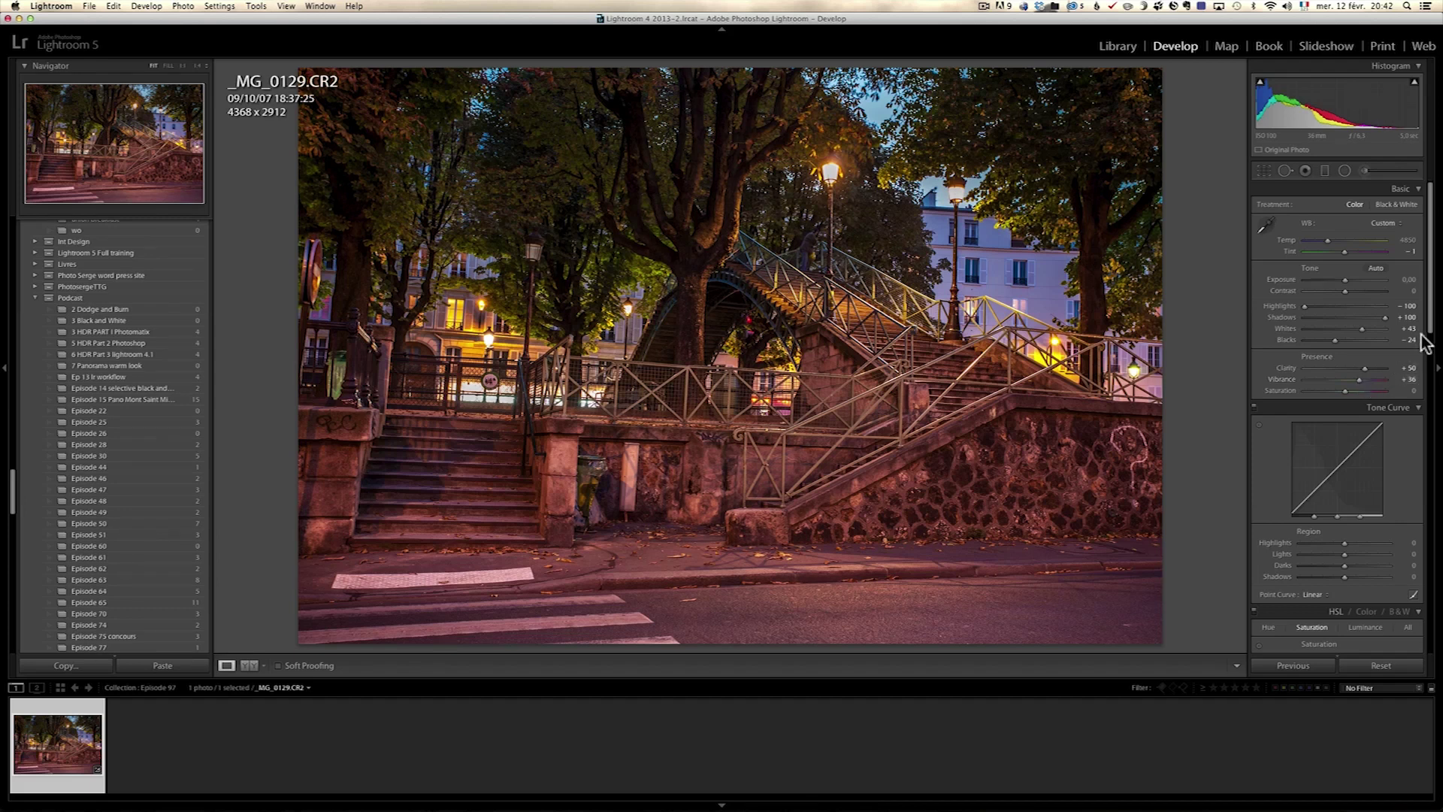
{"action": "left_click_drag", "start_coordinate": [1431, 335], "coordinate": [1437, 457]}
- Compare the Upright perspective corrections, leave them off, and enable lens profile corrections
{"action": "scroll", "coordinate": [1421, 498], "scroll_direction": "down", "scroll_amount": 8}
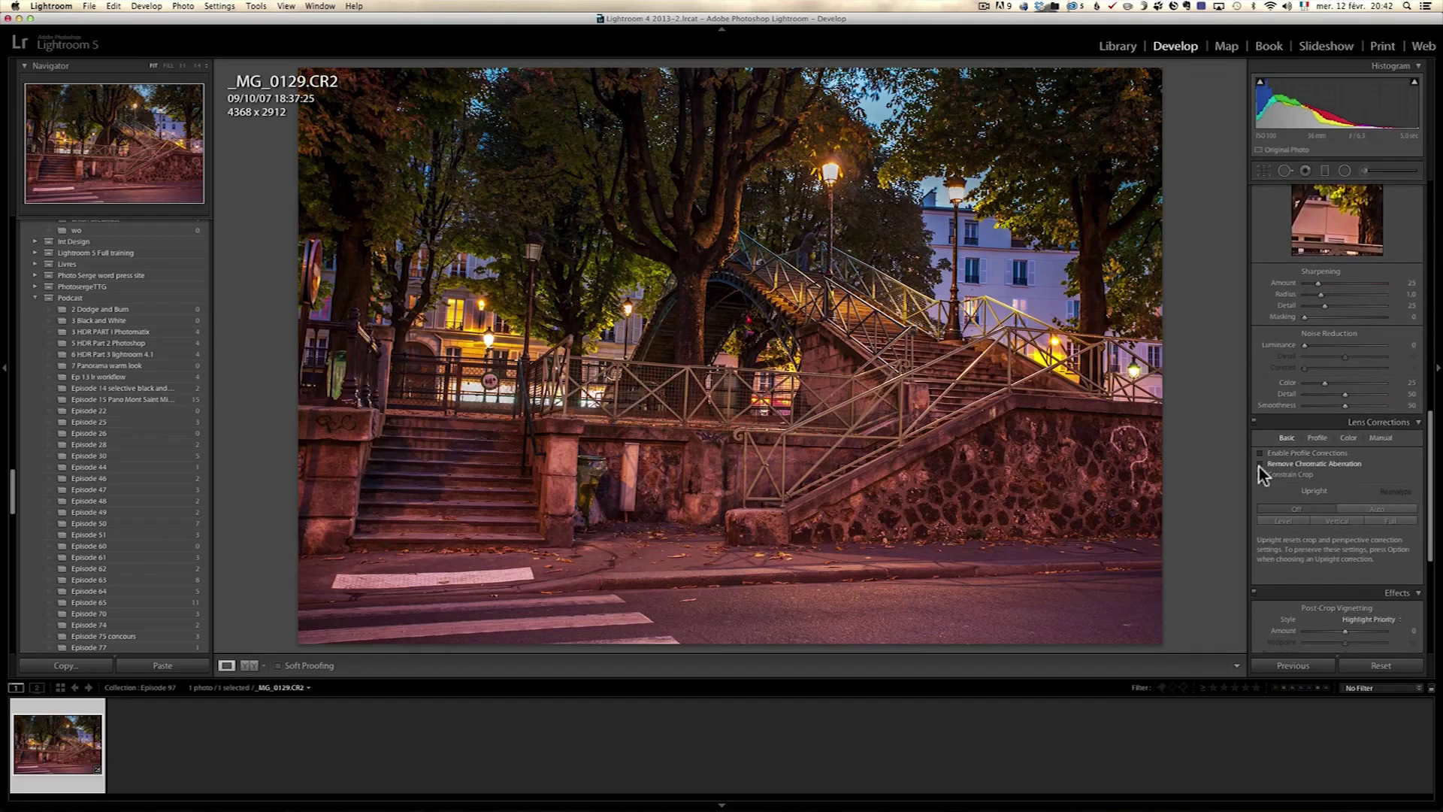
{"action": "left_click", "coordinate": [1393, 508]}
{"action": "left_click", "coordinate": [1319, 508]}
{"action": "left_click", "coordinate": [1356, 508]}
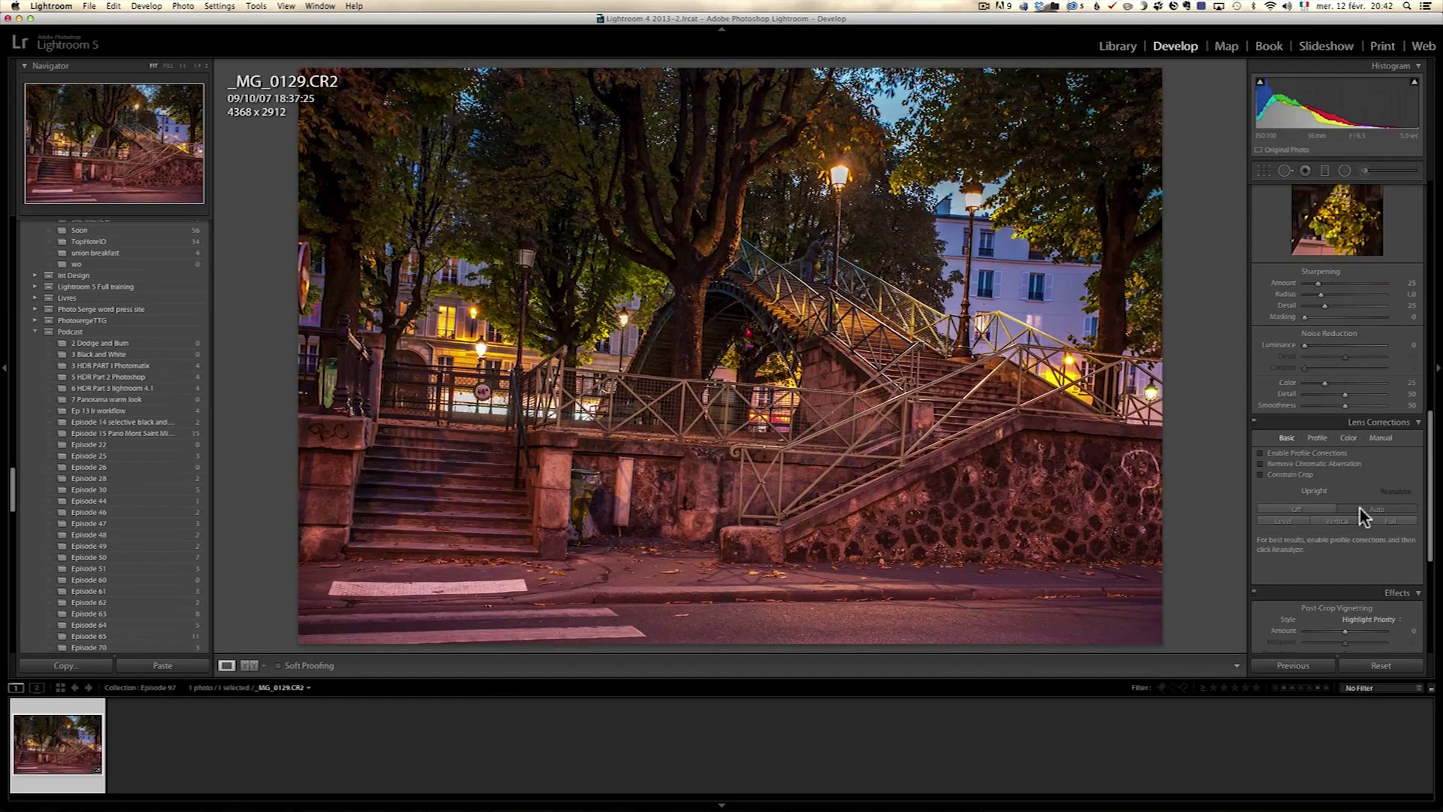
{"action": "left_click", "coordinate": [1319, 508]}
{"action": "left_click", "coordinate": [1324, 521]}
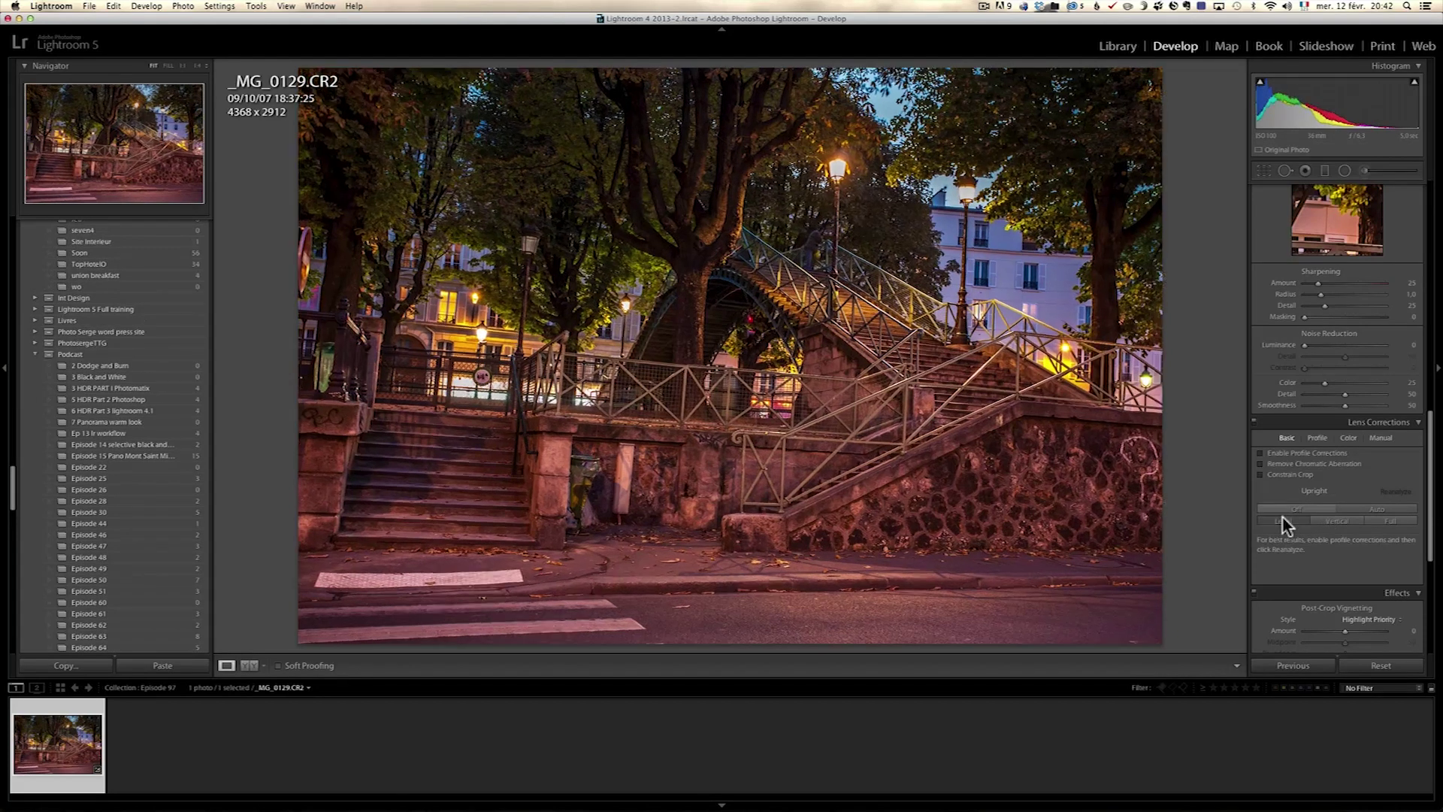
{"action": "left_click", "coordinate": [1290, 508]}
{"action": "left_click", "coordinate": [1337, 520]}
{"action": "left_click", "coordinate": [1310, 511]}
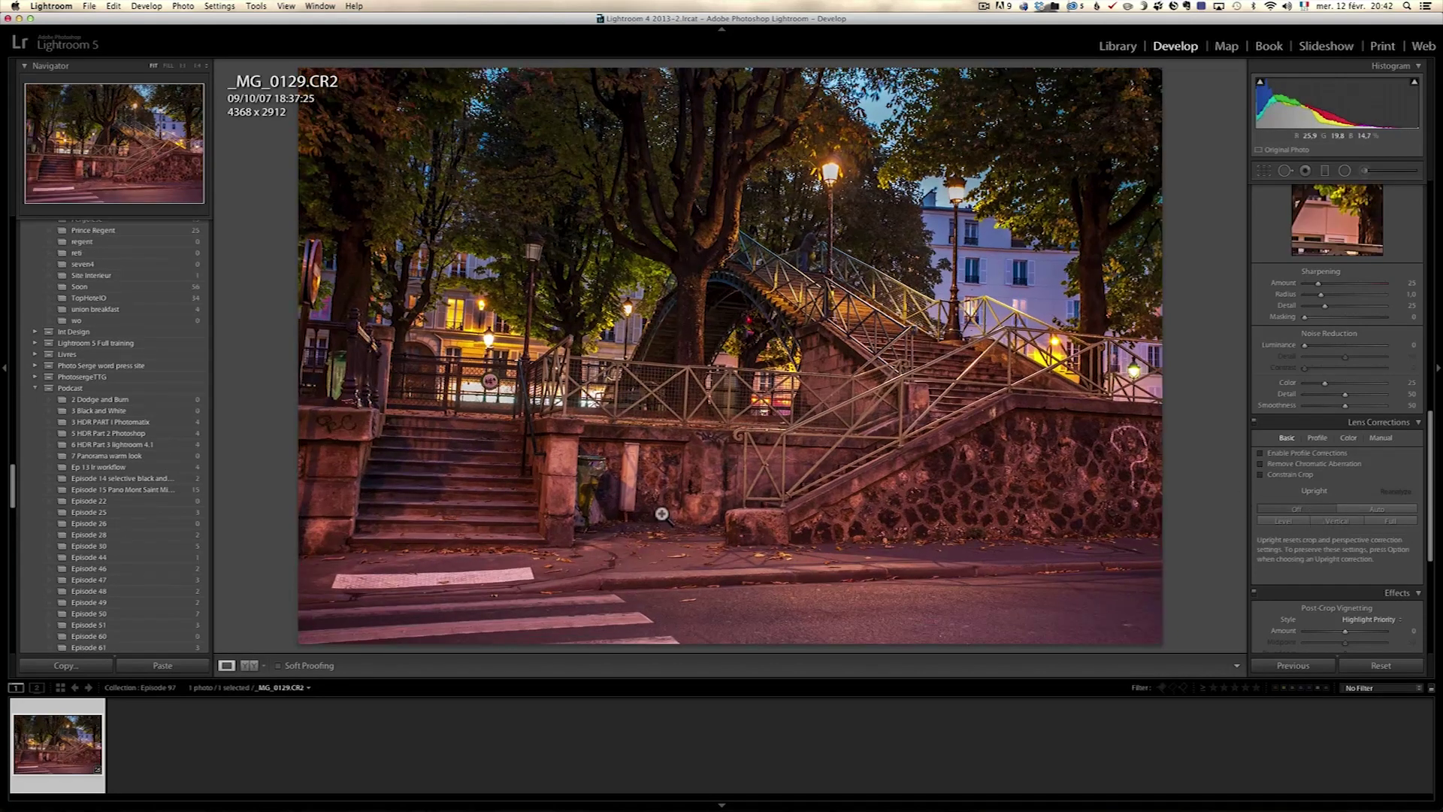
{"action": "left_click", "coordinate": [1300, 453]}
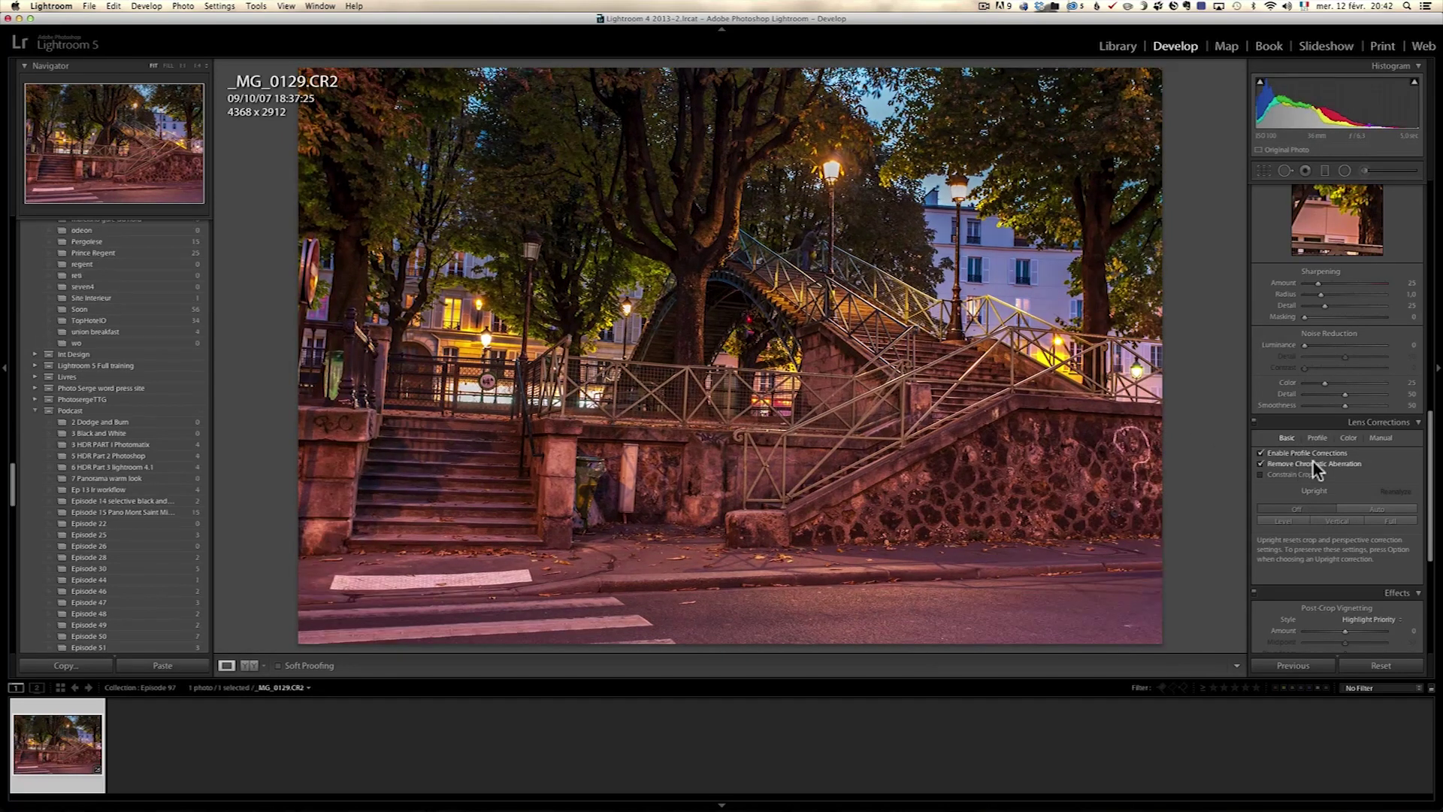
- Rotate the photo to -2.2 in the Manual Transform settings
{"action": "left_click", "coordinate": [1380, 439]}
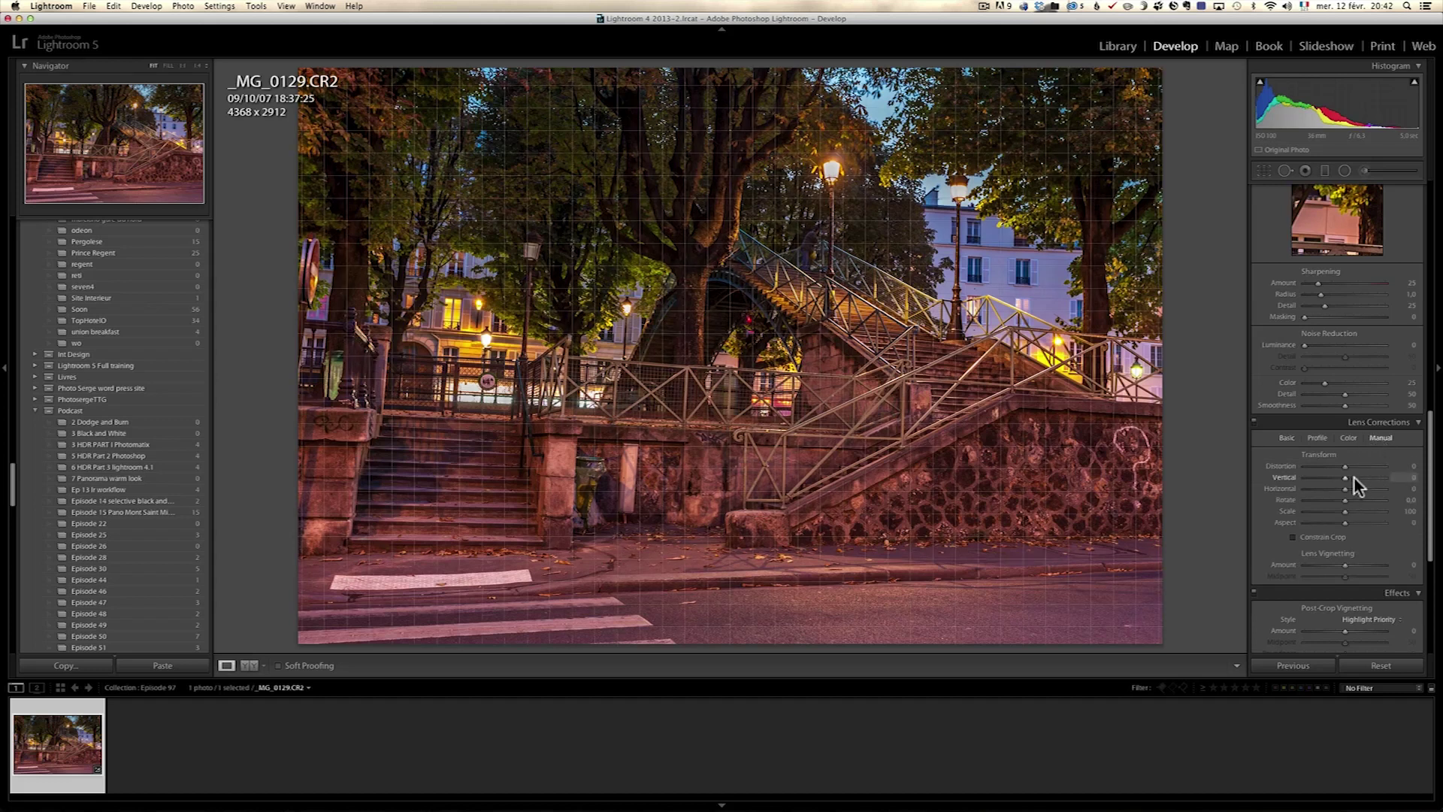
{"action": "left_click_drag", "start_coordinate": [1347, 502], "coordinate": [1337, 498]}
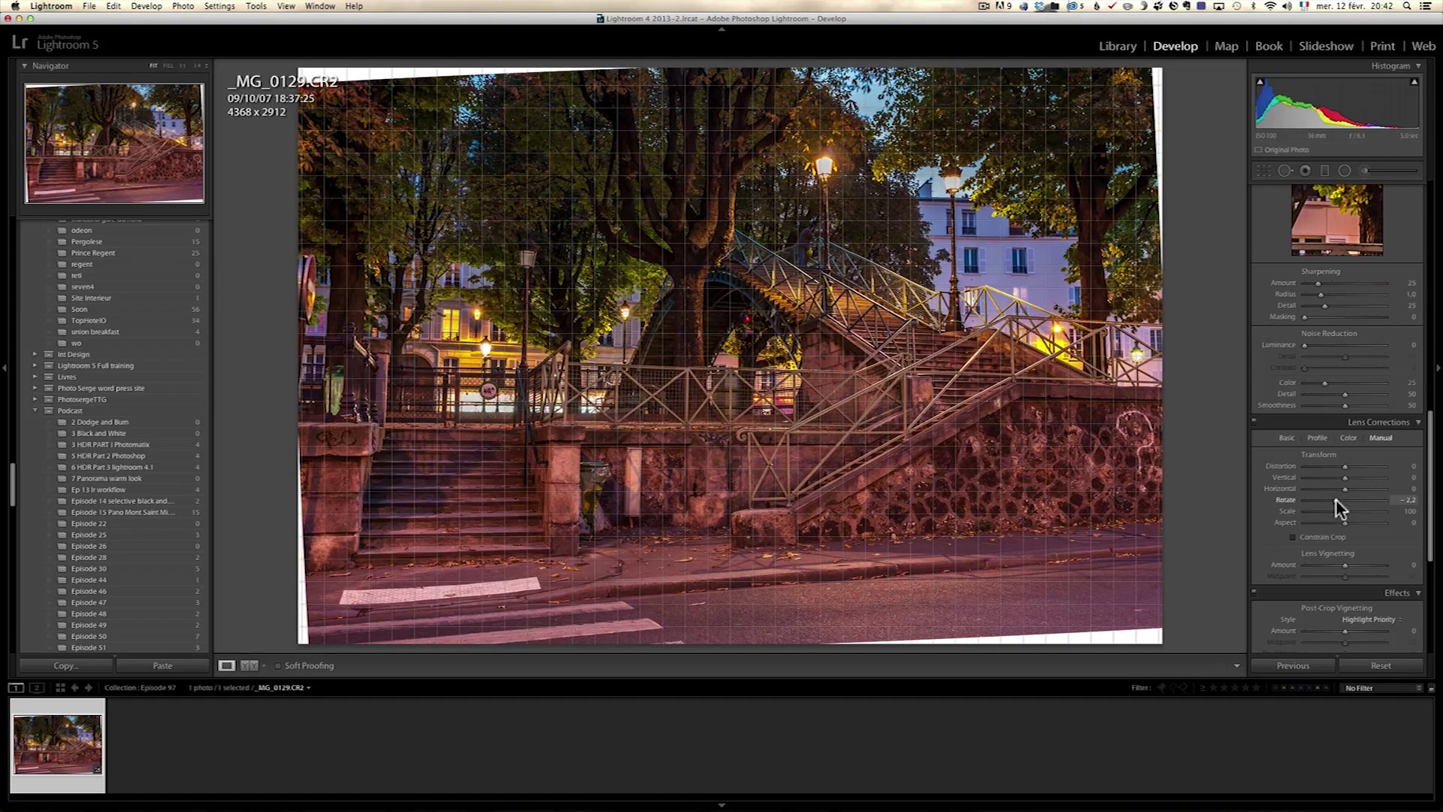
{"action": "left_click_drag", "start_coordinate": [1337, 501], "coordinate": [1337, 501]}
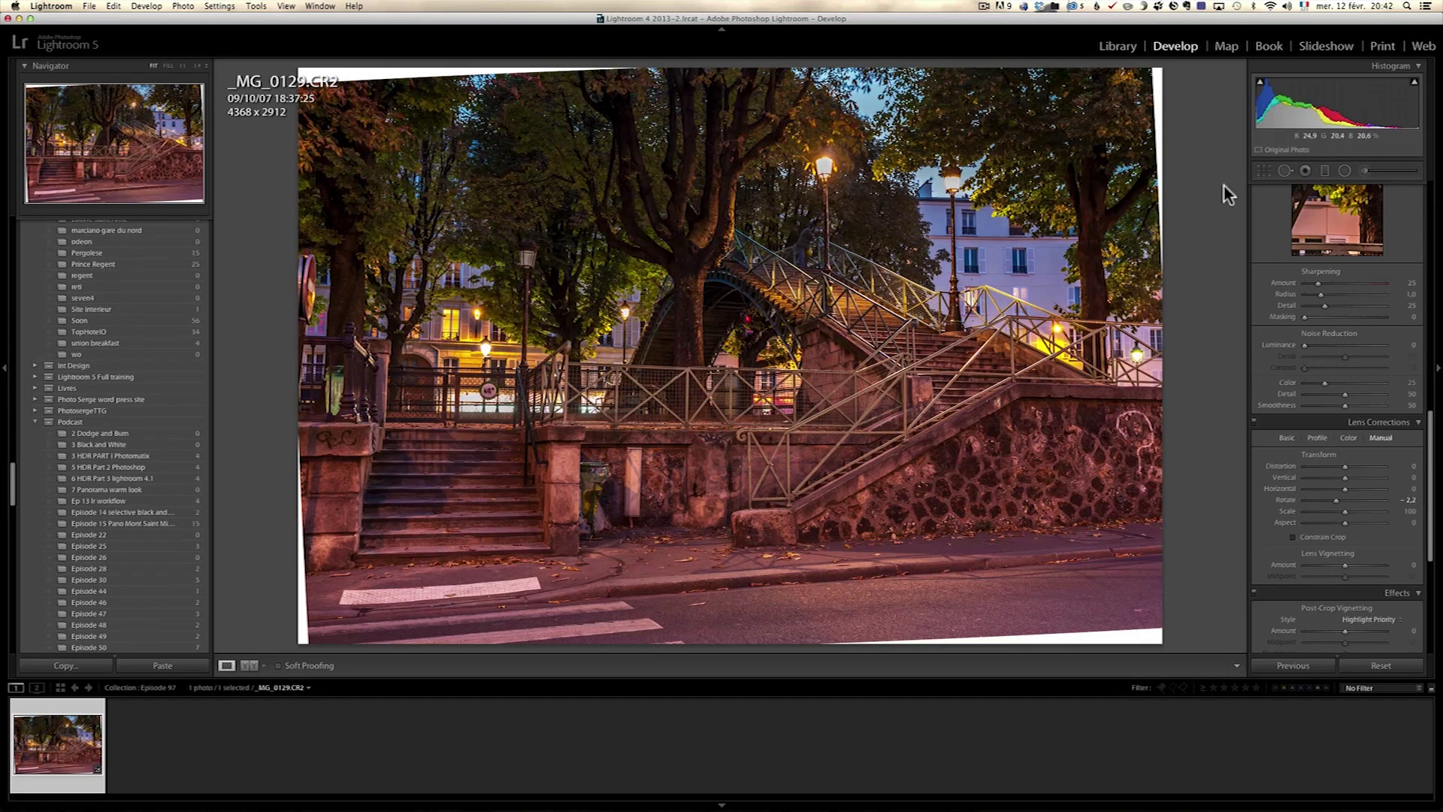
- Crop in the left, bottom, right and top edges to remove the white rotation corners
{"action": "left_click", "coordinate": [1264, 171]}
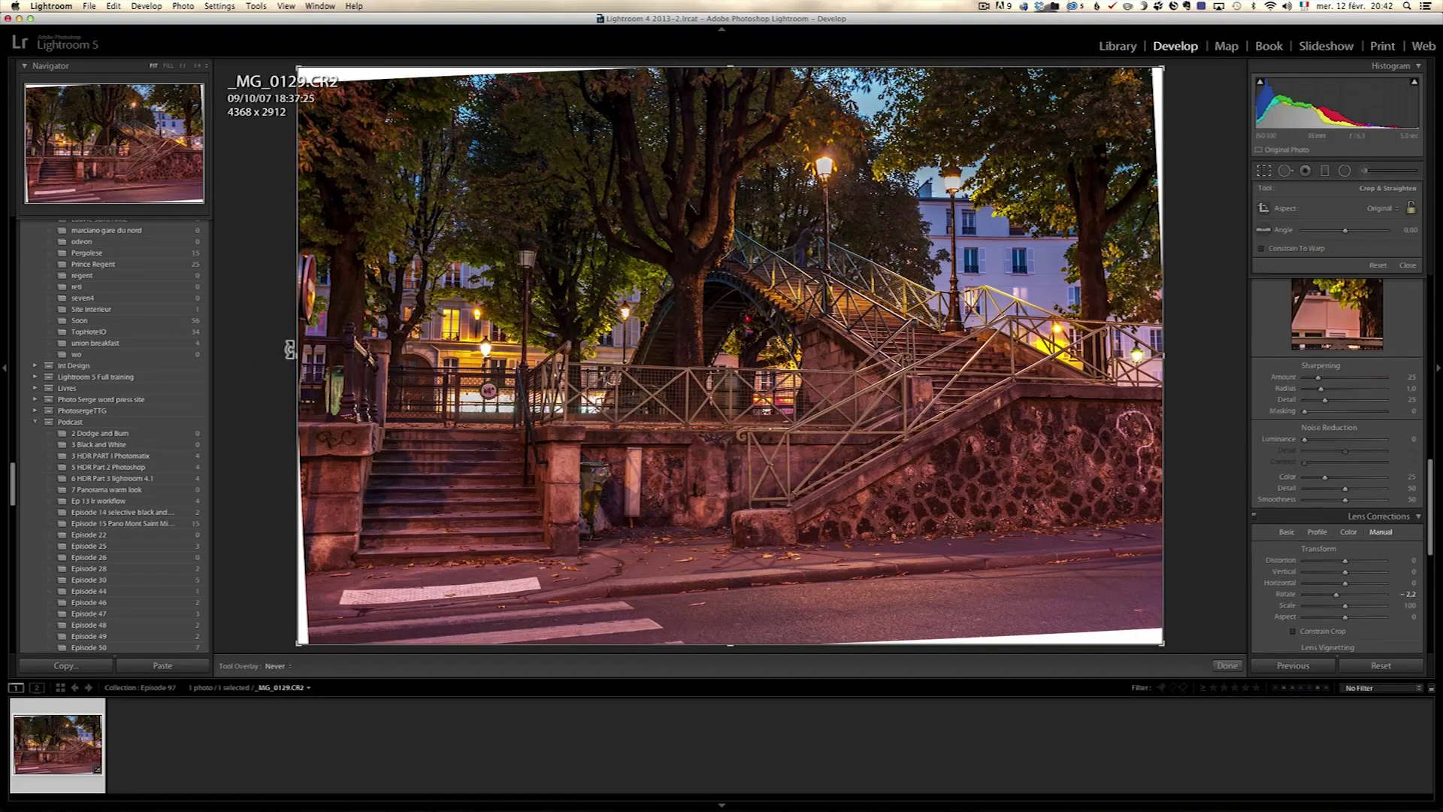
{"action": "left_click_drag", "start_coordinate": [293, 357], "coordinate": [300, 355]}
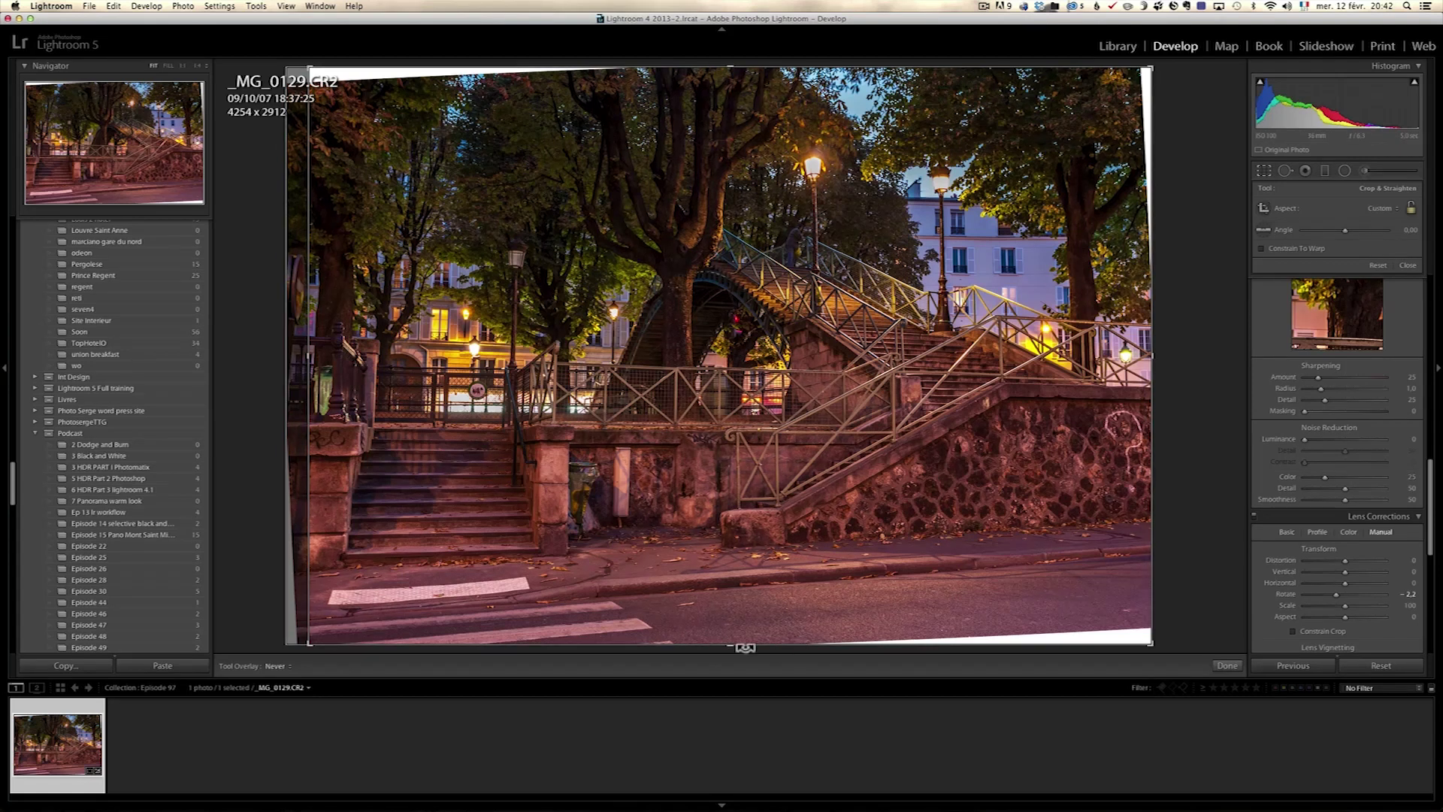
{"action": "left_click_drag", "start_coordinate": [730, 647], "coordinate": [727, 607]}
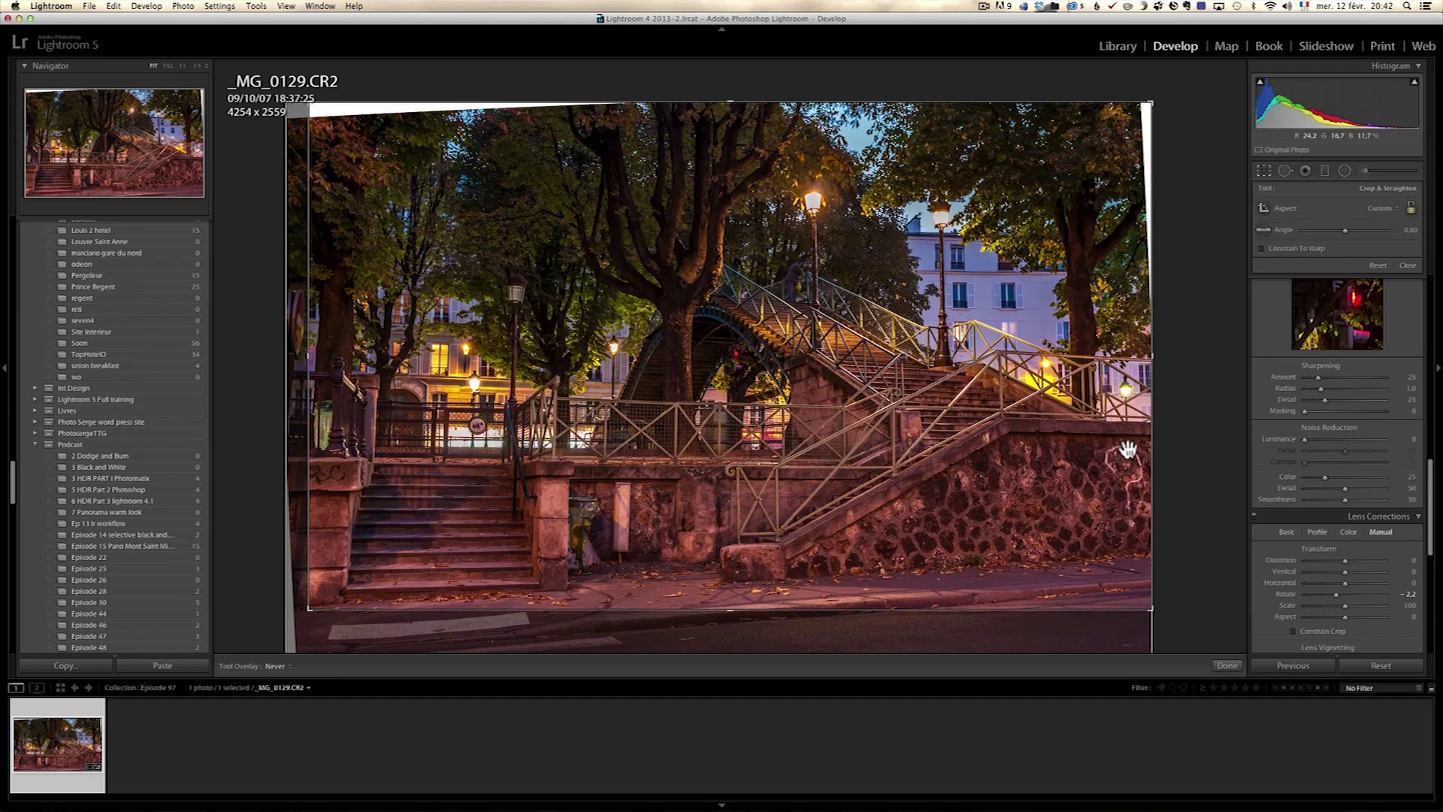
{"action": "left_click_drag", "start_coordinate": [1153, 357], "coordinate": [1148, 357]}
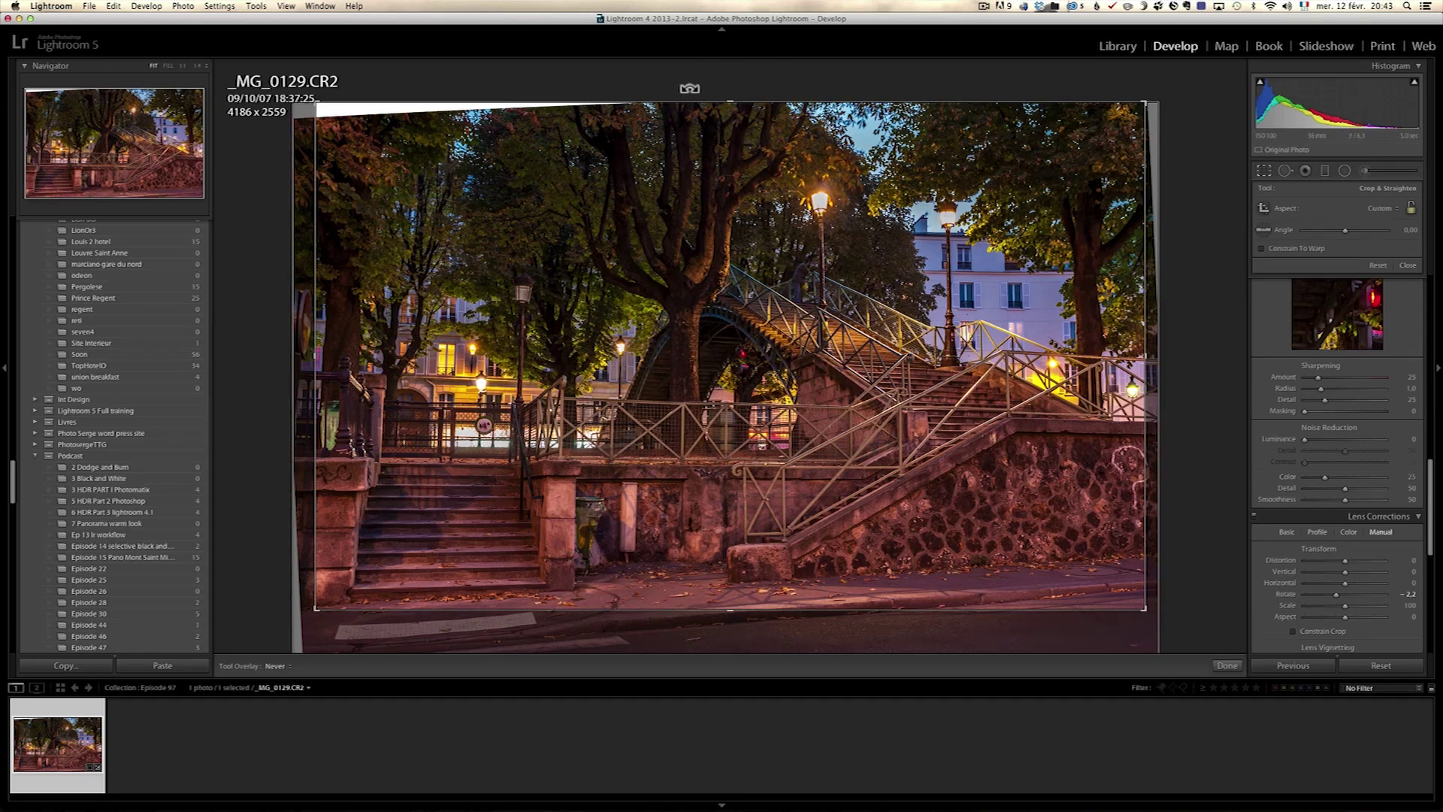
{"action": "left_click_drag", "start_coordinate": [729, 103], "coordinate": [729, 114]}
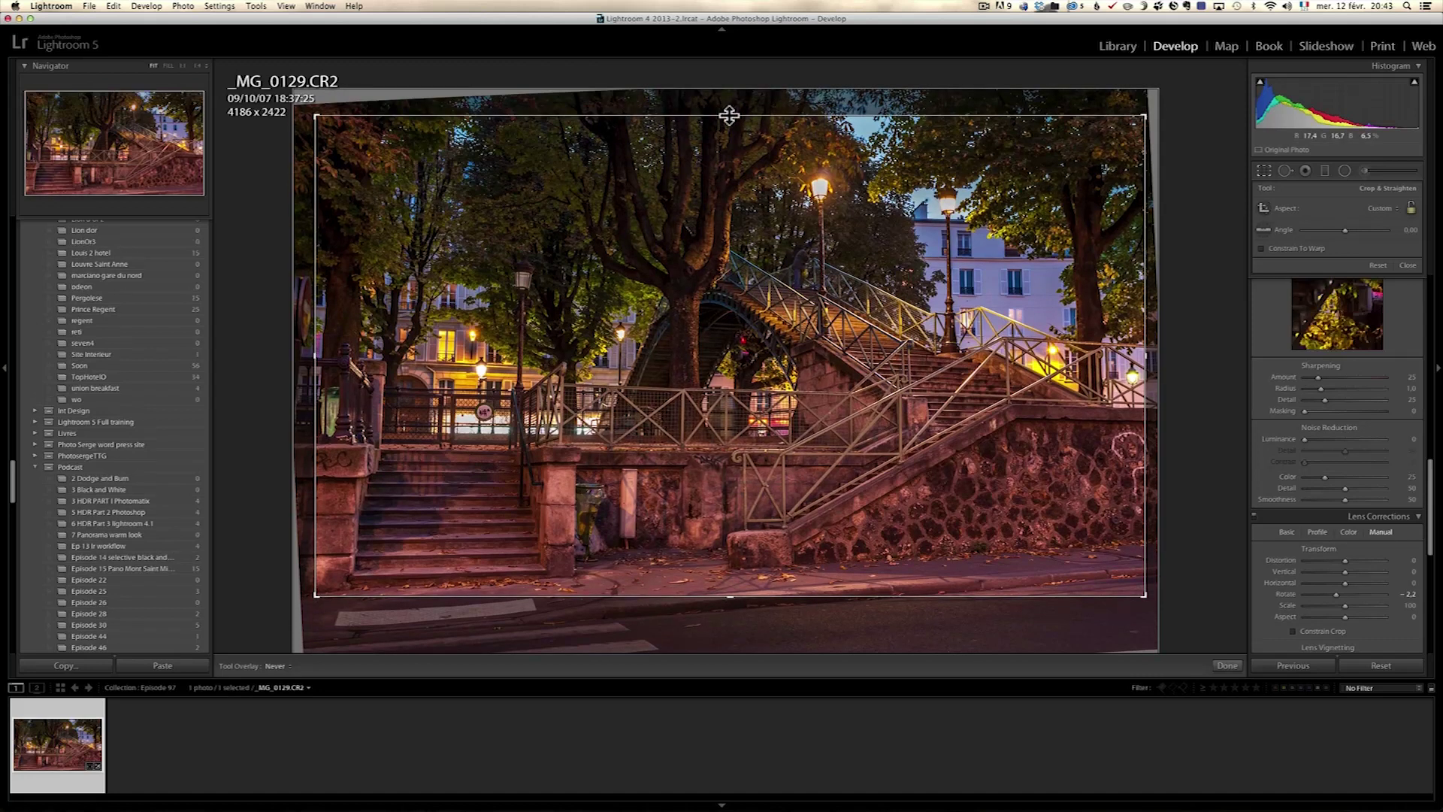
{"action": "key", "text": "Return"}
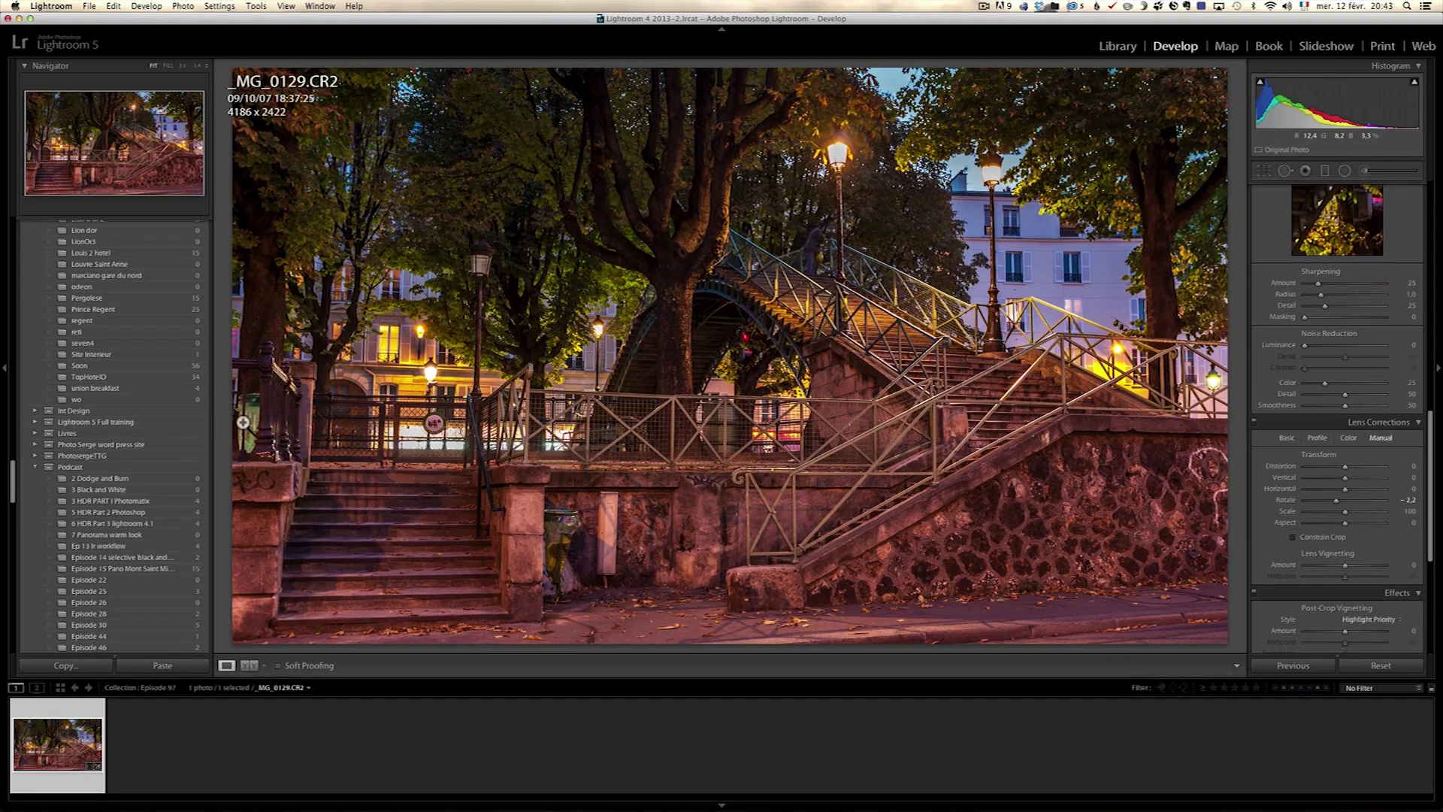
- Trim a little more off the left edge for a final 4066 x 2422 crop
{"action": "left_click", "coordinate": [1264, 171]}
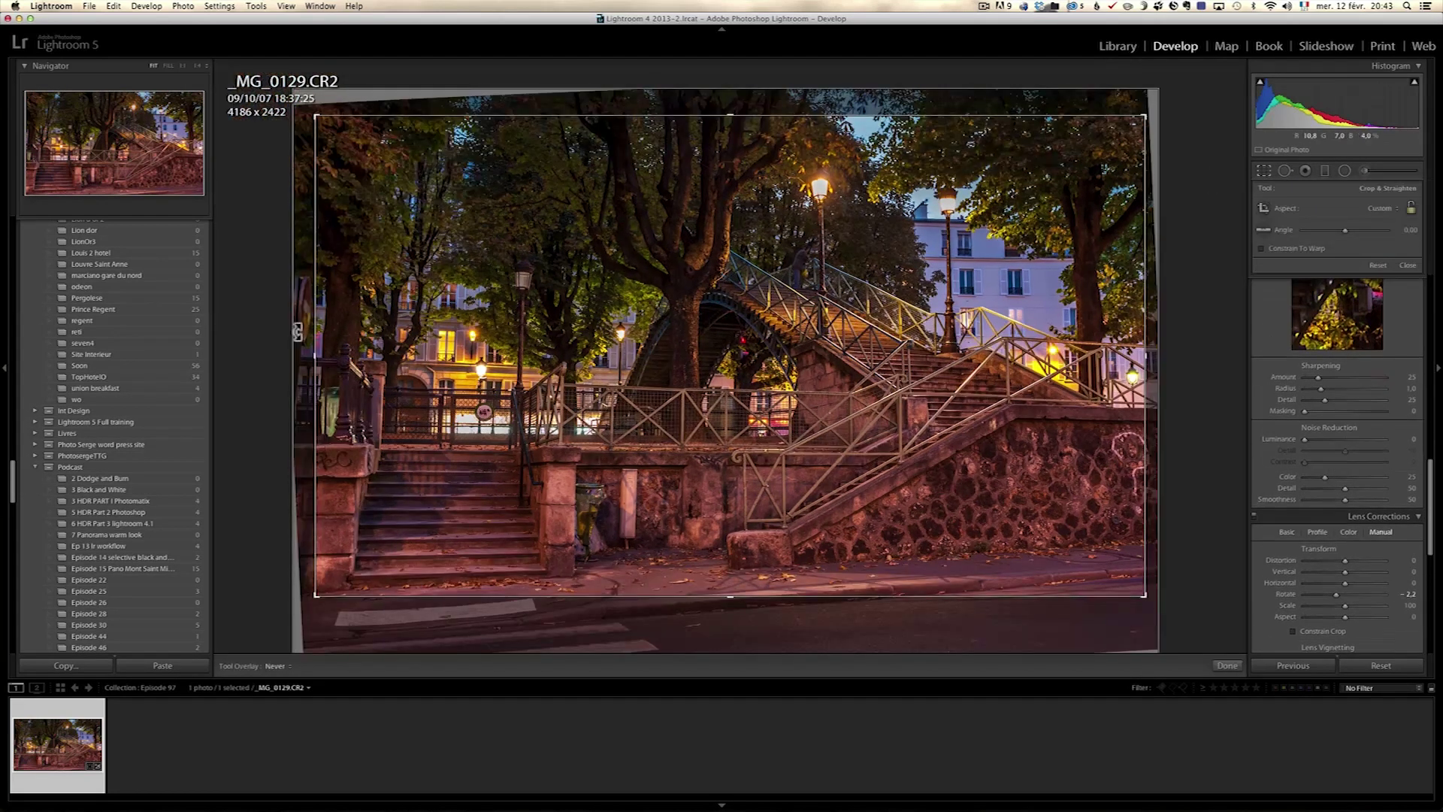
{"action": "left_click_drag", "start_coordinate": [324, 361], "coordinate": [326, 358]}
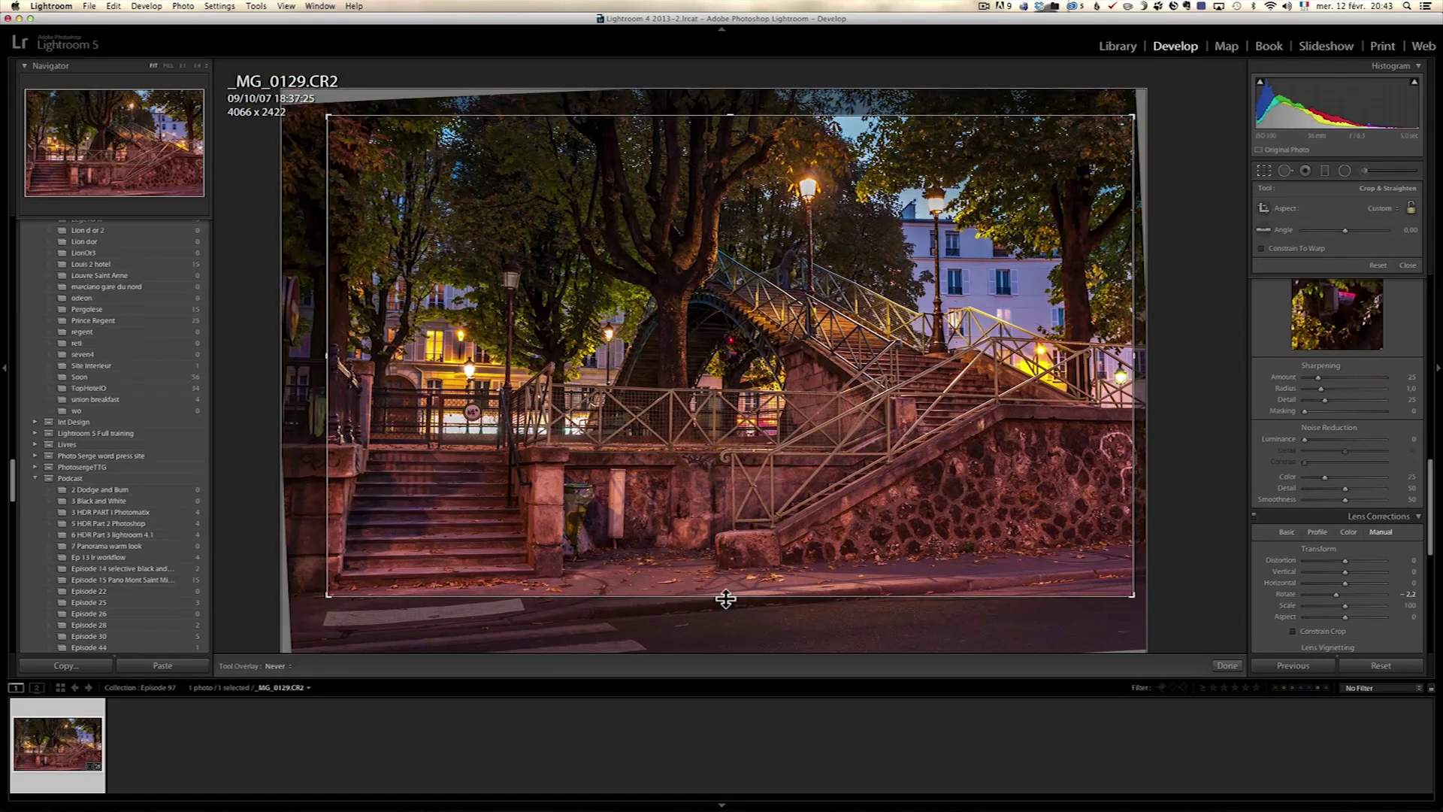
{"action": "key", "text": "Return"}
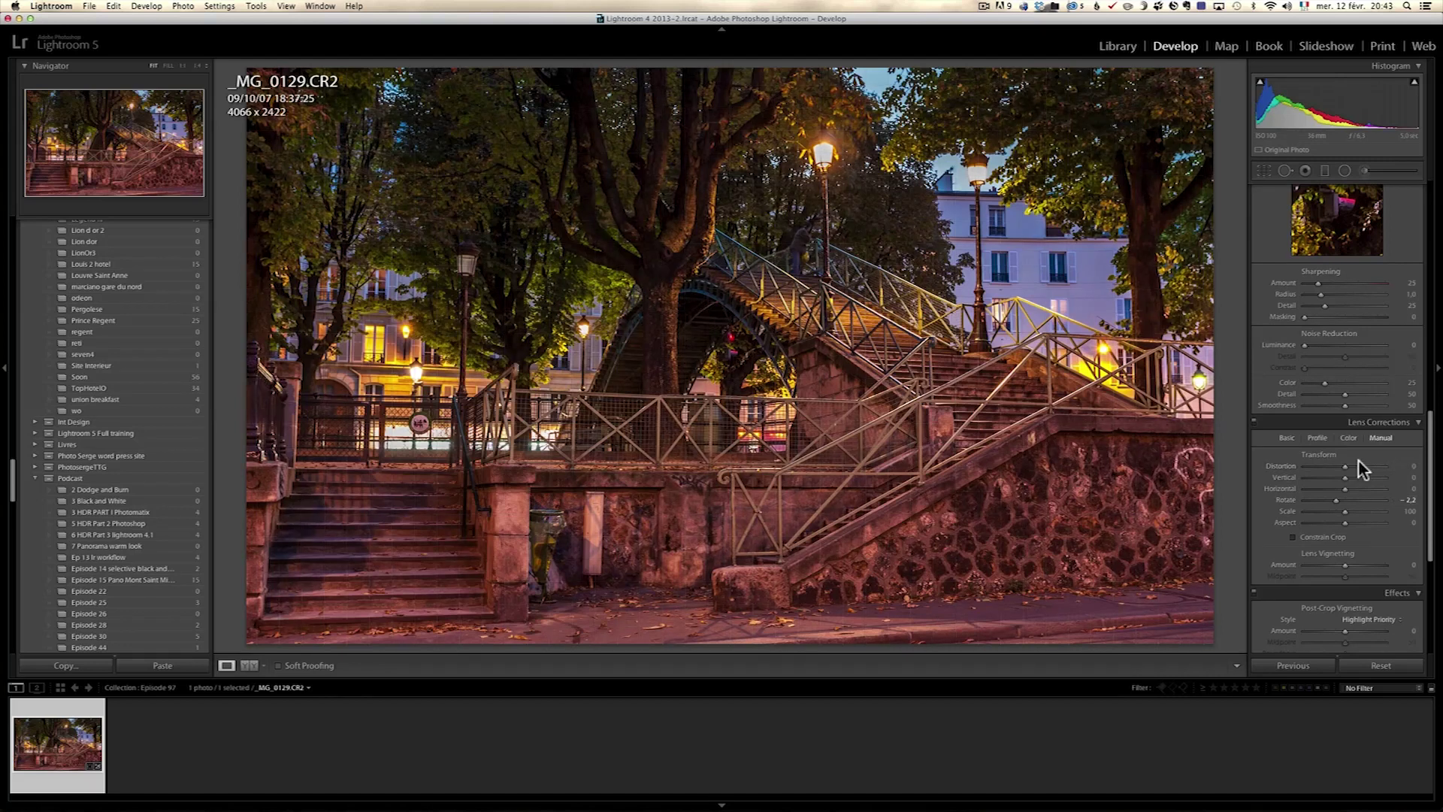
- Apply a -15 post-crop vignette, raise Vibrance to +51 and lower Exposure to -0.40
{"action": "scroll", "coordinate": [1365, 503], "scroll_direction": "down", "scroll_amount": 2}
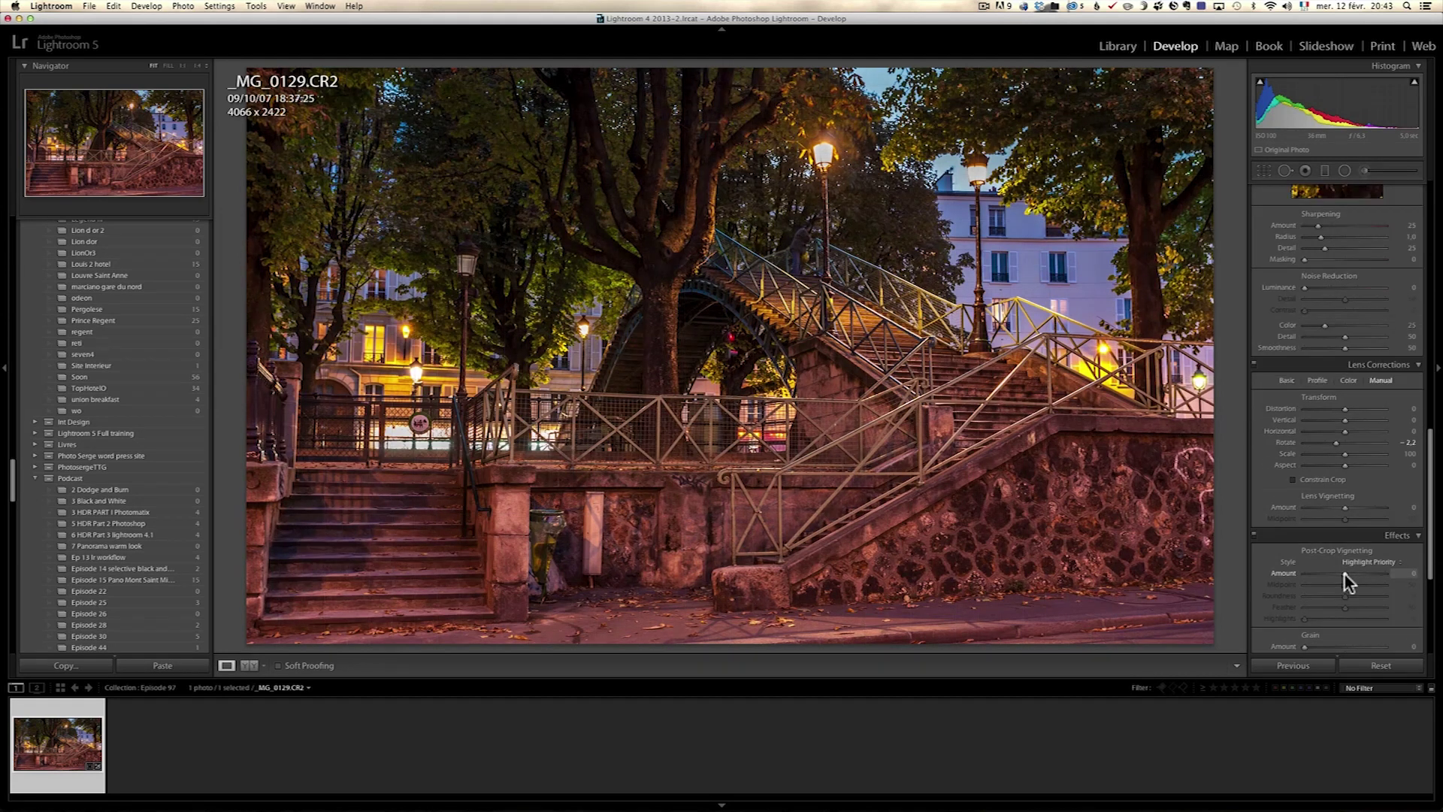
{"action": "left_click_drag", "start_coordinate": [1346, 574], "coordinate": [1338, 573]}
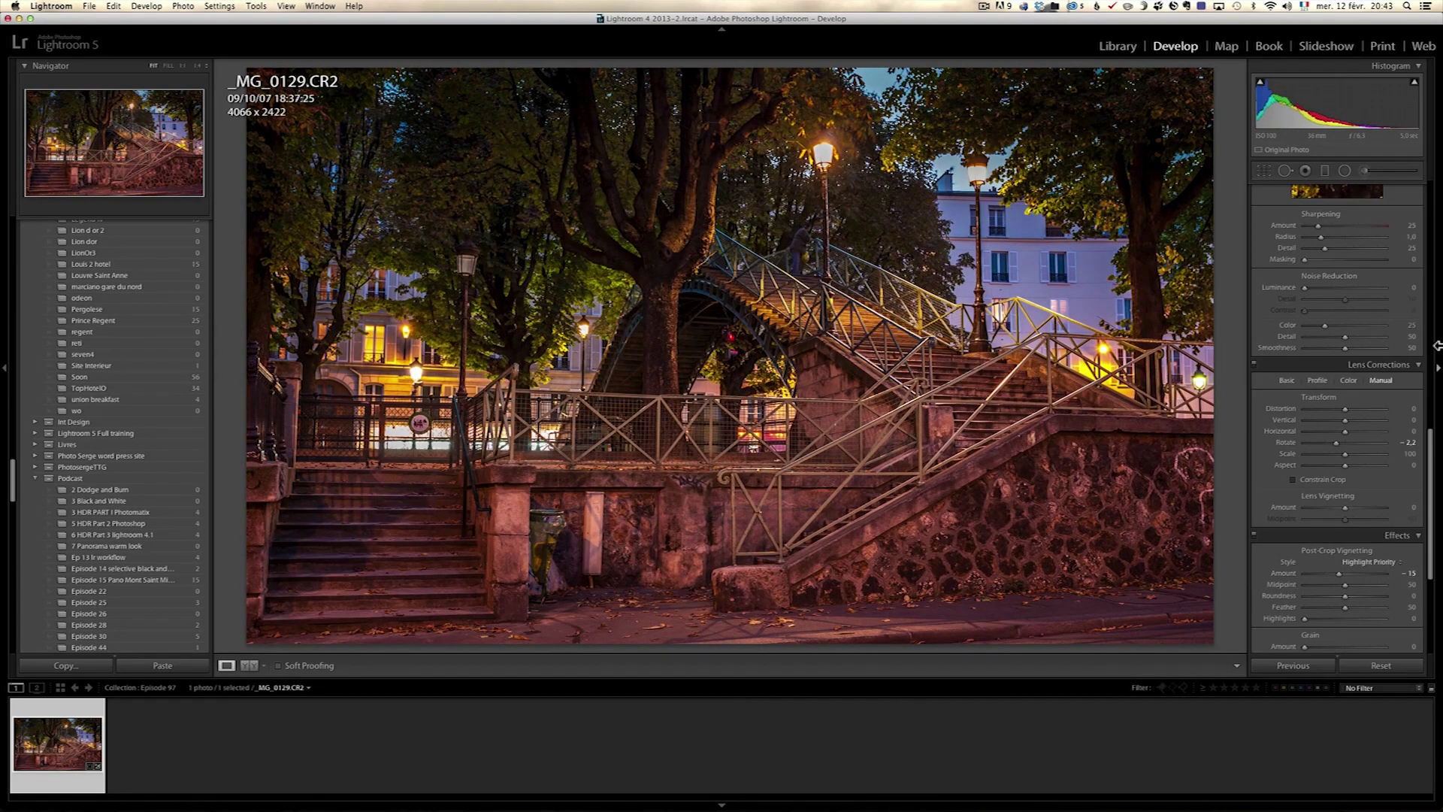
{"action": "scroll", "coordinate": [1432, 255], "scroll_direction": "up", "scroll_amount": 10}
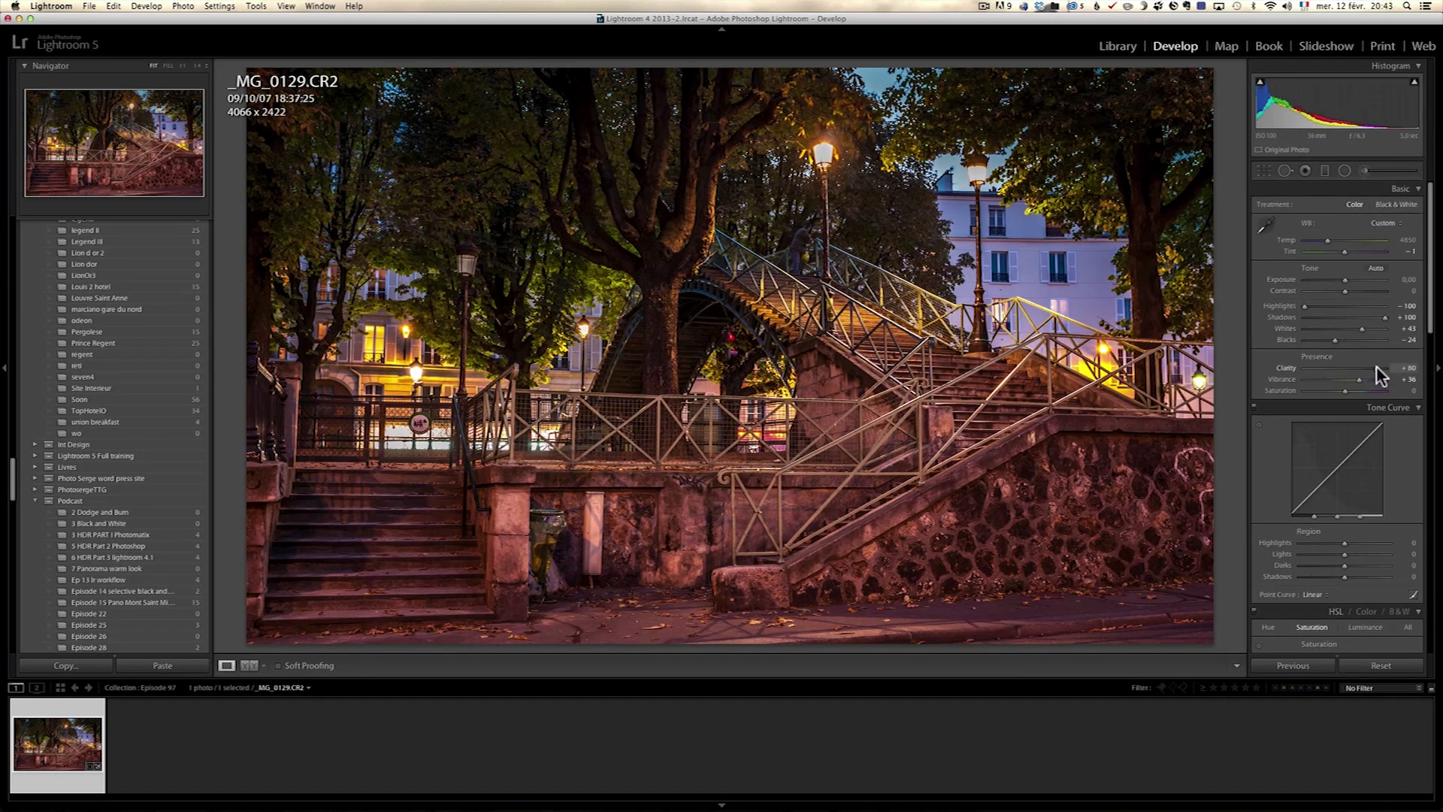
{"action": "left_click_drag", "start_coordinate": [1364, 379], "coordinate": [1366, 378]}
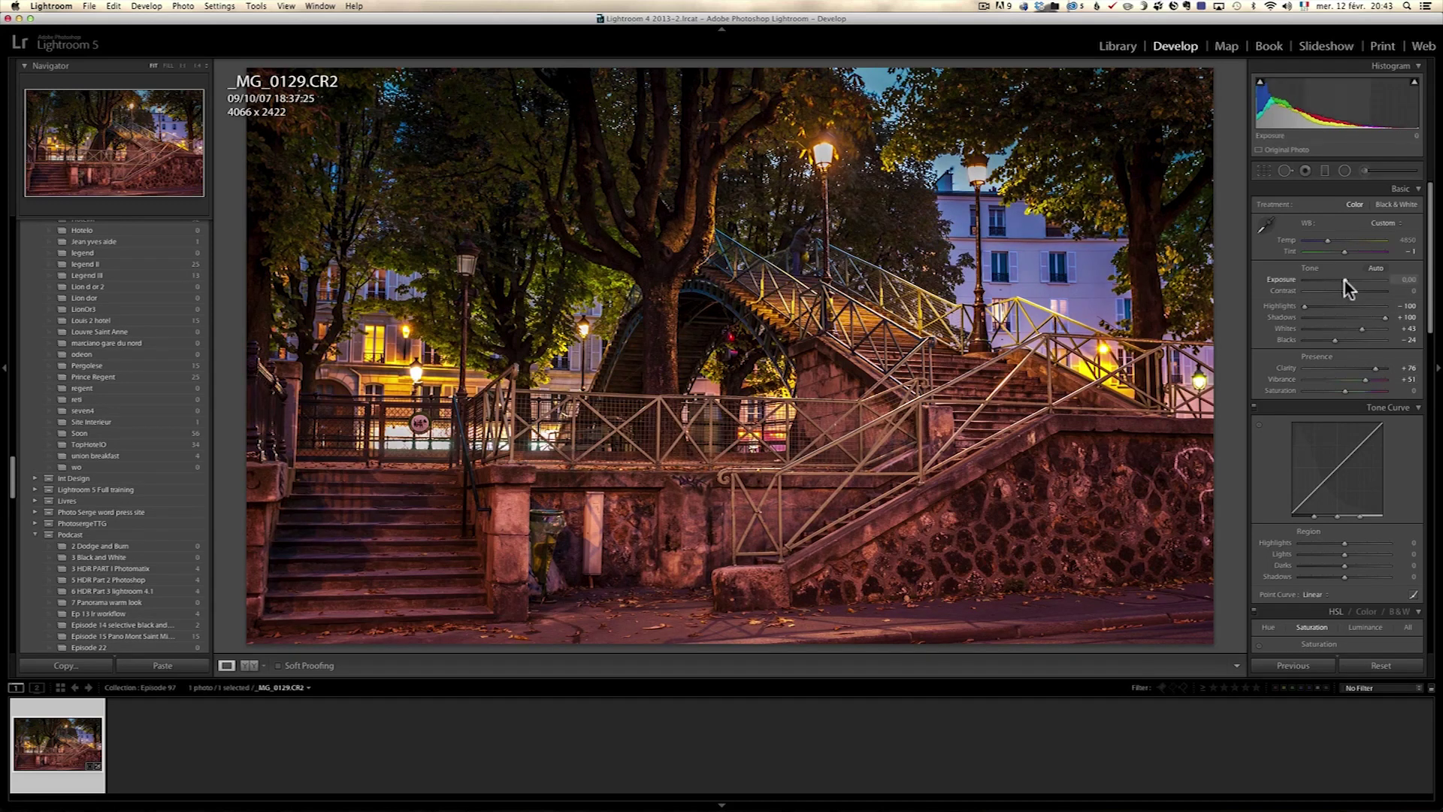
{"action": "left_click_drag", "start_coordinate": [1344, 279], "coordinate": [1343, 279]}
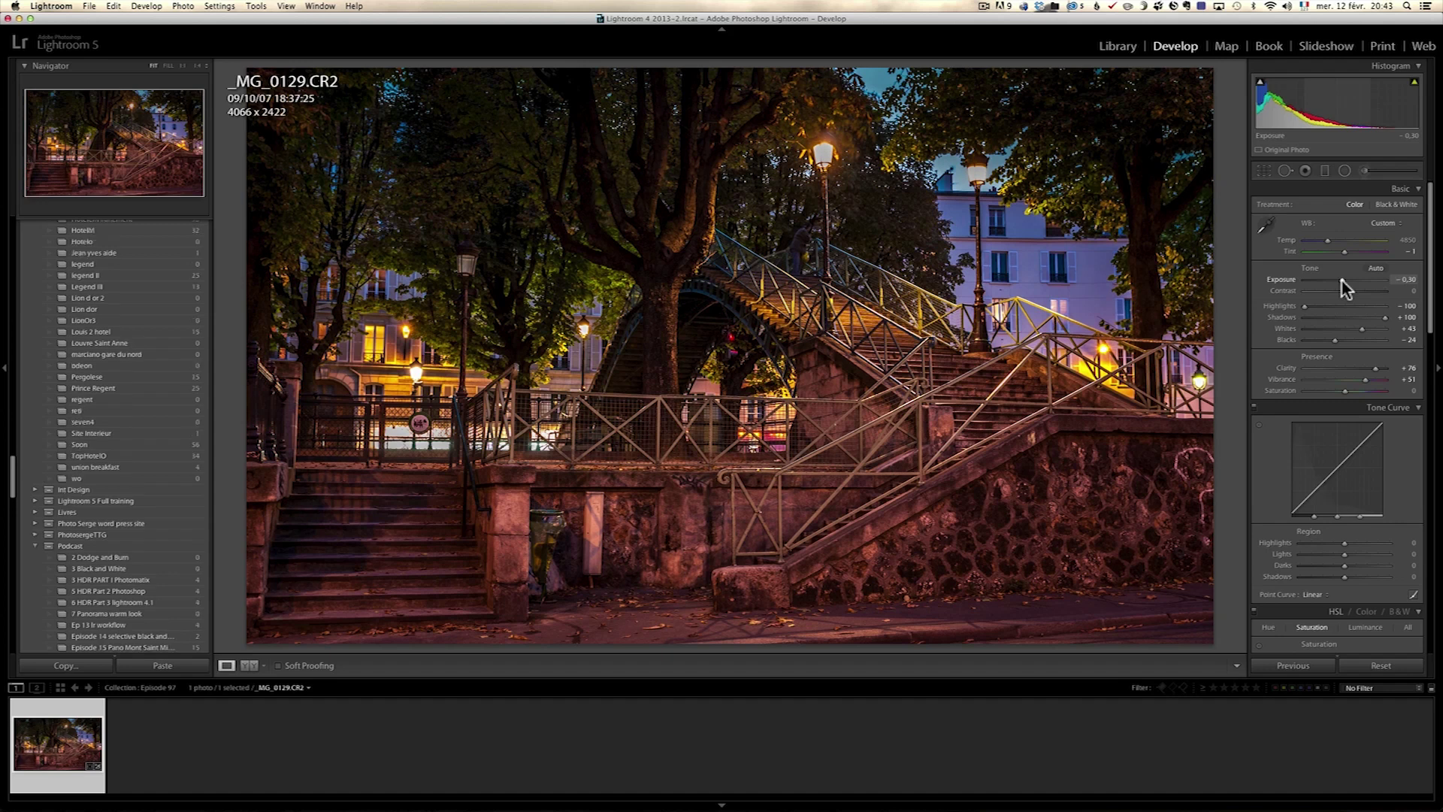
- Brighten the left stairs with an inverted-mask radial filter at Exposure 1.61
{"action": "left_click", "coordinate": [1345, 170]}
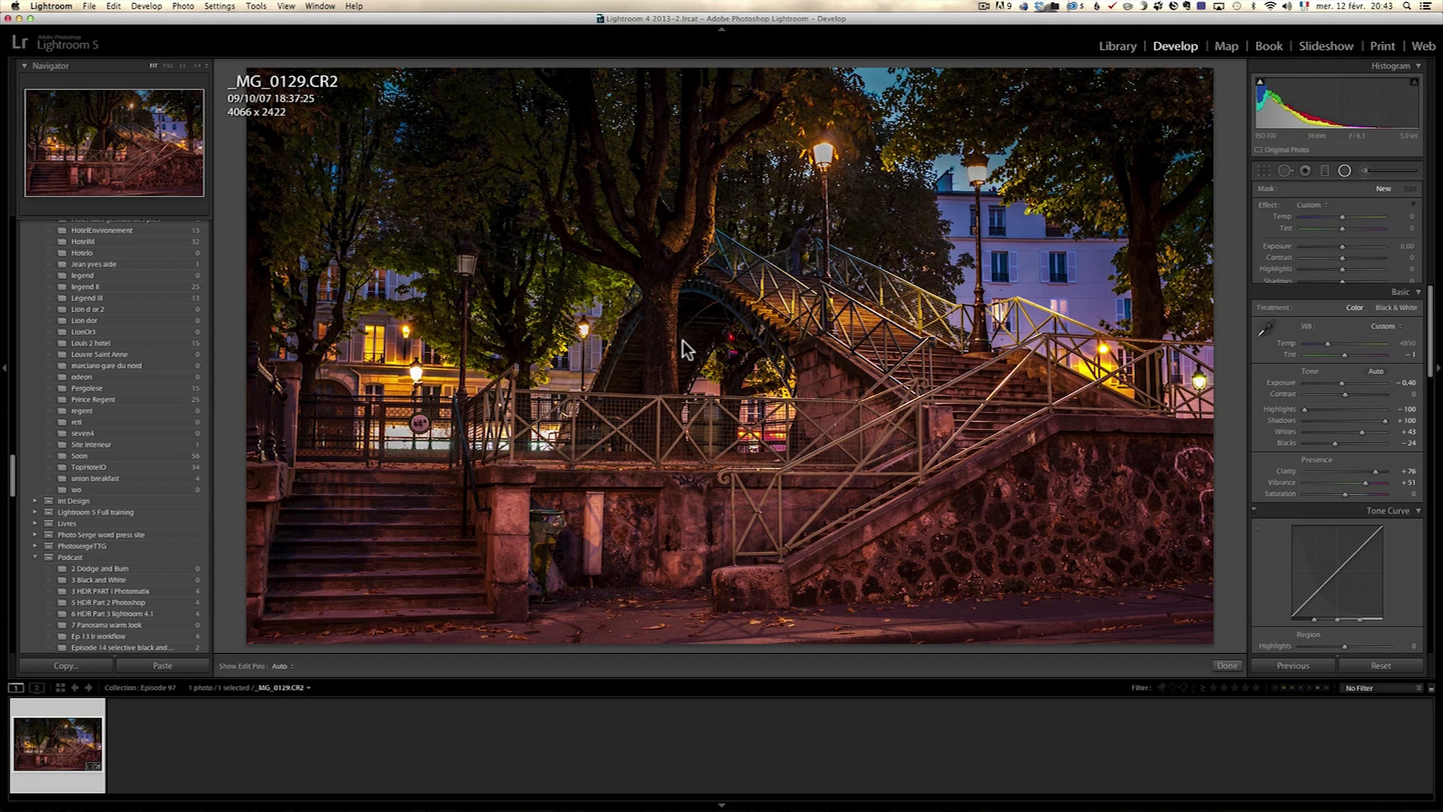
{"action": "left_click_drag", "start_coordinate": [364, 488], "coordinate": [455, 570]}
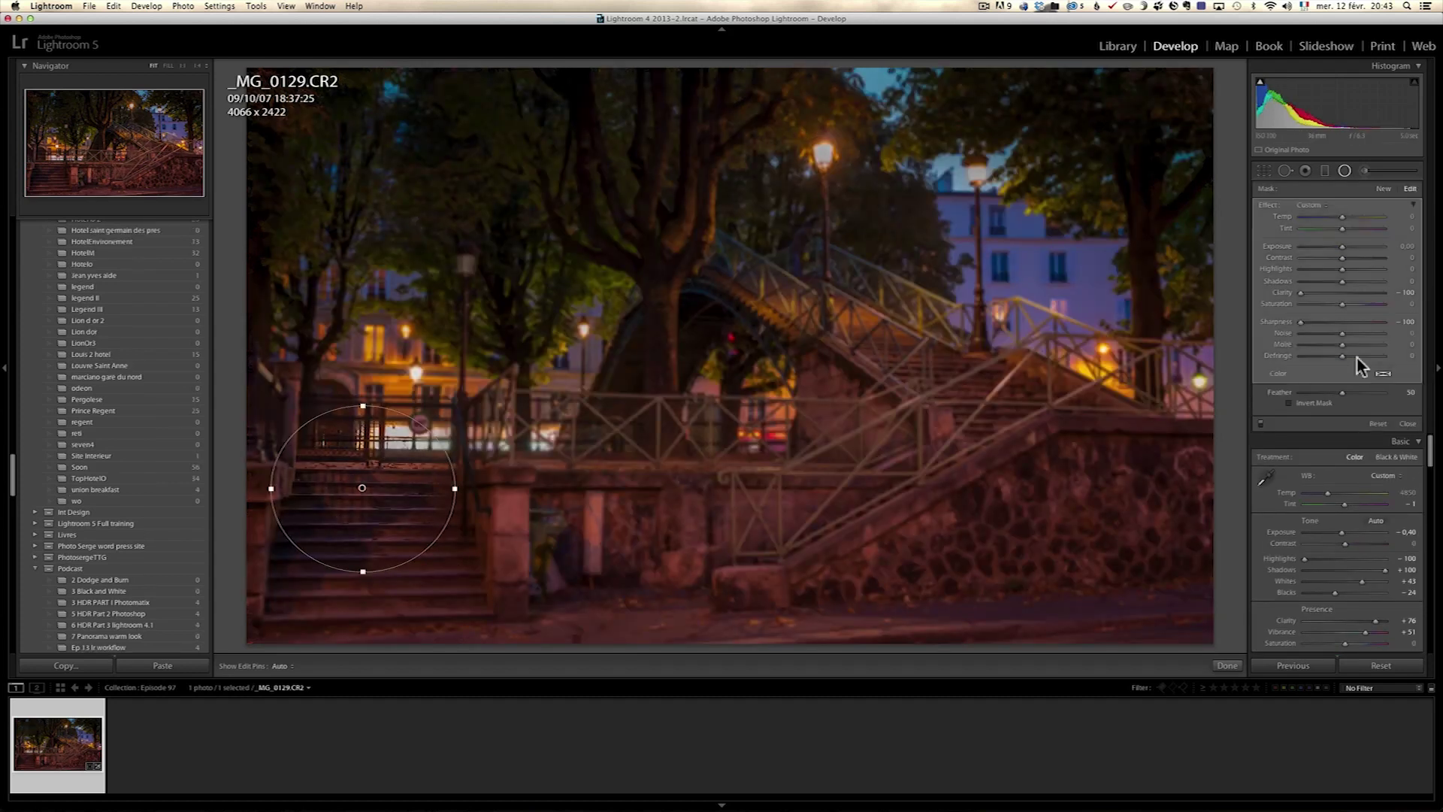
{"action": "left_click", "coordinate": [1270, 206], "text": "alt"}
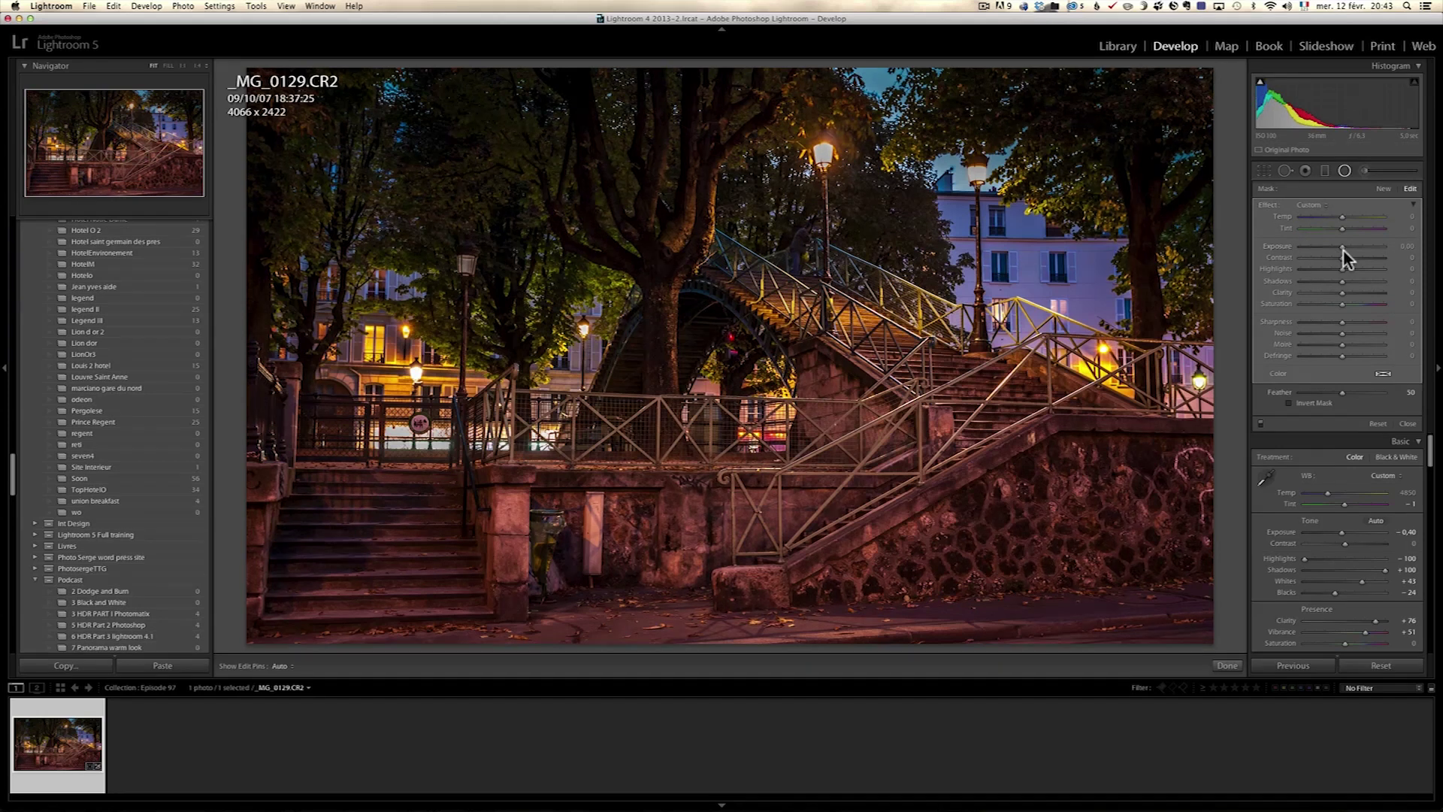
{"action": "left_click_drag", "start_coordinate": [1345, 250], "coordinate": [1359, 250]}
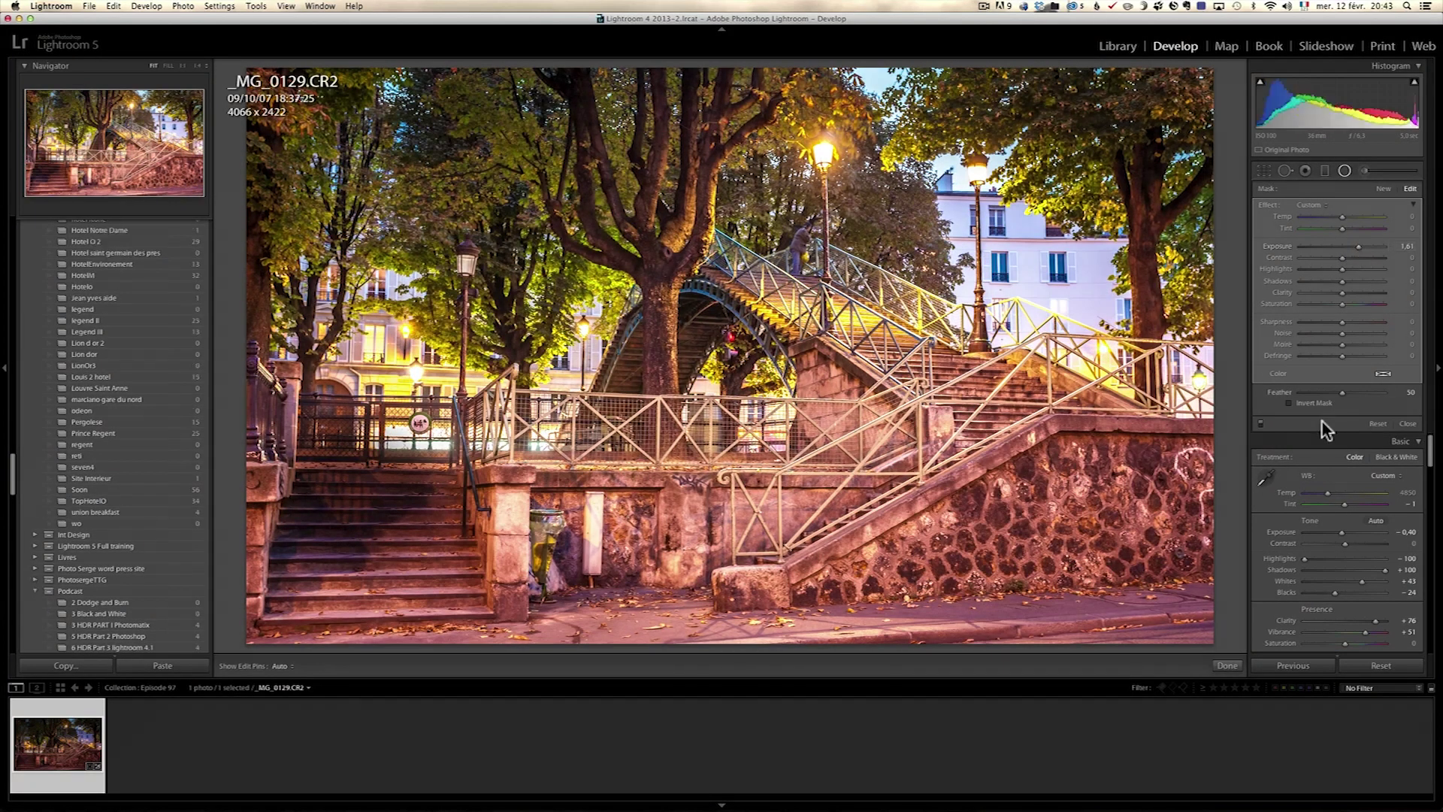
{"action": "left_click", "coordinate": [1322, 405]}
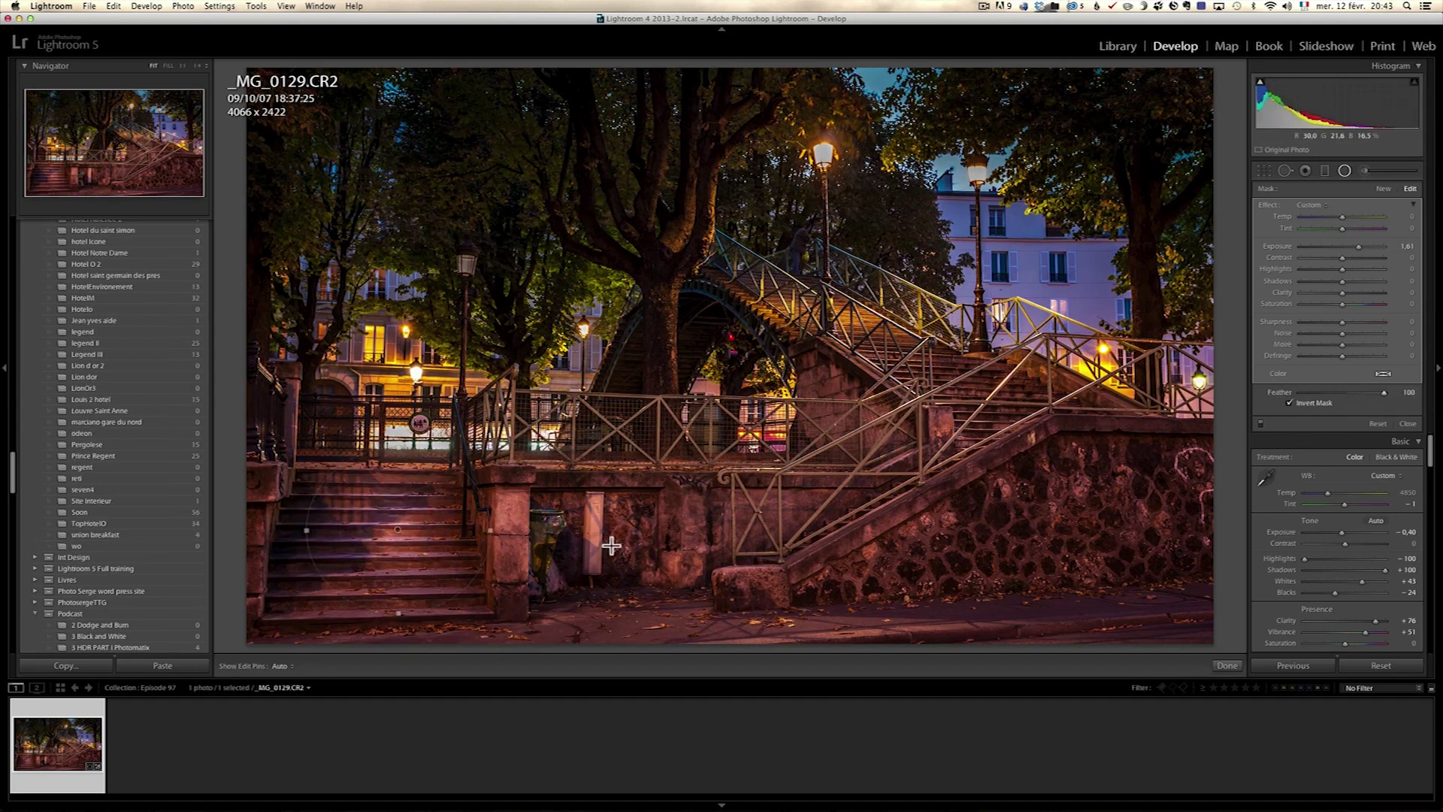
{"action": "left_click_drag", "start_coordinate": [397, 446], "coordinate": [399, 416]}
{"action": "left_click_drag", "start_coordinate": [398, 523], "coordinate": [382, 520]}
- Duplicate the radial filter onto the right stone wall at Exposure 0.90
{"action": "right_click", "coordinate": [381, 520]}
{"action": "left_click", "coordinate": [385, 527]}
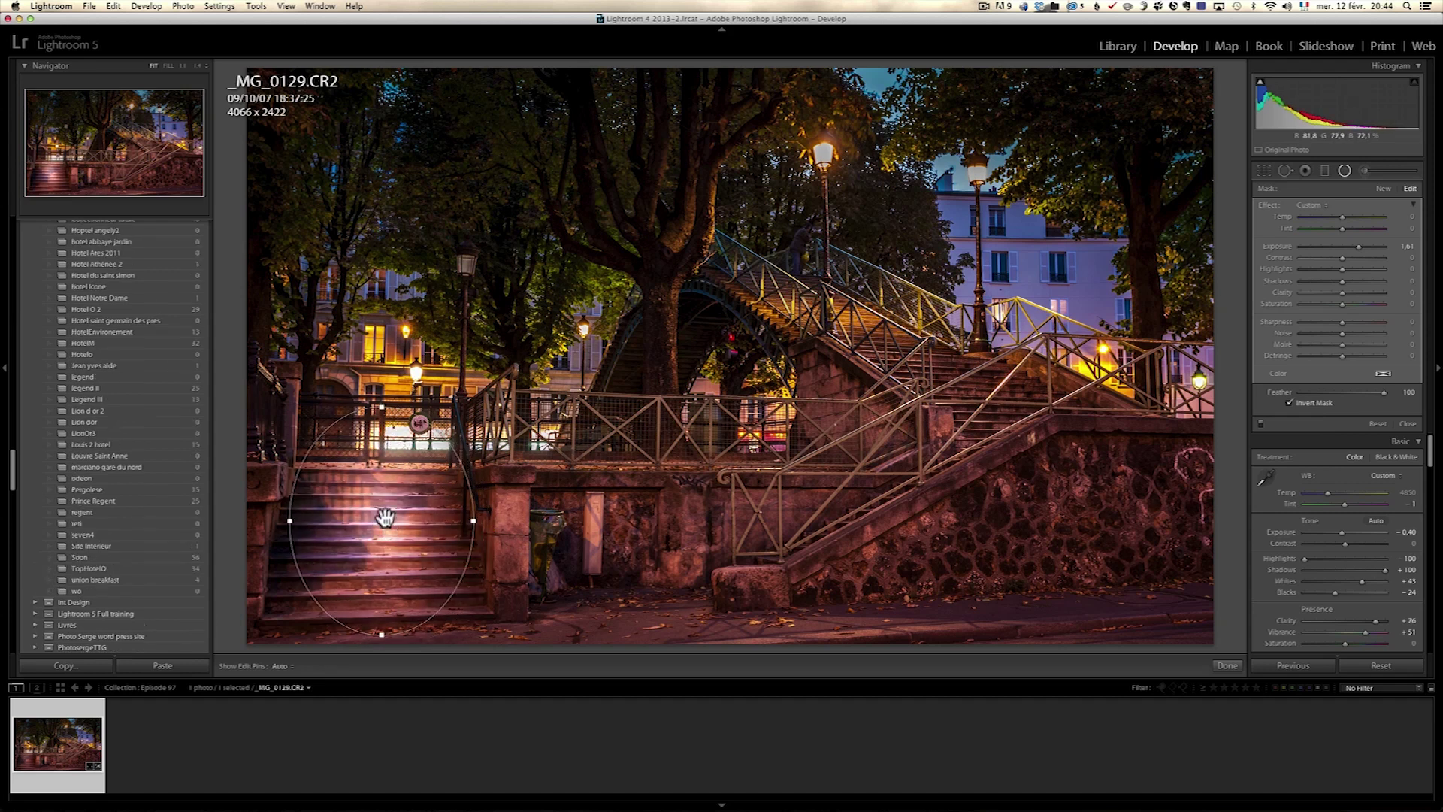
{"action": "left_click_drag", "start_coordinate": [383, 515], "coordinate": [1083, 506]}
{"action": "left_click_drag", "start_coordinate": [1348, 256], "coordinate": [1346, 258]}
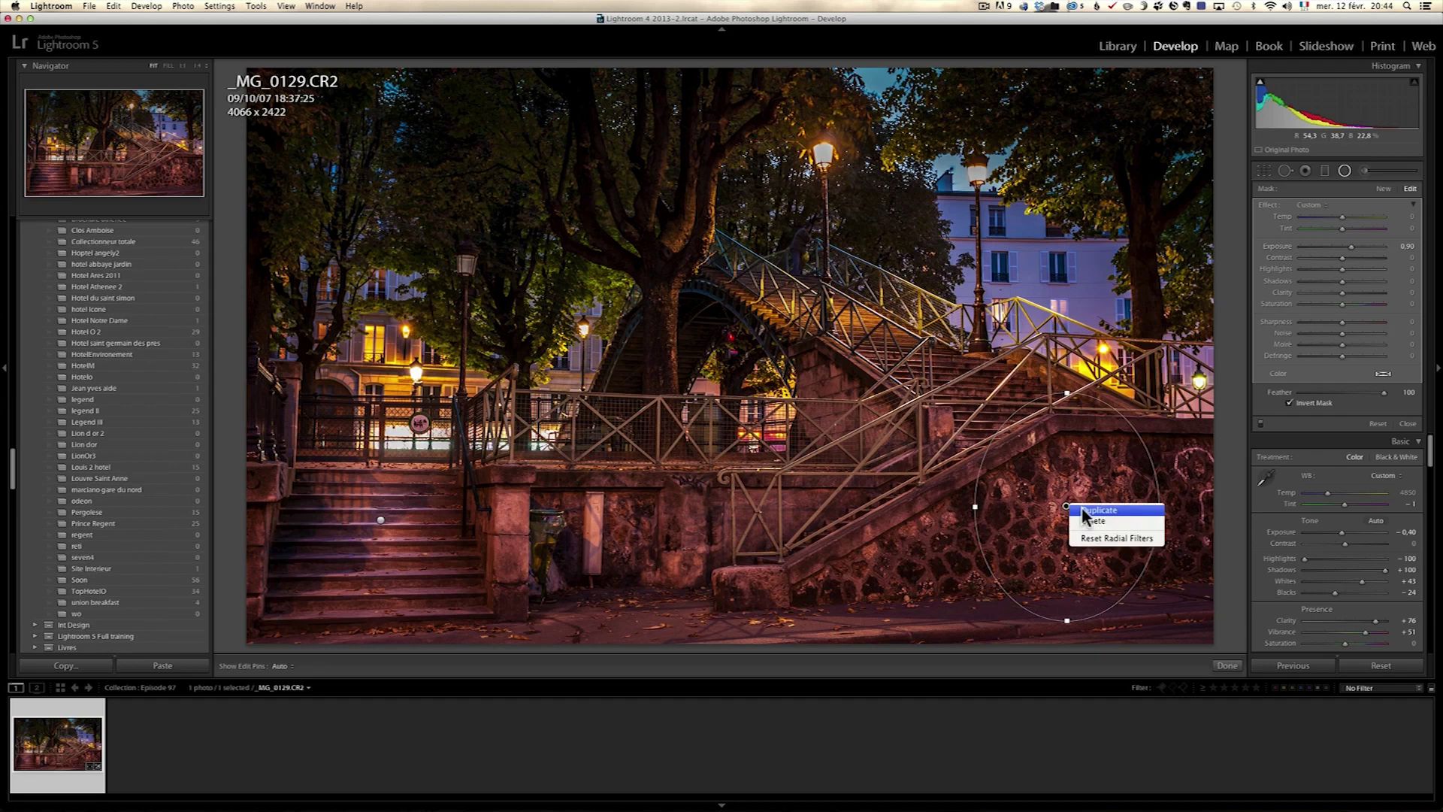
- Fit a radial filter over the footbridge steps, warmed to Temp 11 and Tint 25
{"action": "left_click_drag", "start_coordinate": [1063, 506], "coordinate": [827, 319]}
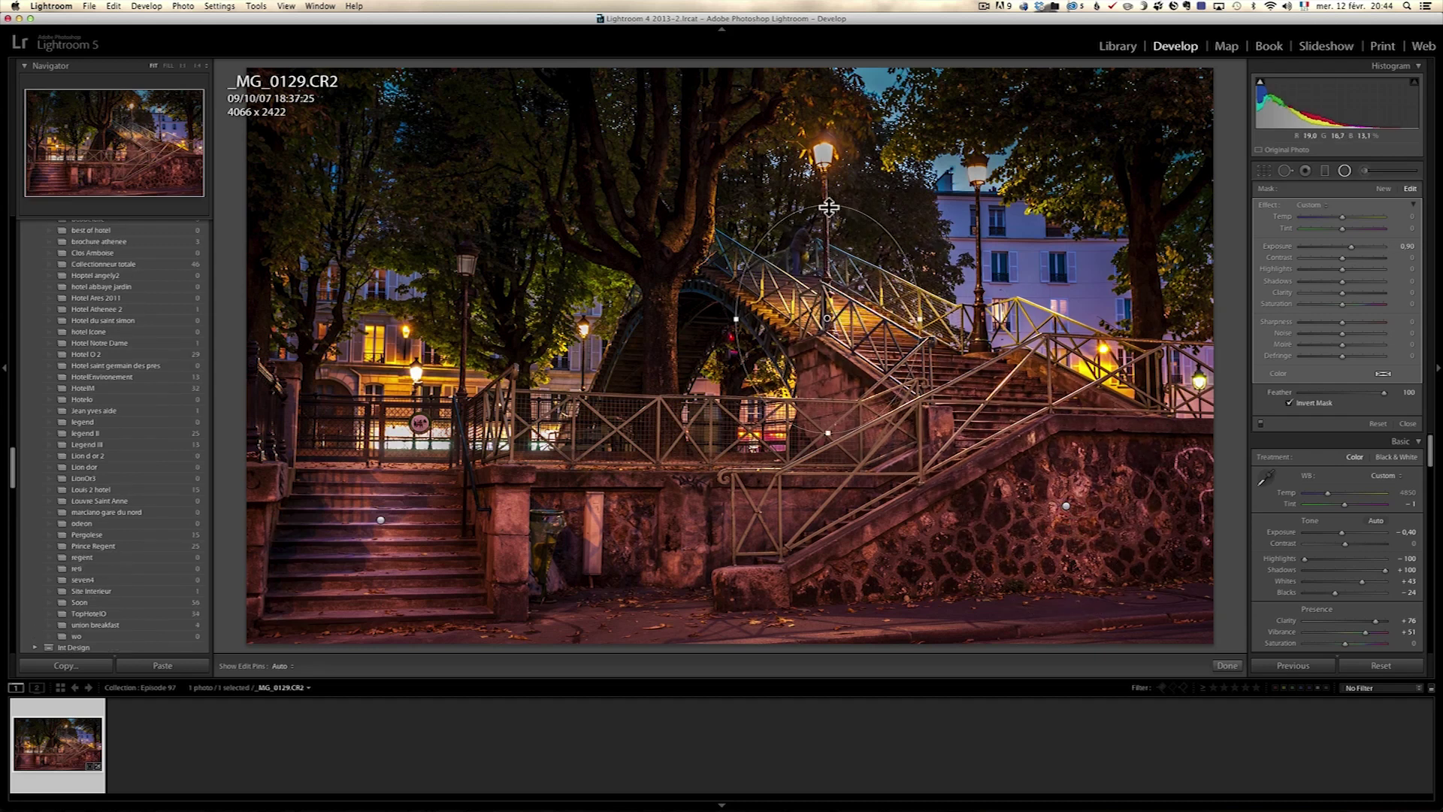
{"action": "left_click_drag", "start_coordinate": [828, 220], "coordinate": [812, 294]}
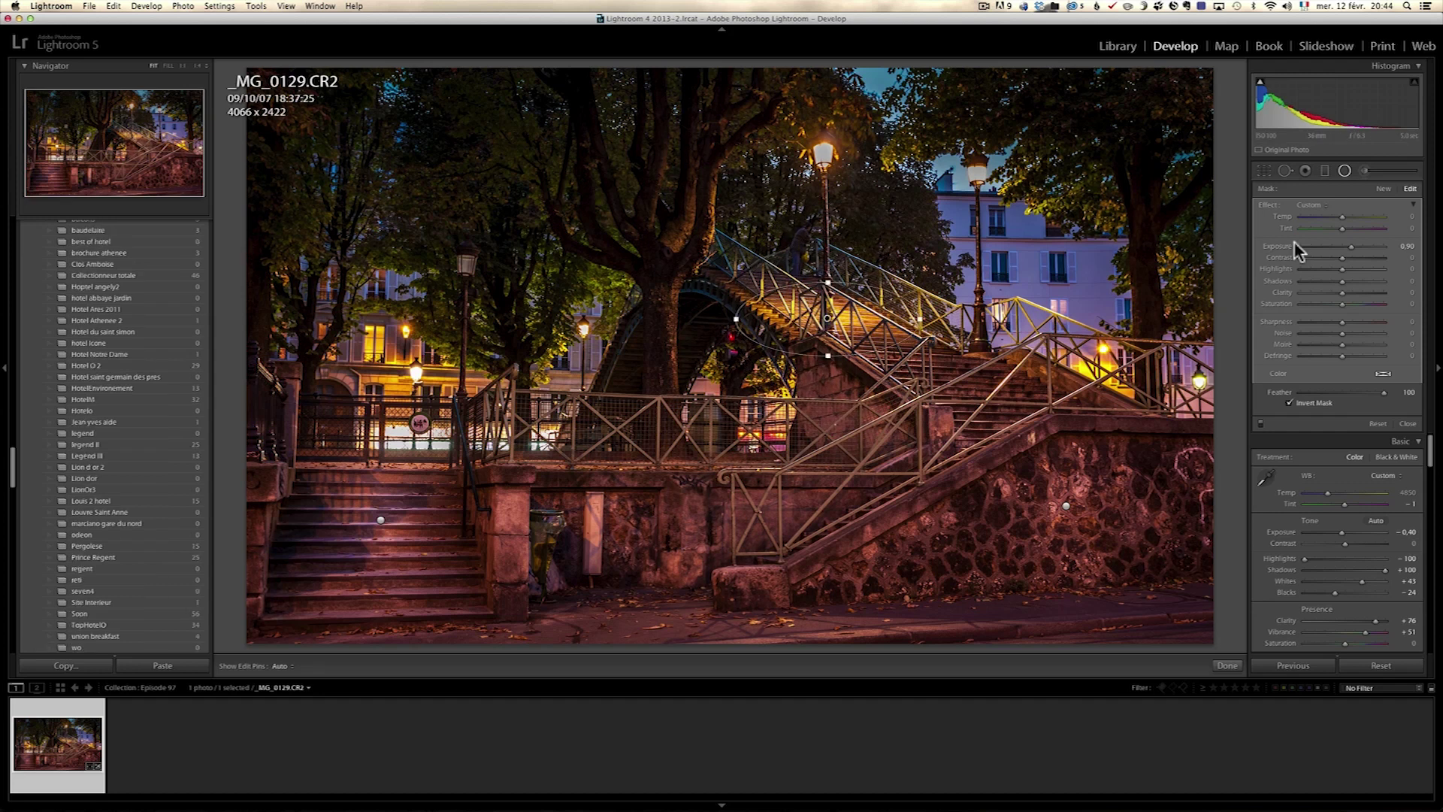
{"action": "left_click_drag", "start_coordinate": [1342, 216], "coordinate": [1361, 216]}
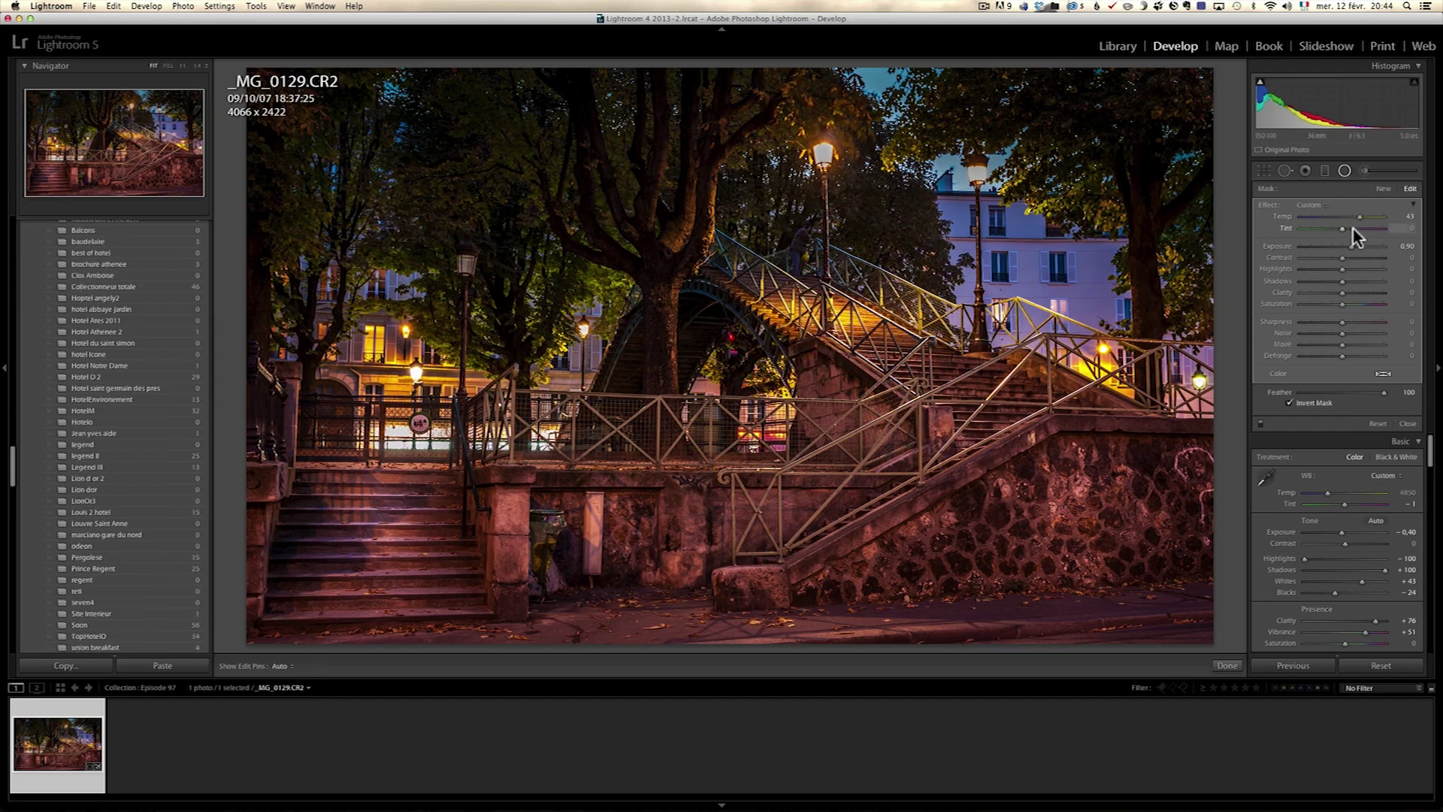
{"action": "left_click", "coordinate": [1353, 228]}
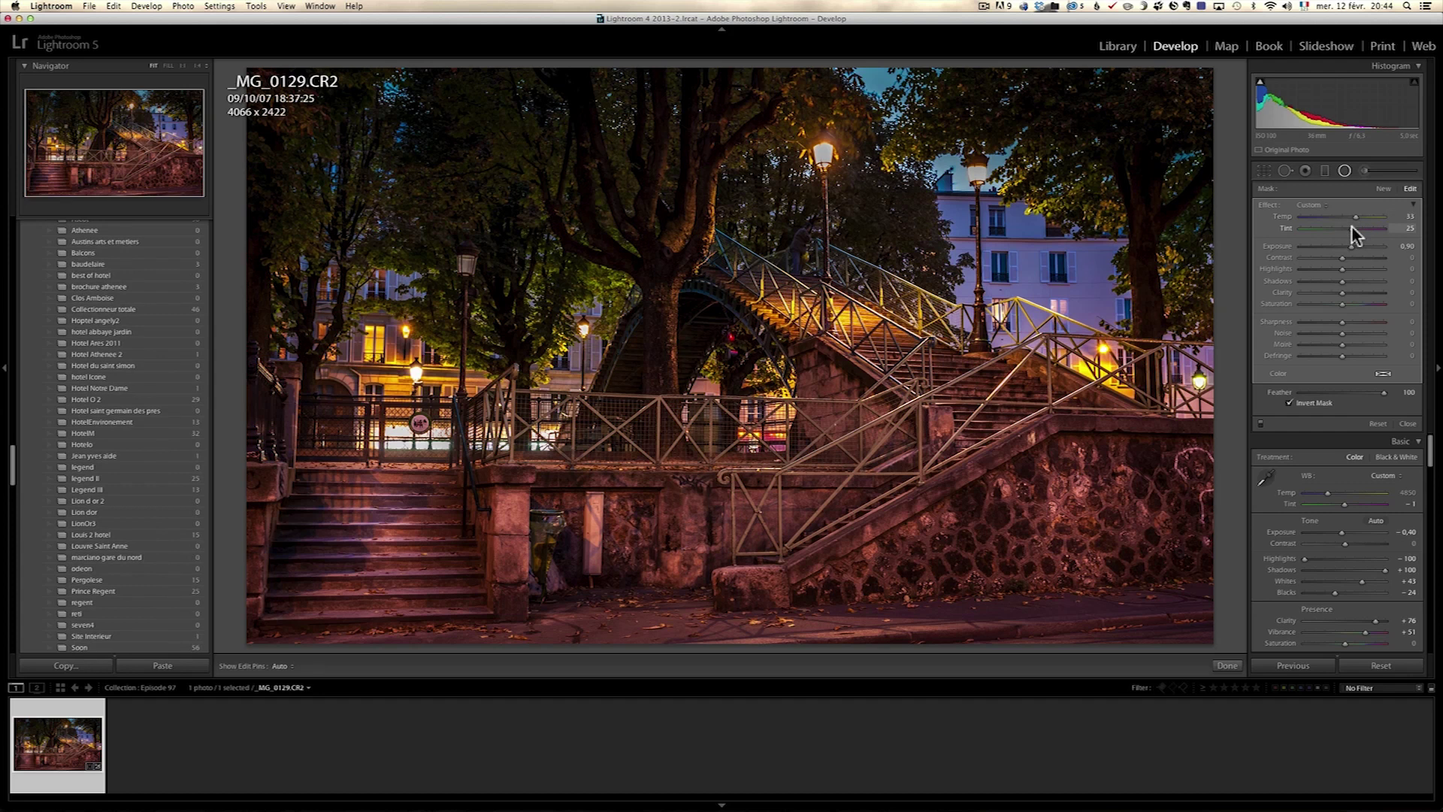
- Shift the footbridge-steps radial filter right and down on the bridge
{"action": "right_click", "coordinate": [827, 319]}
{"action": "left_click", "coordinate": [838, 324]}
{"action": "left_click_drag", "start_coordinate": [838, 324], "coordinate": [1006, 363]}
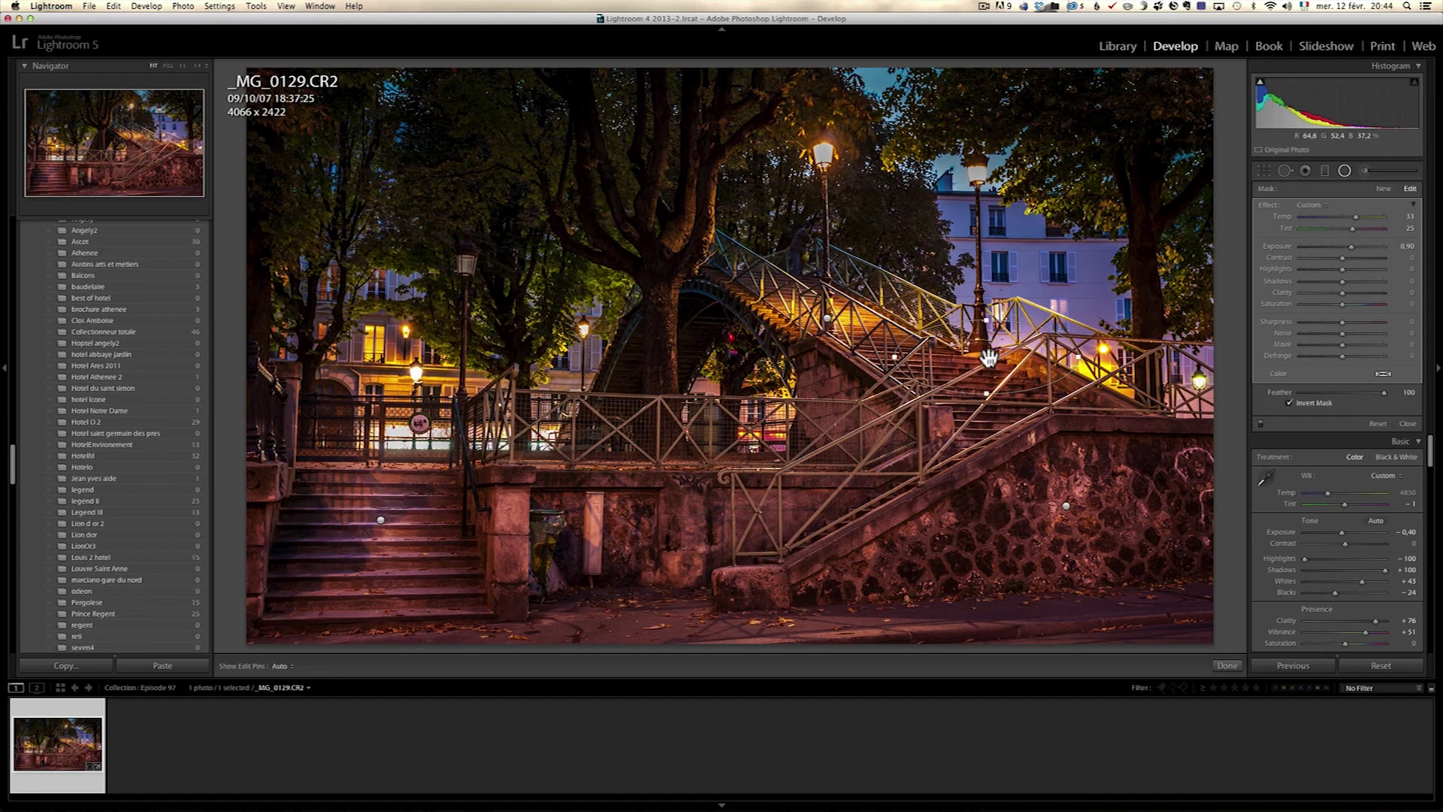
- Duplicate the filter onto the left street lamp, tighten it, and set Exposure 4.00 and Temp 55
{"action": "right_click", "coordinate": [988, 358]}
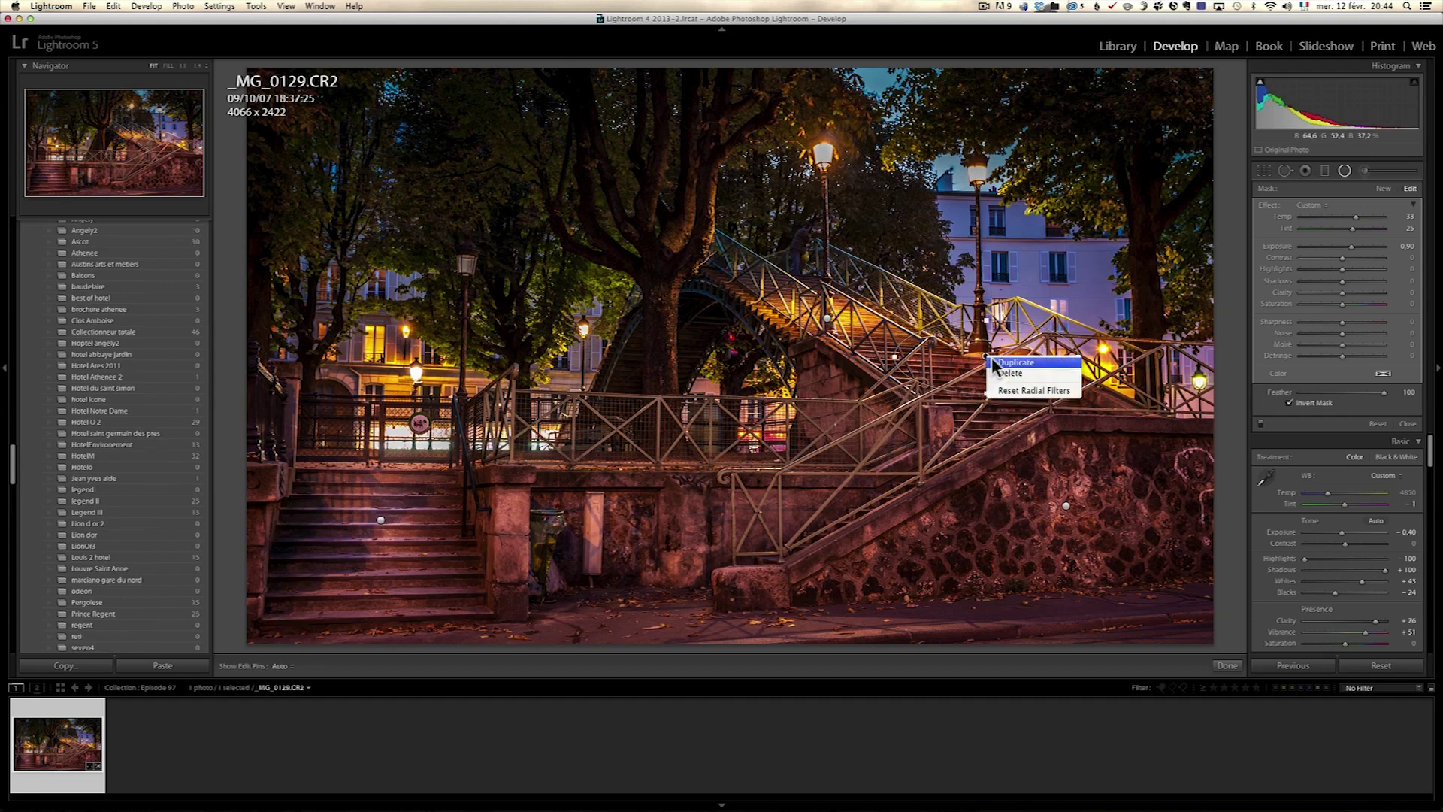
{"action": "left_click", "coordinate": [1000, 364]}
{"action": "left_click_drag", "start_coordinate": [368, 278], "coordinate": [449, 264]}
{"action": "left_click_drag", "start_coordinate": [551, 264], "coordinate": [466, 254]}
{"action": "left_click_drag", "start_coordinate": [463, 304], "coordinate": [466, 279]}
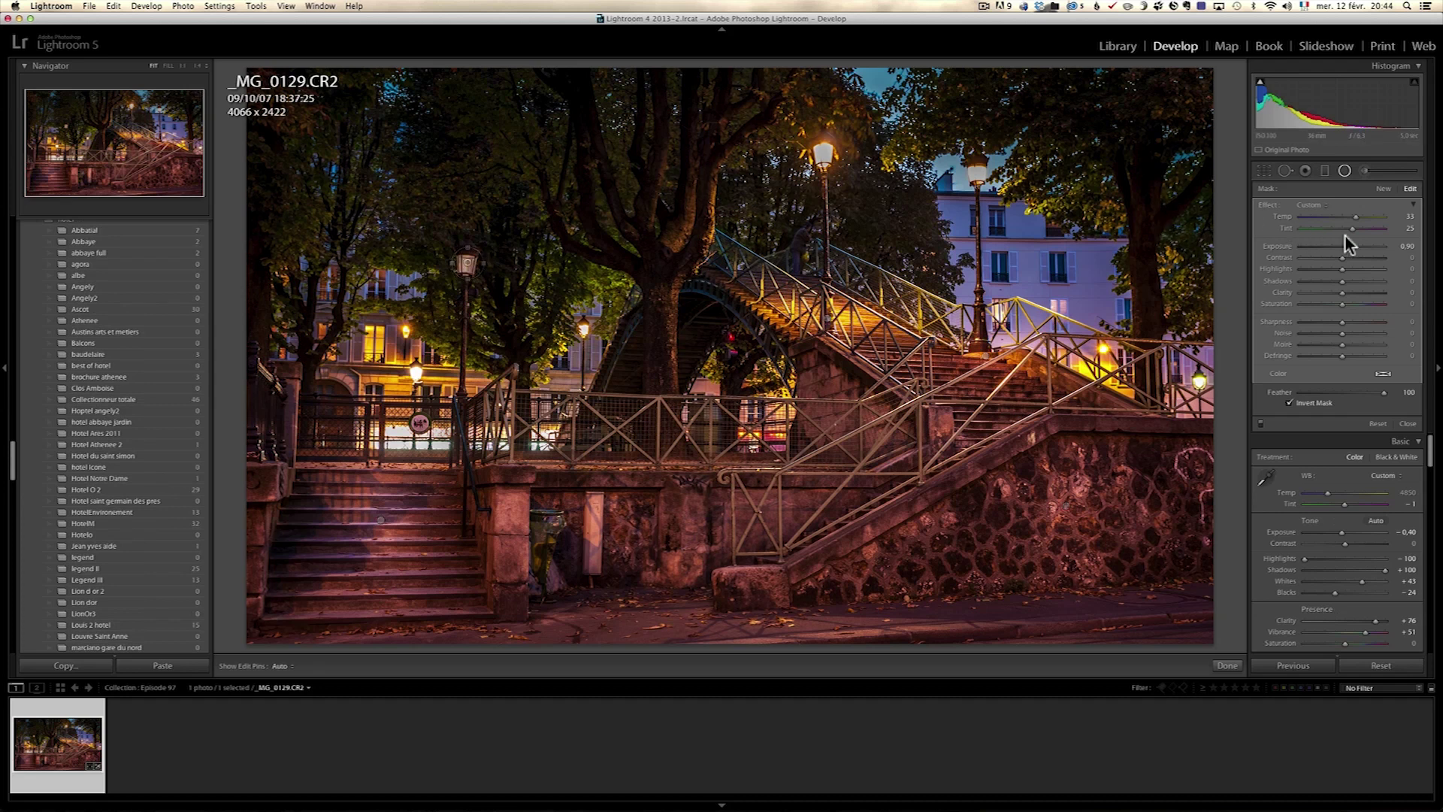
{"action": "left_click_drag", "start_coordinate": [1352, 247], "coordinate": [1379, 246]}
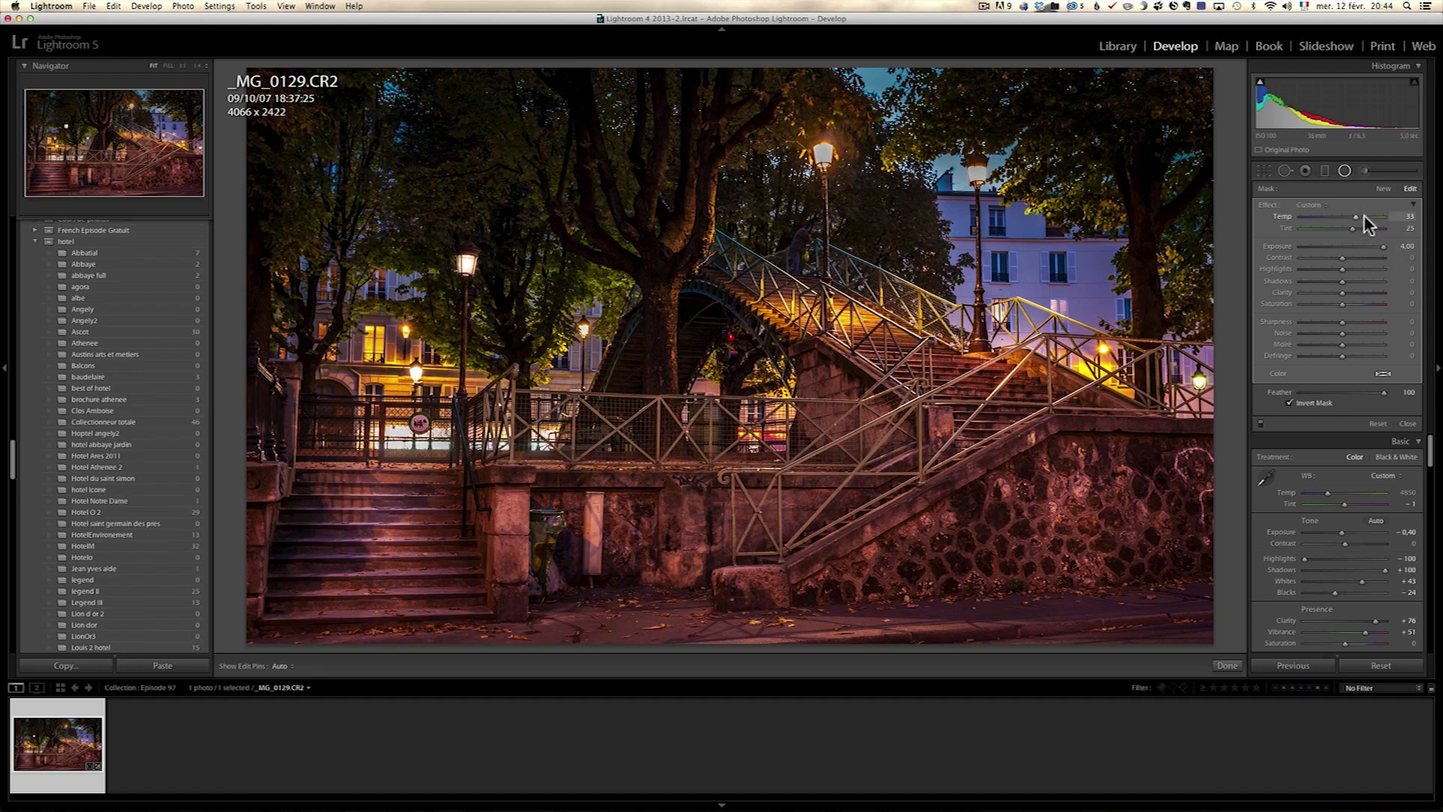
{"action": "left_click", "coordinate": [1364, 217]}
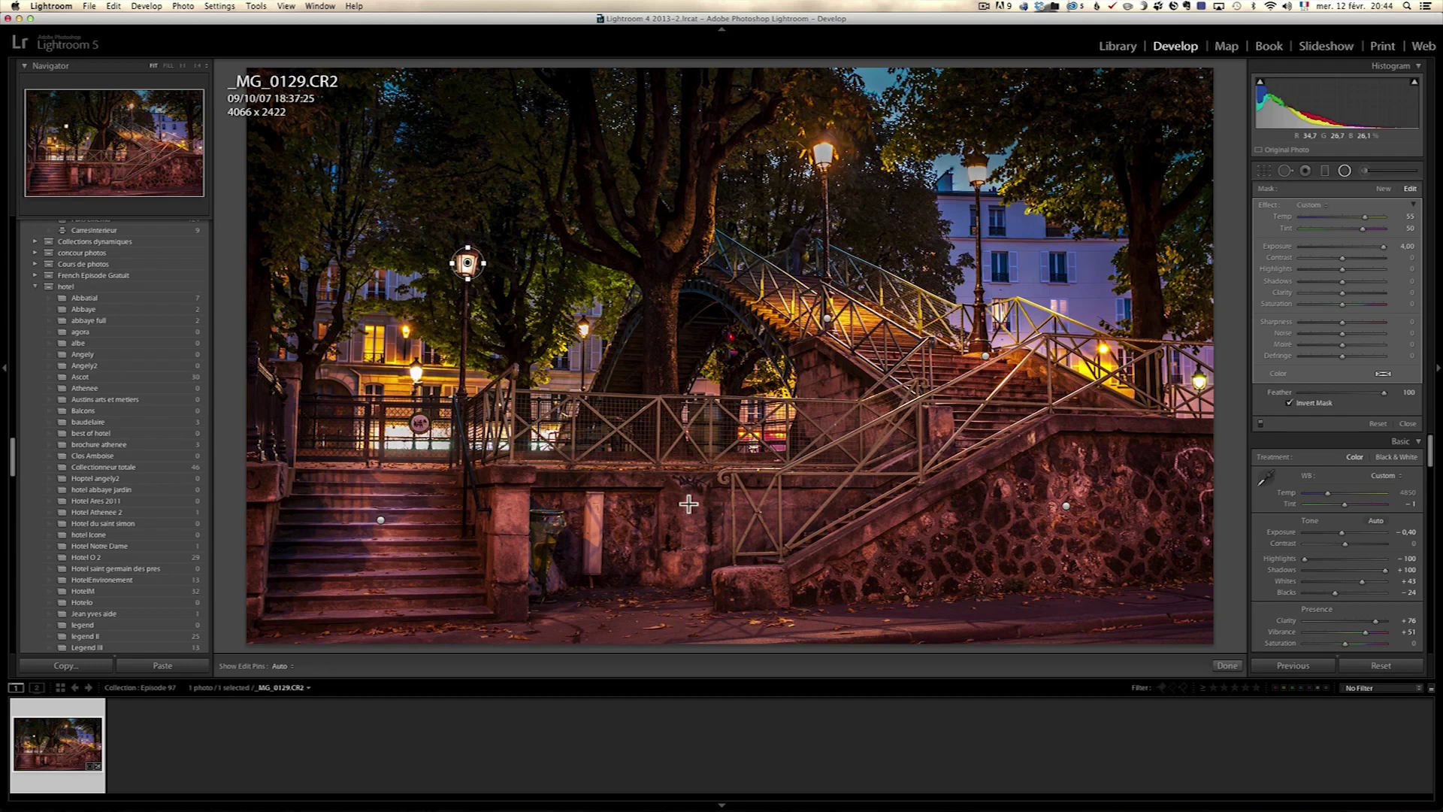
- Finish the radial filters and check the trash bin at 1:1 zoom
{"action": "left_click", "coordinate": [1408, 424]}
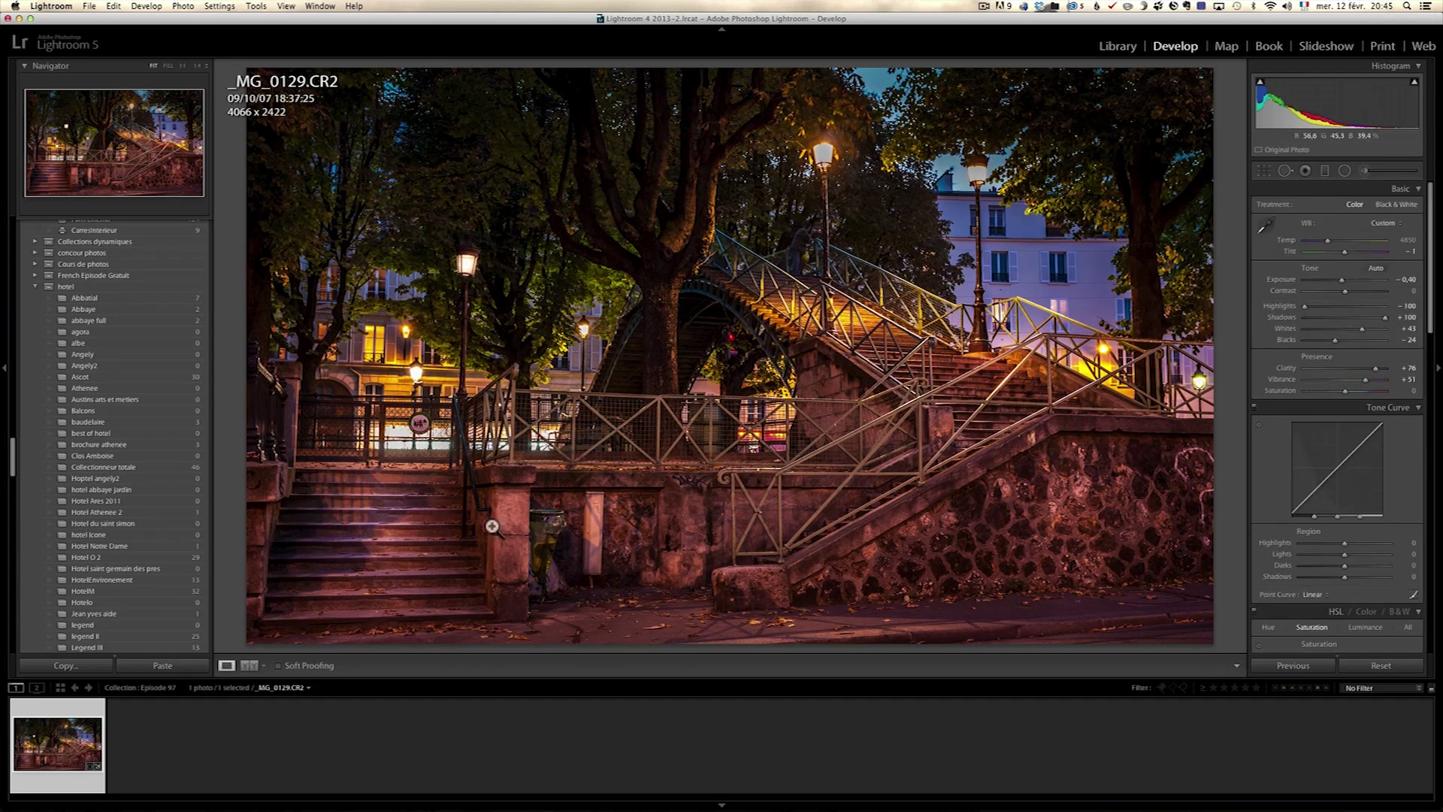
{"action": "left_click", "coordinate": [562, 536]}
{"action": "left_click", "coordinate": [543, 547]}
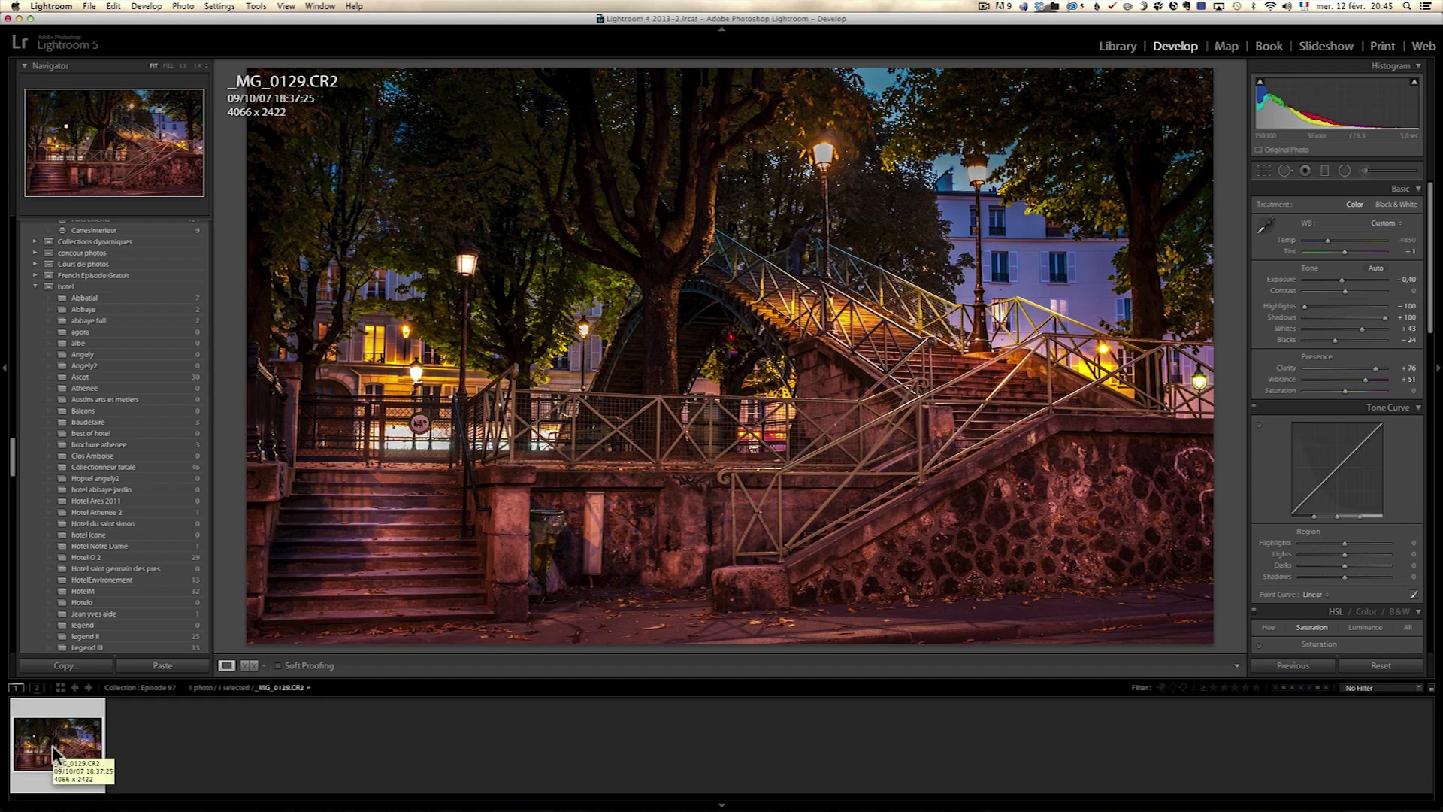
- Send the photo to Adobe Photoshop CC via Edit In
{"action": "right_click", "coordinate": [53, 747]}
{"action": "mouse_move", "coordinate": [84, 565]}
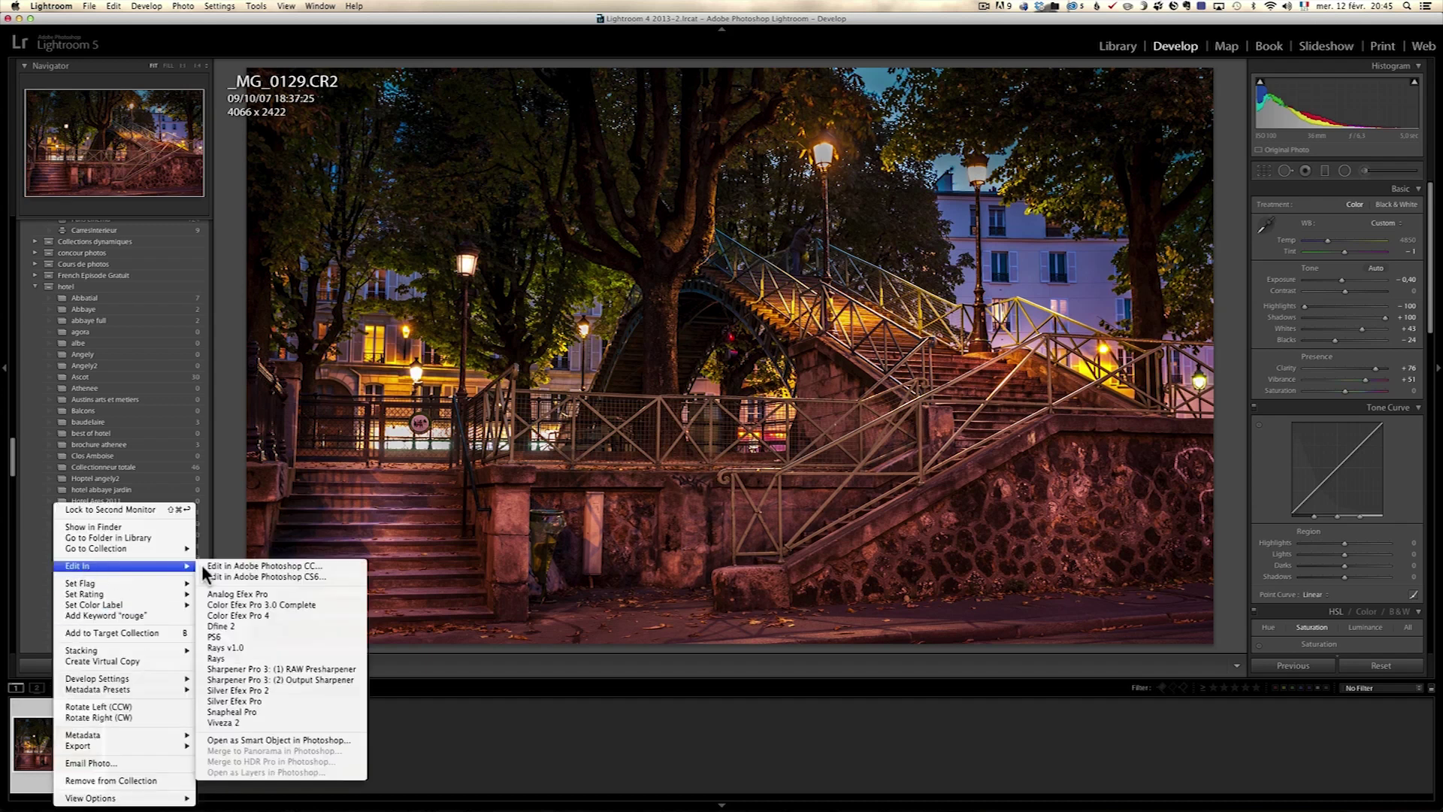
{"action": "left_click", "coordinate": [245, 565]}
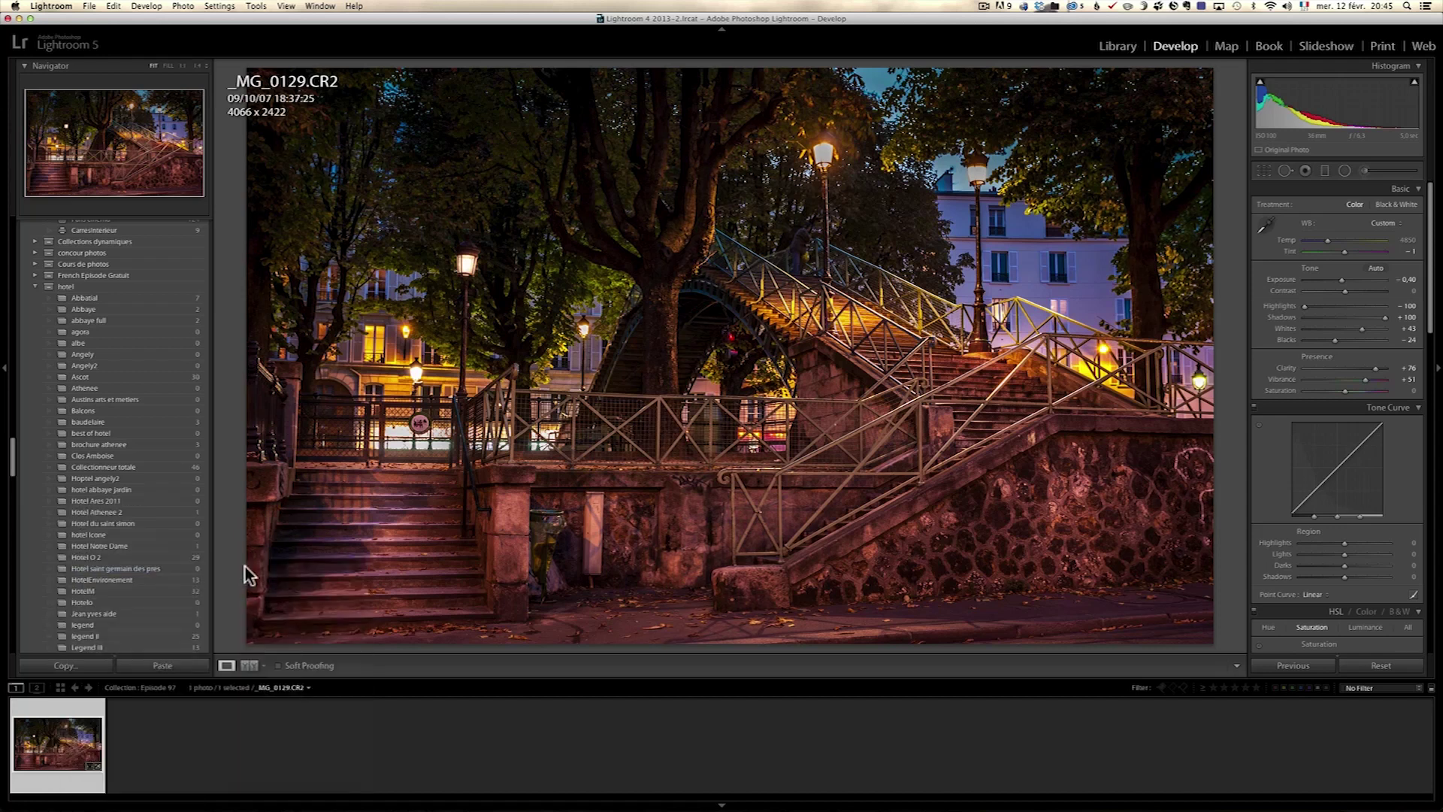
- Duplicate the Background layer, undo an accidental layer move, and pan to the lower-right wall
{"action": "left_click", "coordinate": [691, 494]}
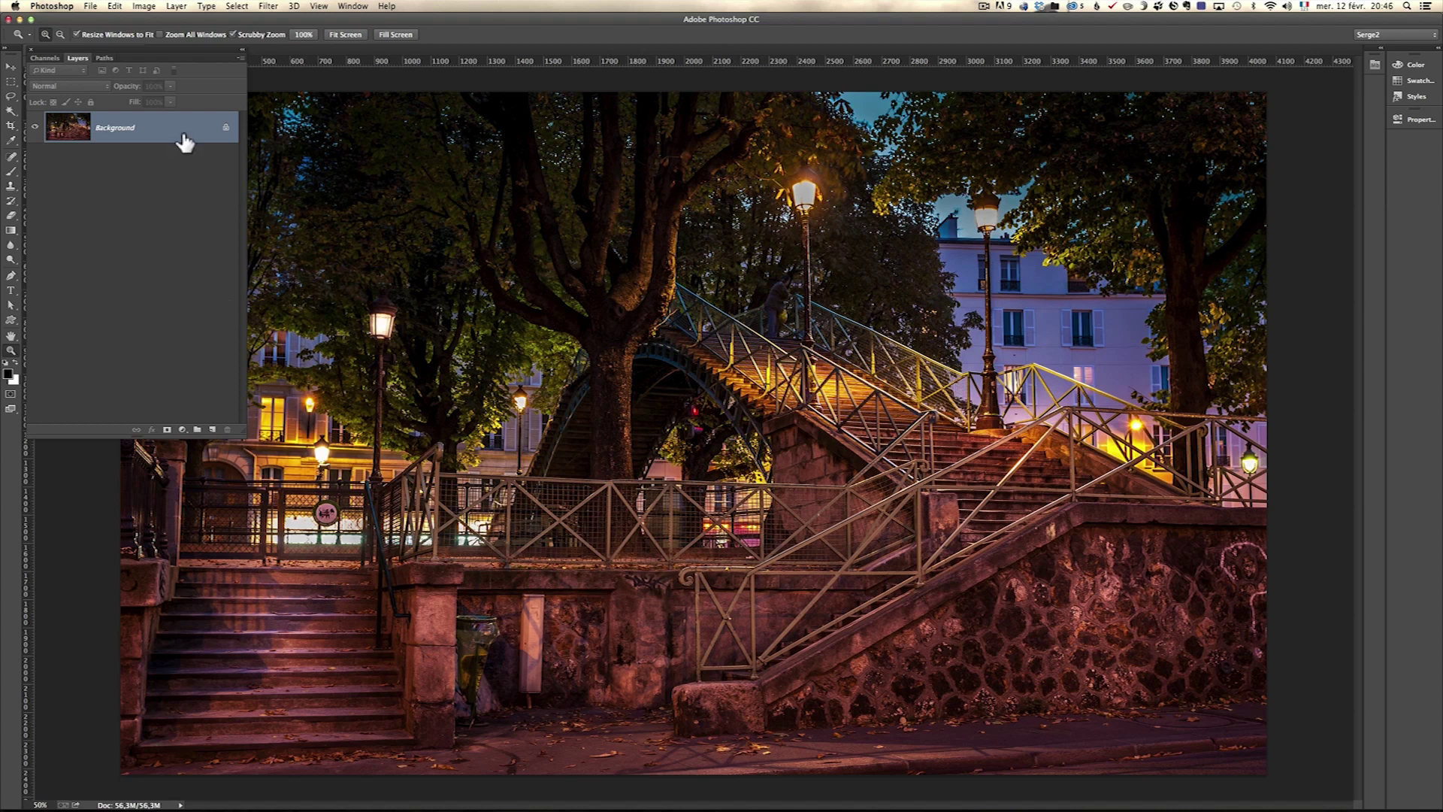
{"action": "left_click_drag", "start_coordinate": [184, 142], "coordinate": [212, 430]}
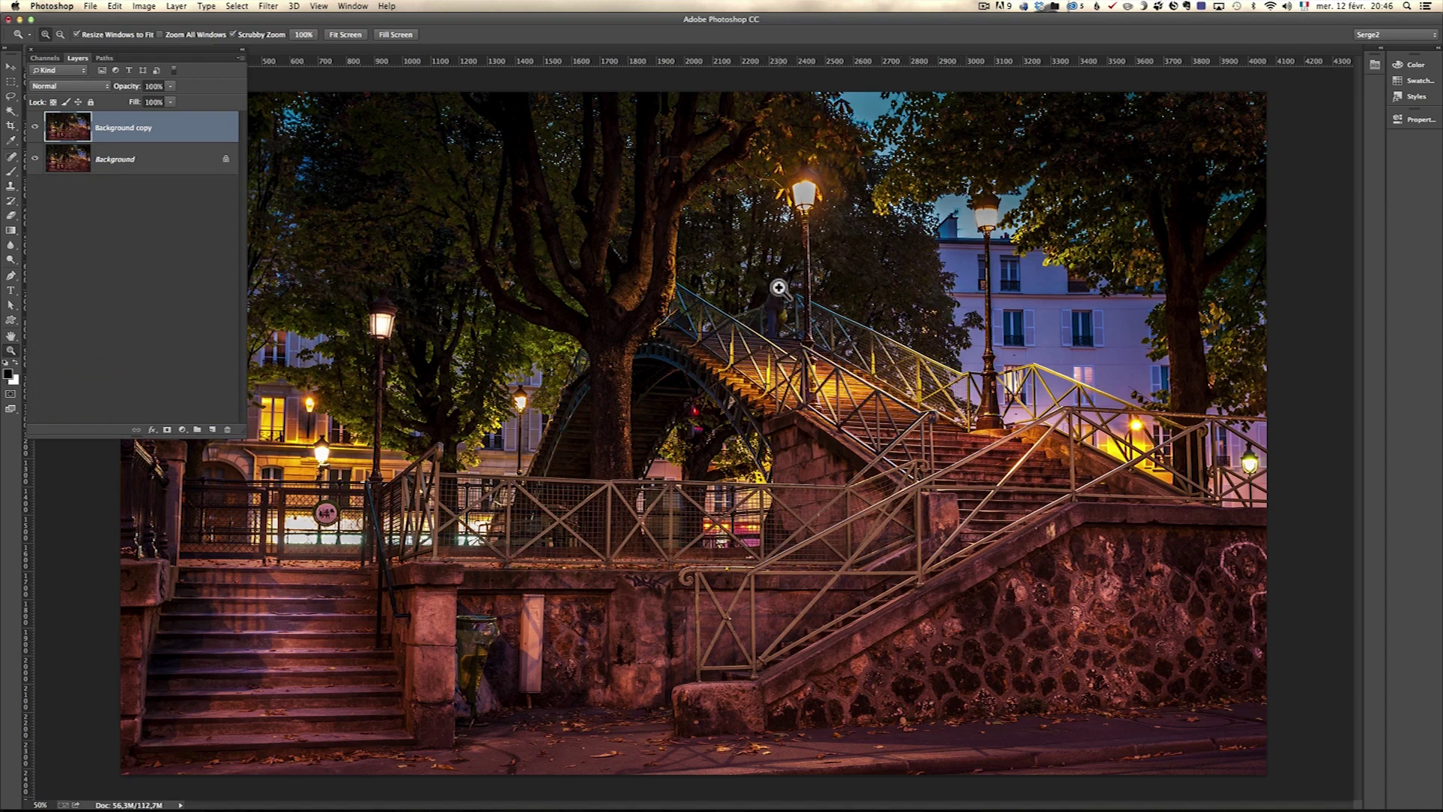
{"action": "left_click", "coordinate": [787, 310]}
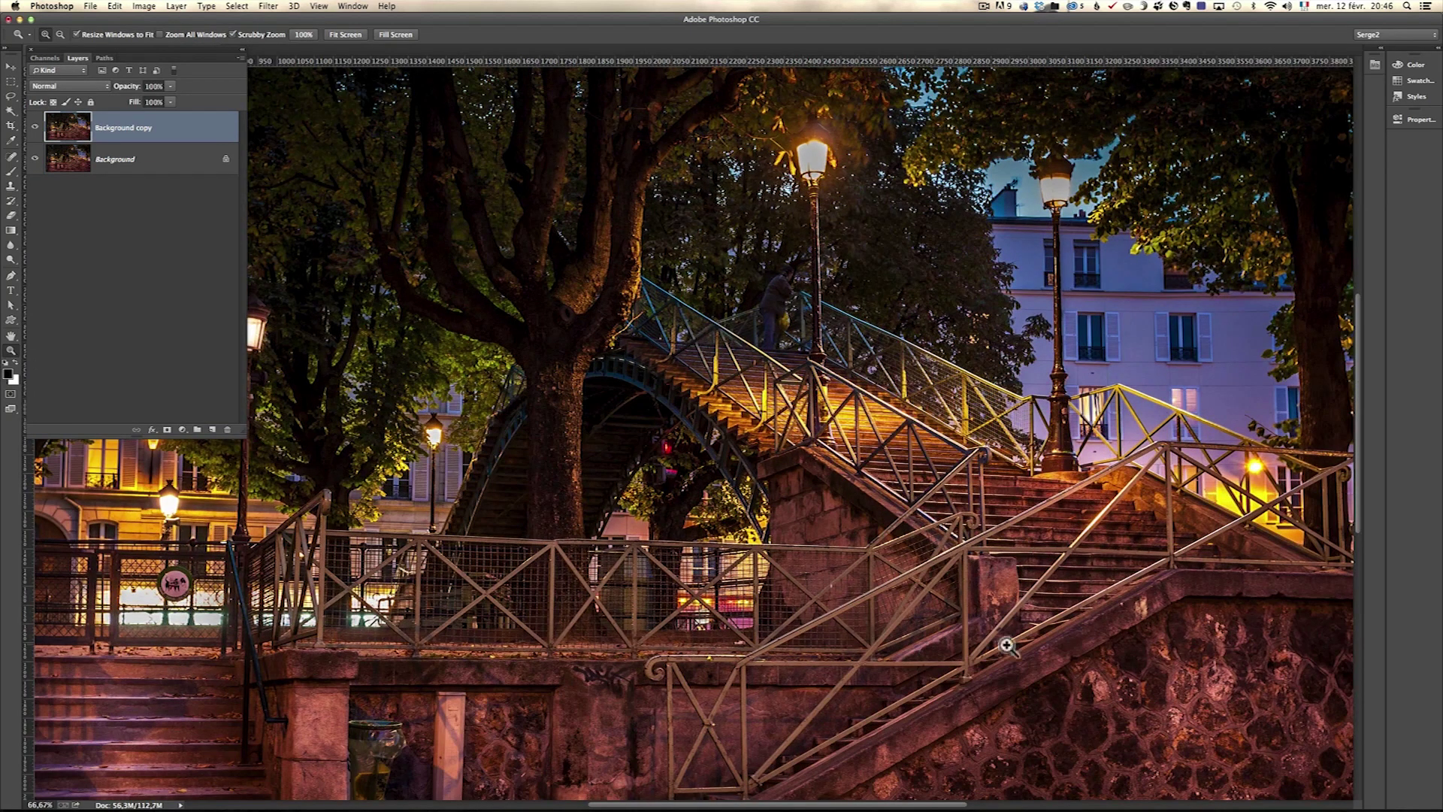
{"action": "left_click_drag", "start_coordinate": [1228, 679], "coordinate": [665, 435]}
{"action": "left_click", "coordinate": [10, 67]}
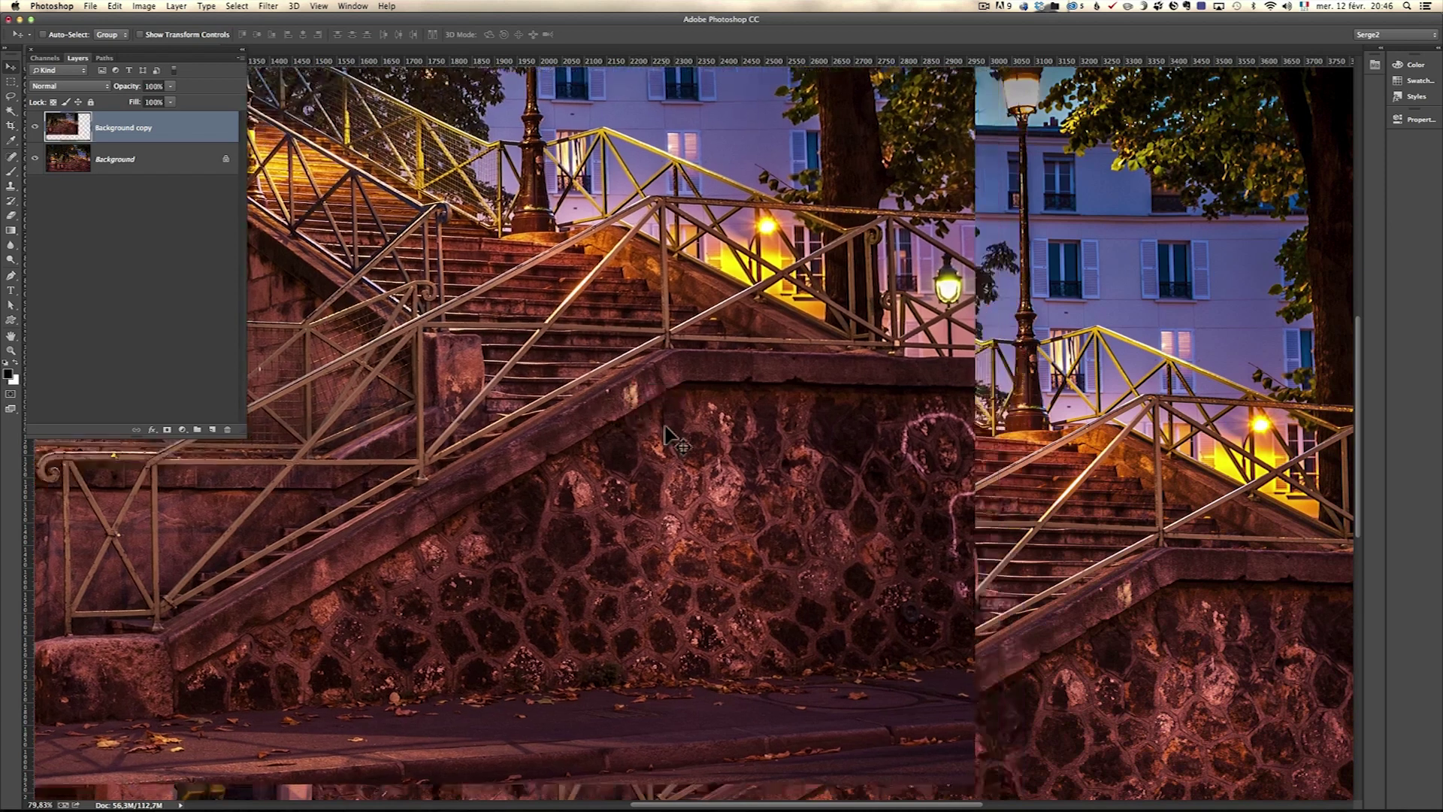
{"action": "key", "text": "ctrl+z"}
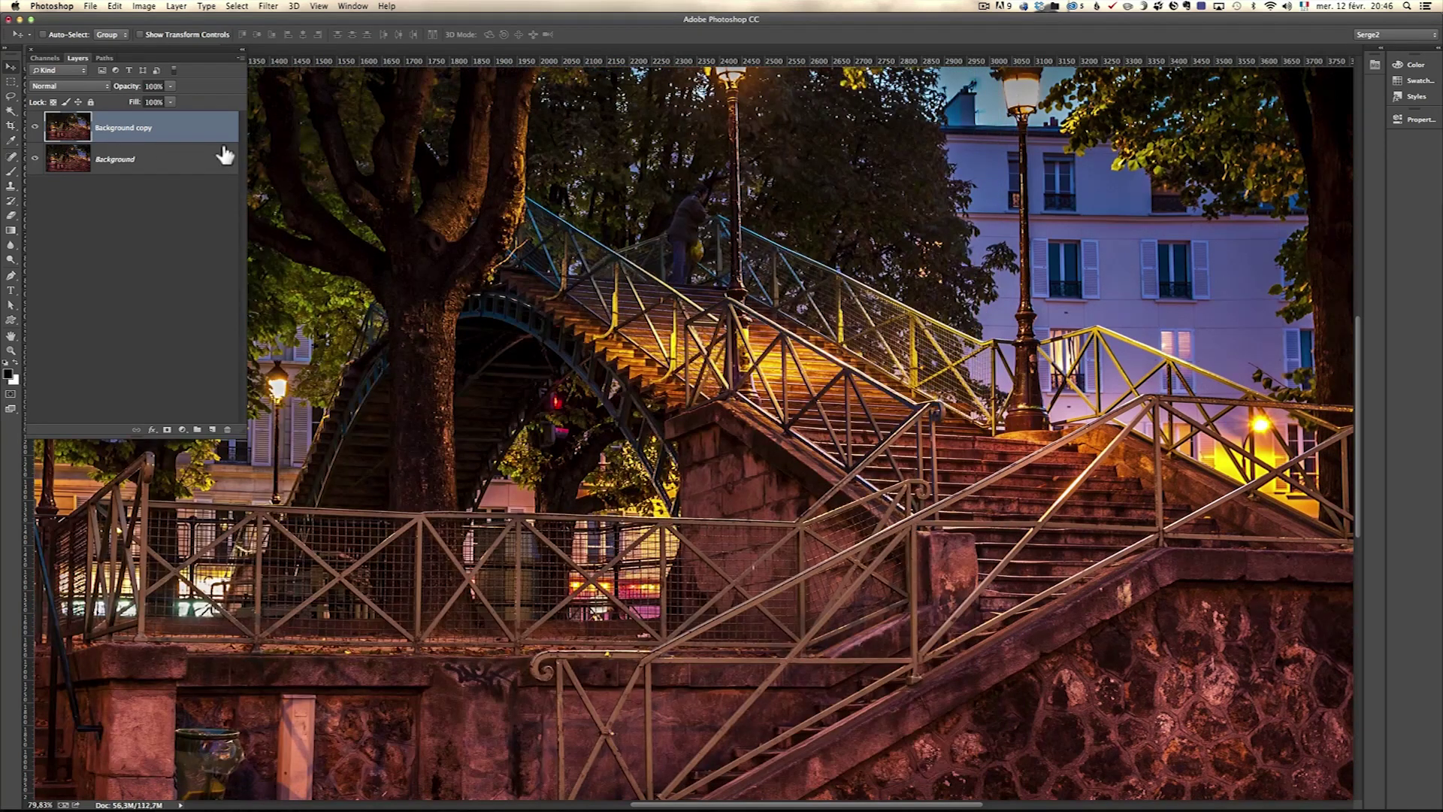
{"action": "scroll", "coordinate": [914, 549], "scroll_direction": "right", "scroll_amount": 10}
{"action": "scroll", "coordinate": [913, 549], "scroll_direction": "down", "scroll_amount": 5}
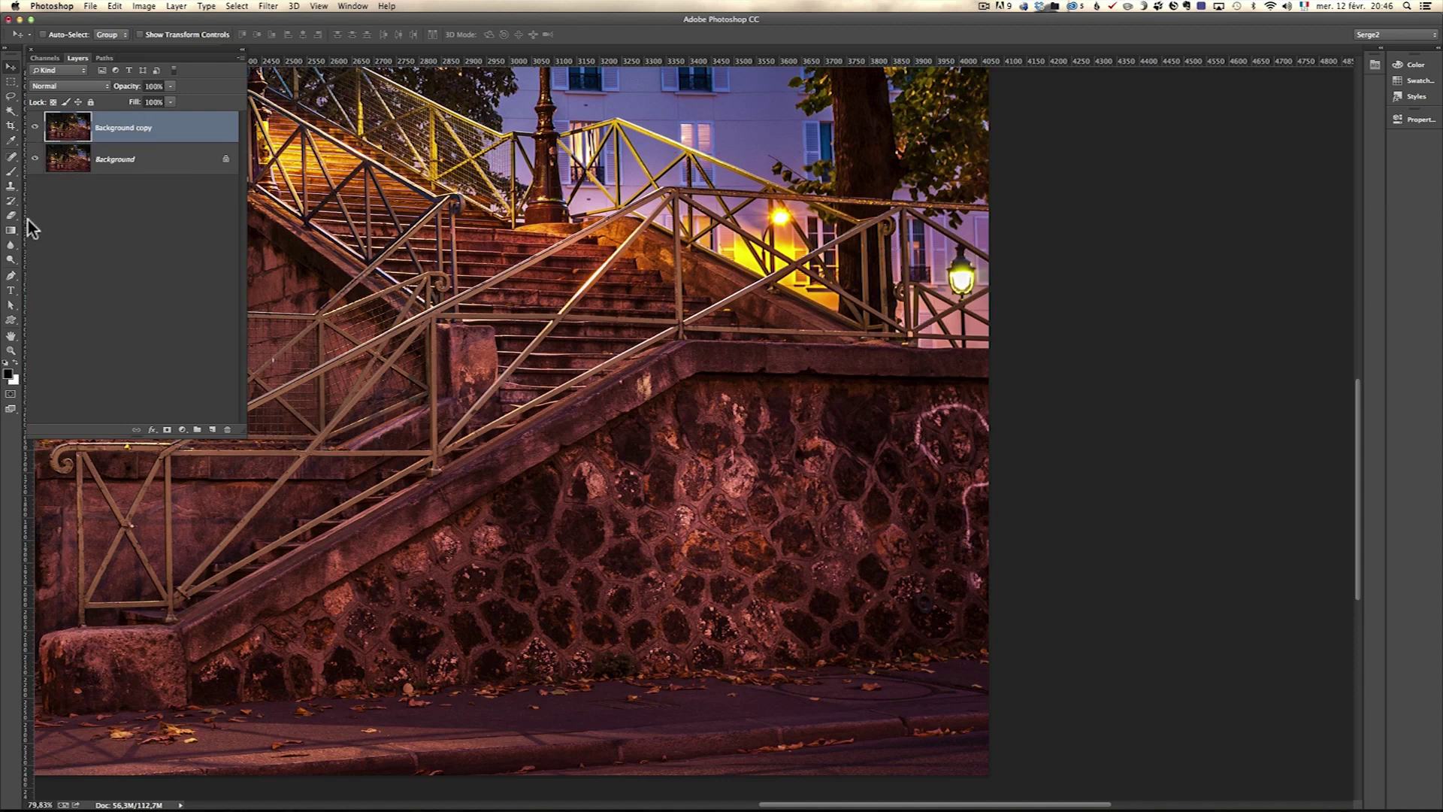
- Heal the white chalk scrawls and curl on the wall's right edge with the Spot Healing Brush
{"action": "left_click", "coordinate": [11, 158]}
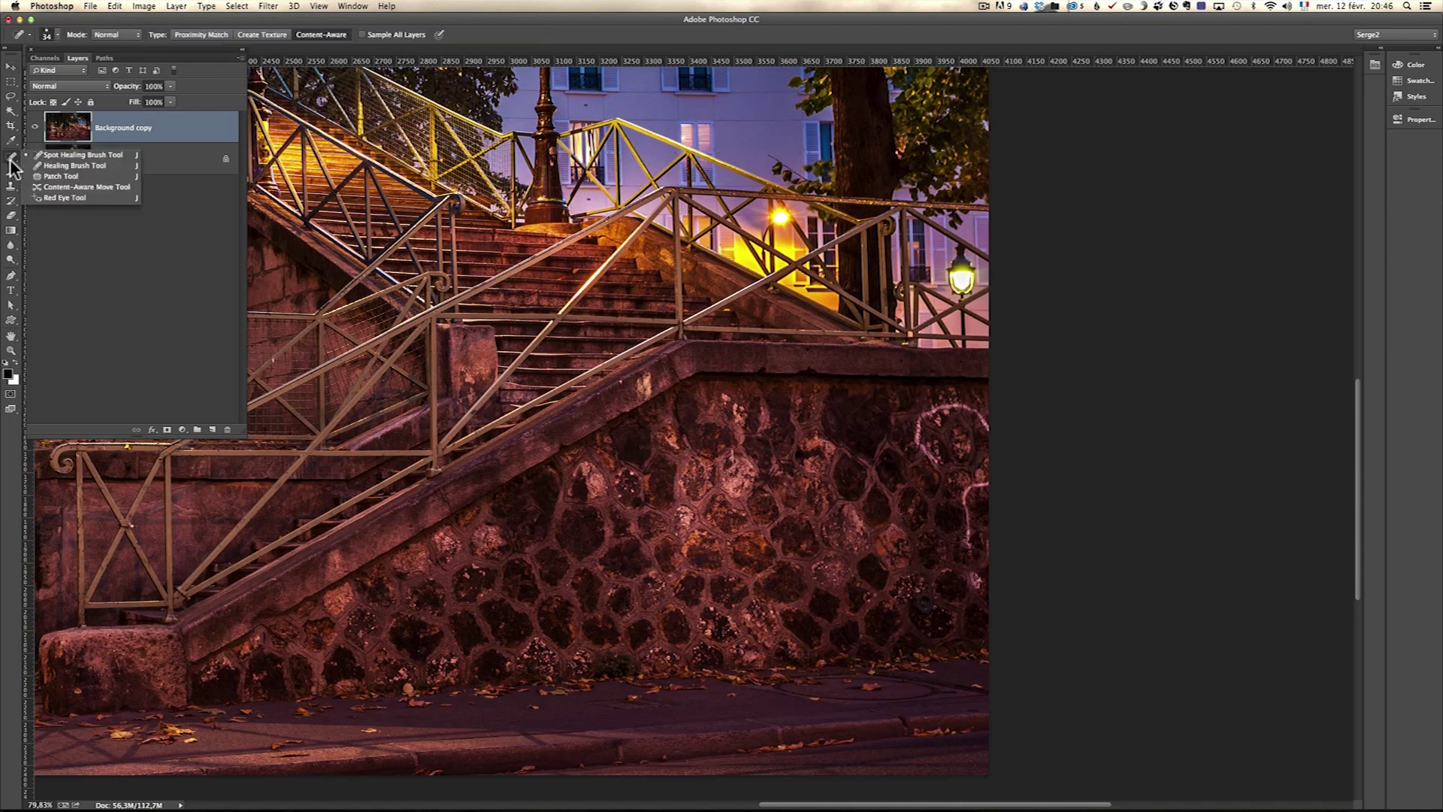
{"action": "left_click", "coordinate": [261, 246]}
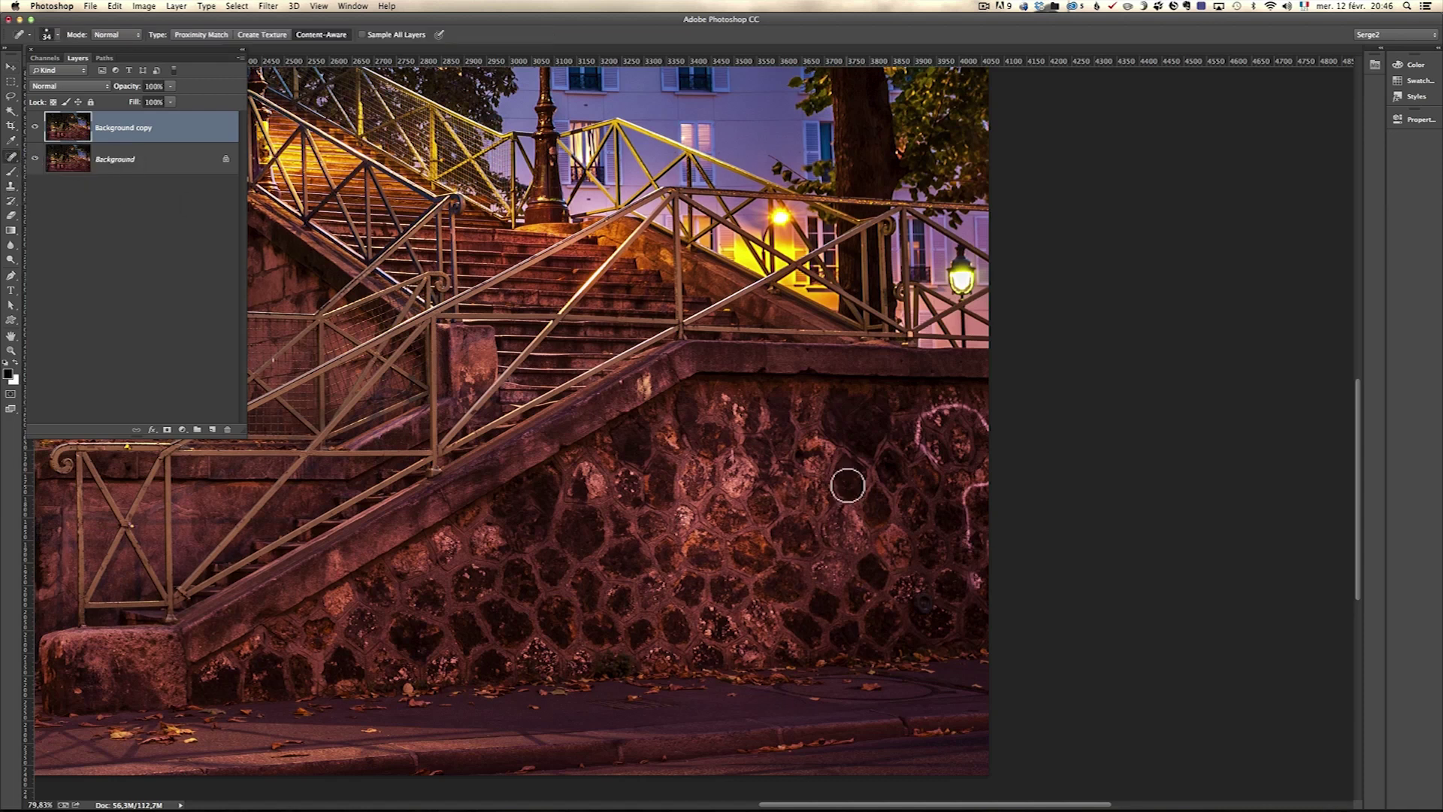
{"action": "mouse_move", "coordinate": [937, 462]}
{"action": "left_mouse_down"}
{"action": "mouse_move", "coordinate": [922, 428]}
{"action": "mouse_move", "coordinate": [933, 453]}
{"action": "mouse_move", "coordinate": [923, 422]}
{"action": "mouse_move", "coordinate": [937, 416]}
{"action": "mouse_move", "coordinate": [922, 414]}
{"action": "mouse_move", "coordinate": [948, 405]}
{"action": "mouse_move", "coordinate": [941, 427]}
{"action": "mouse_move", "coordinate": [978, 418]}
{"action": "left_mouse_up"}
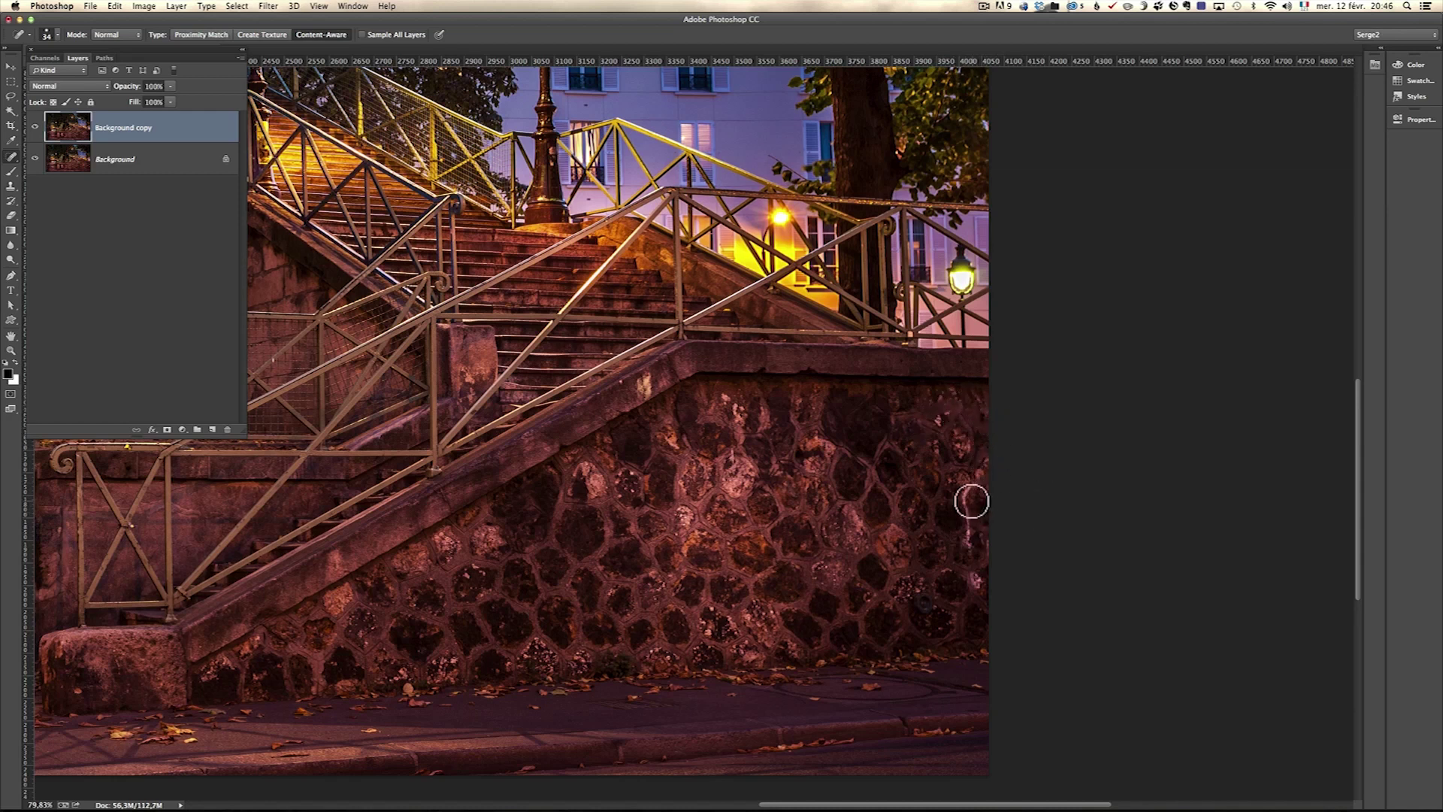
{"action": "mouse_move", "coordinate": [968, 490]}
{"action": "left_mouse_down"}
{"action": "mouse_move", "coordinate": [976, 532]}
{"action": "mouse_move", "coordinate": [961, 493]}
{"action": "left_mouse_up"}
{"action": "left_click_drag", "start_coordinate": [971, 549], "coordinate": [973, 577]}
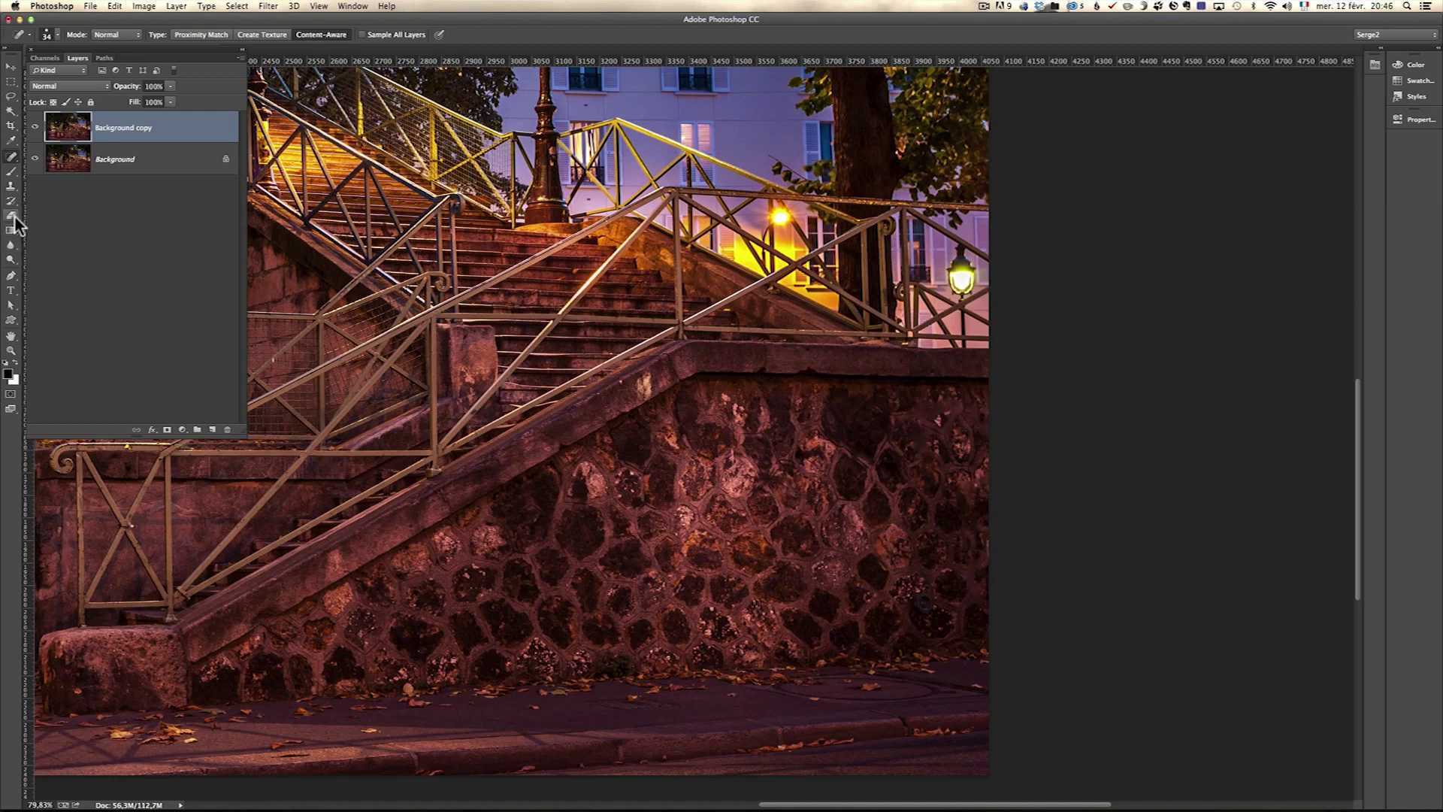
- Switch to the Clone Stamp, shrink the brush from 167 to 130 px, and sample the stone wall
{"action": "left_click", "coordinate": [11, 186]}
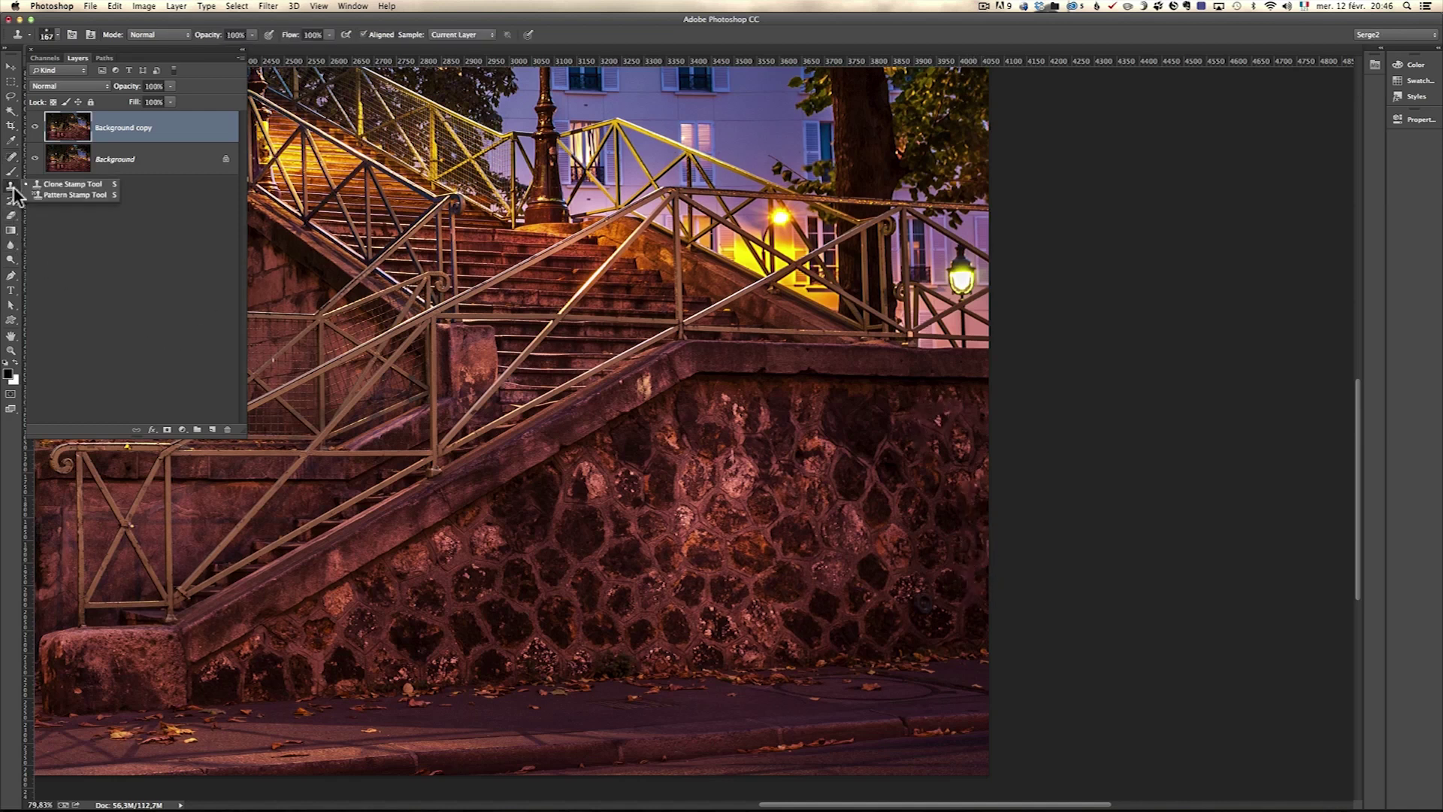
{"action": "left_click", "coordinate": [60, 184]}
{"action": "left_click_drag", "start_coordinate": [908, 451], "coordinate": [932, 471]}
{"action": "left_click", "coordinate": [957, 467], "text": "alt"}
{"action": "left_click_drag", "start_coordinate": [934, 409], "coordinate": [960, 406]}
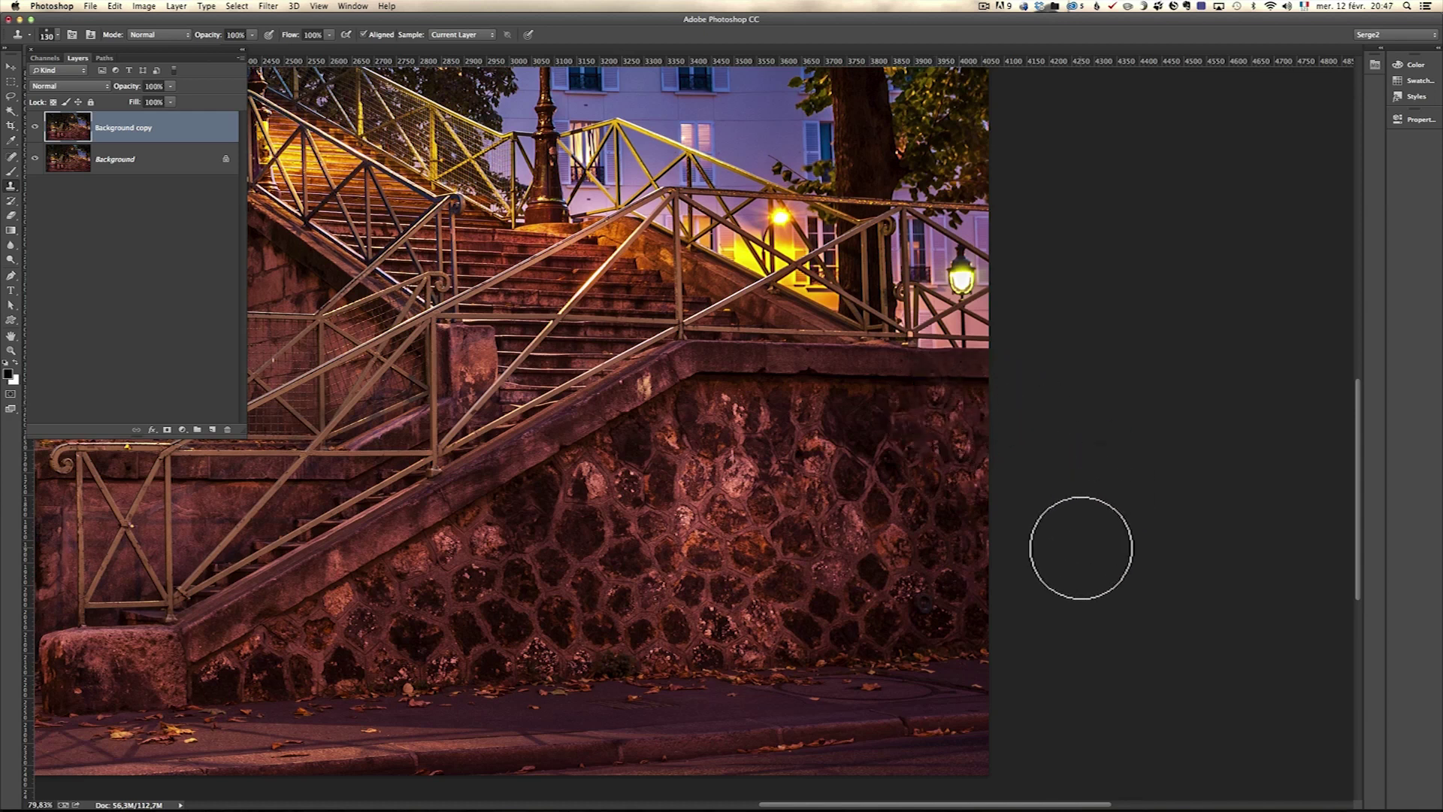
{"action": "left_click", "coordinate": [942, 488], "text": "alt"}
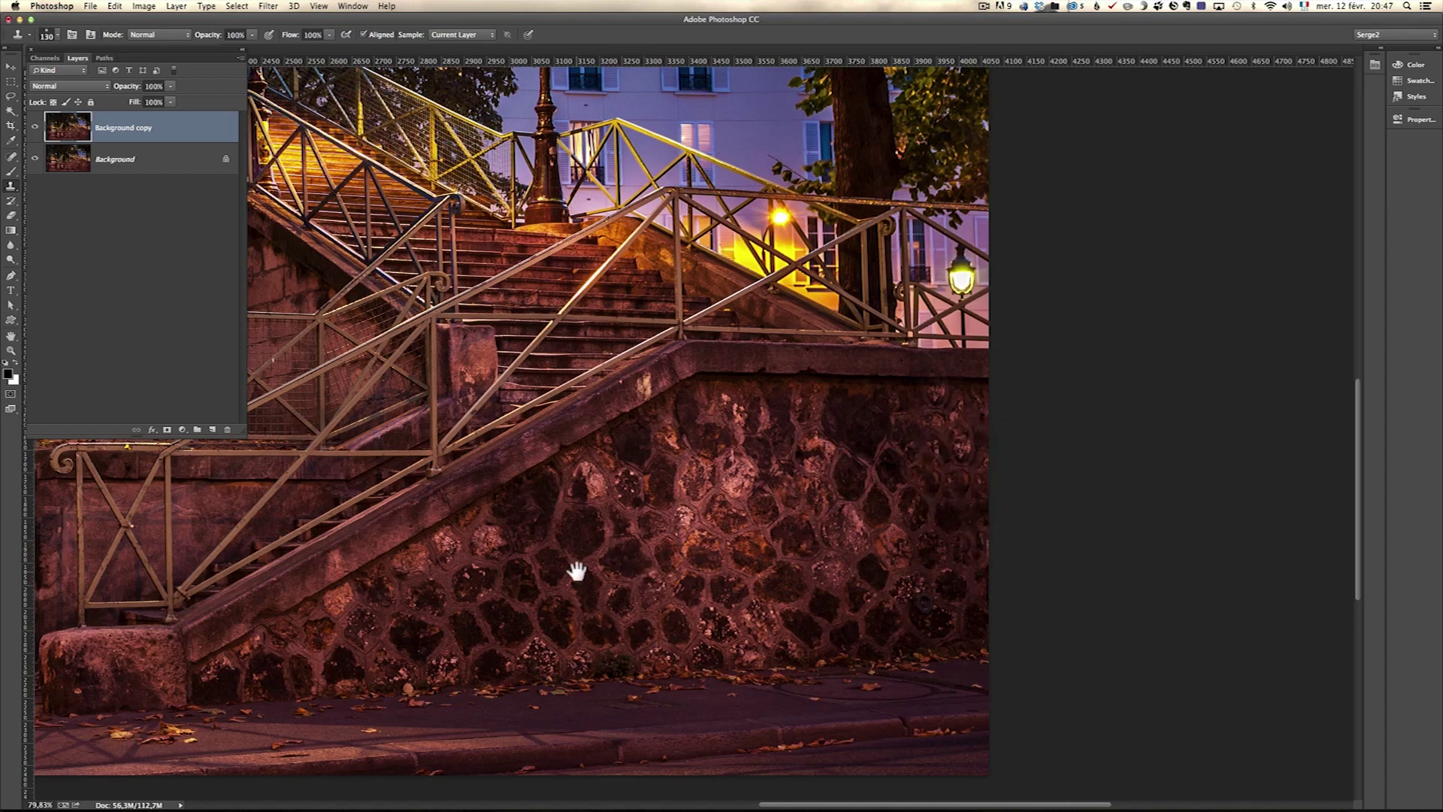
- Compare the retouched copy layer with the original, then pan to the trash bin and electrical box
{"action": "left_click_drag", "start_coordinate": [583, 571], "coordinate": [722, 564]}
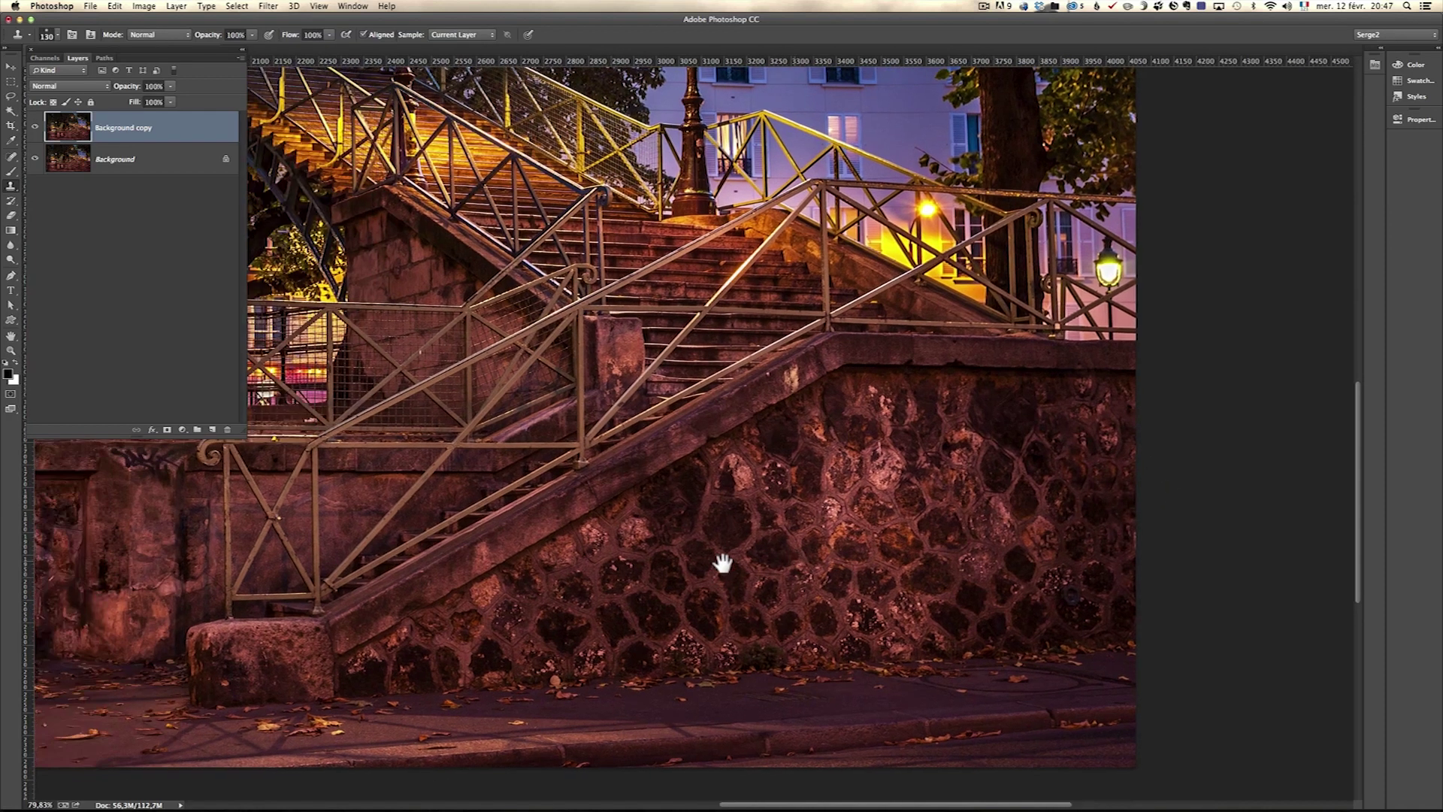
{"action": "left_click", "coordinate": [36, 128]}
{"action": "left_click", "coordinate": [36, 127]}
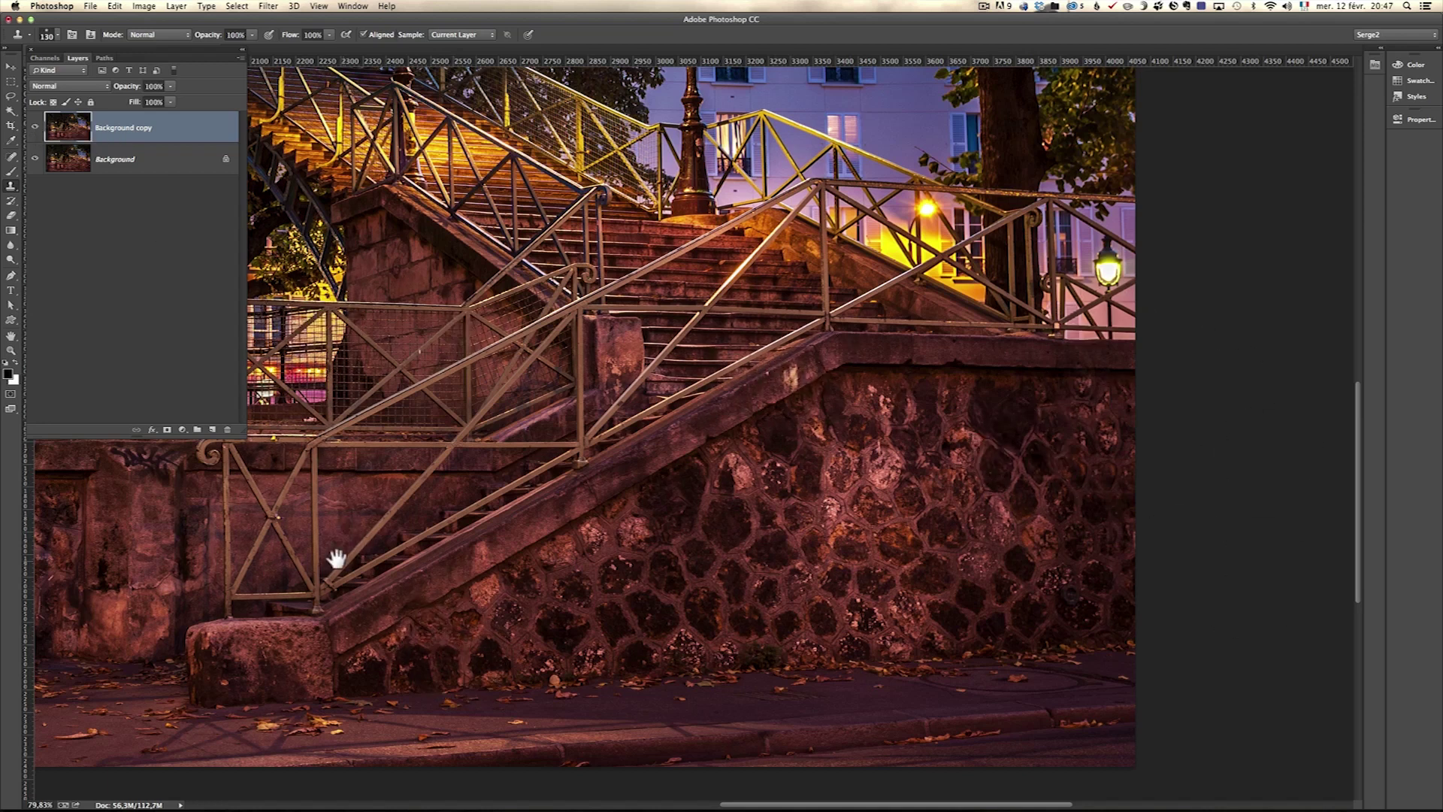
{"action": "left_click_drag", "start_coordinate": [312, 541], "coordinate": [950, 542]}
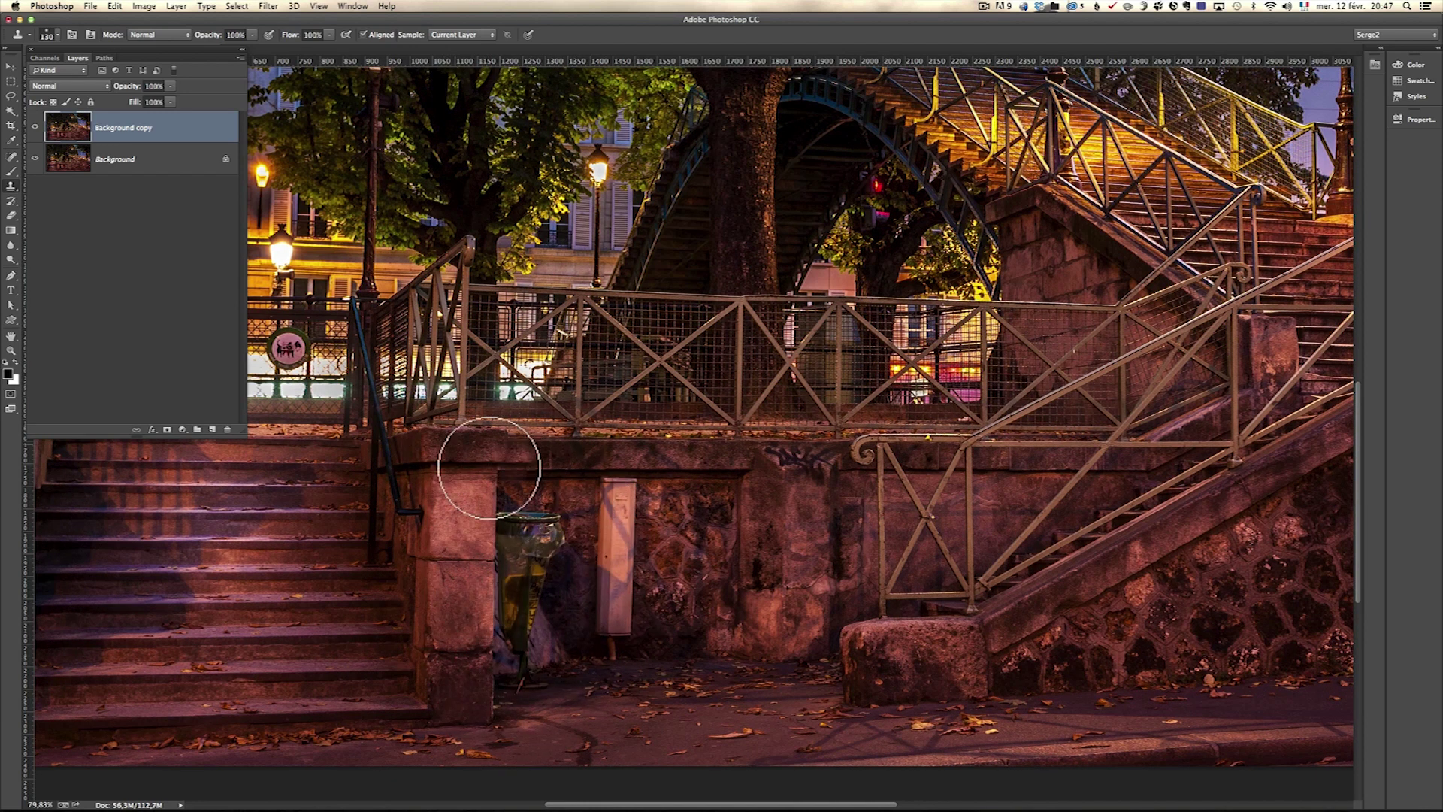
- Clone stone texture sampled above the white electrical box over it, then zoom to 100% on the patch
{"action": "left_click_drag", "start_coordinate": [620, 515], "coordinate": [620, 594]}
{"action": "key", "text": "super+z"}
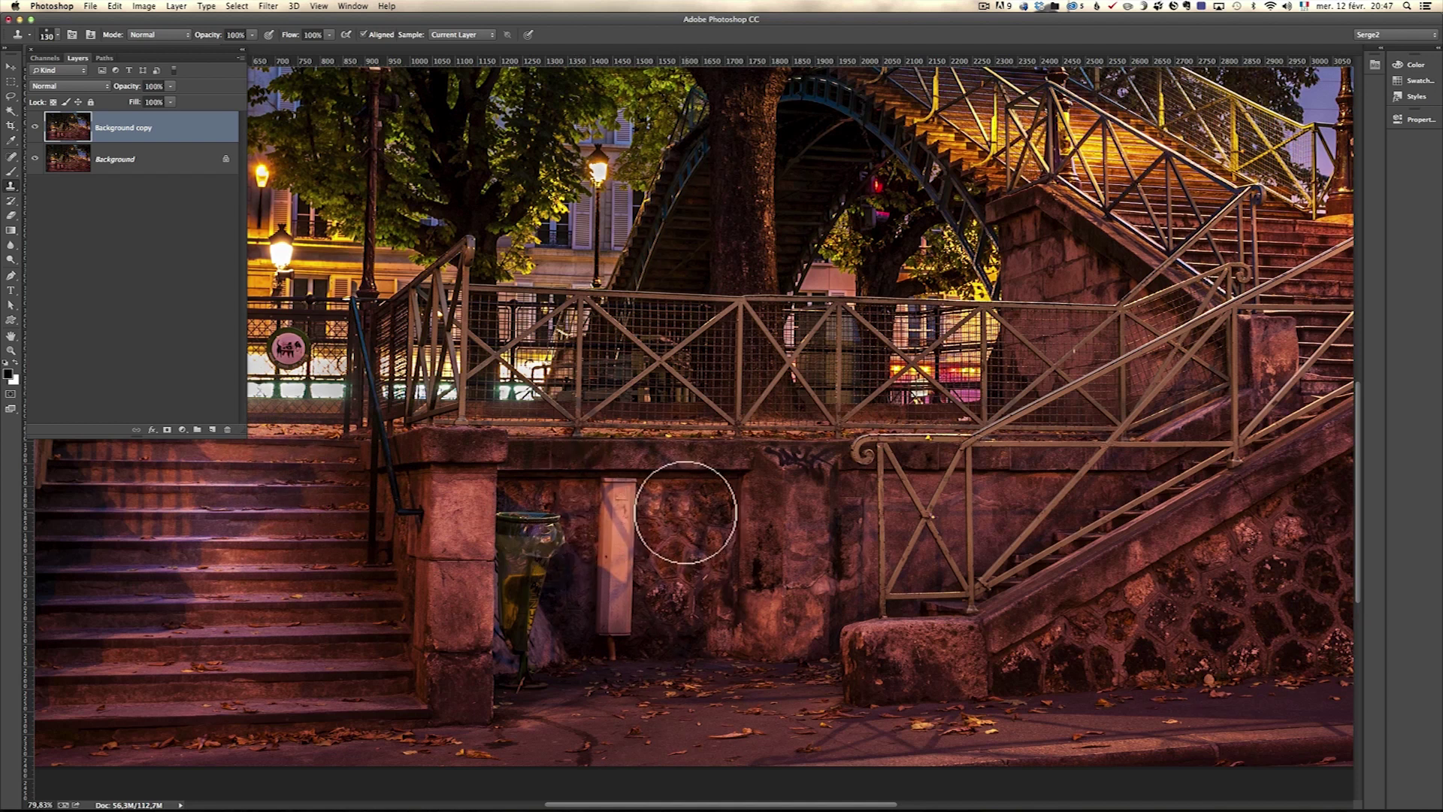
{"action": "left_click", "coordinate": [660, 481], "text": "alt"}
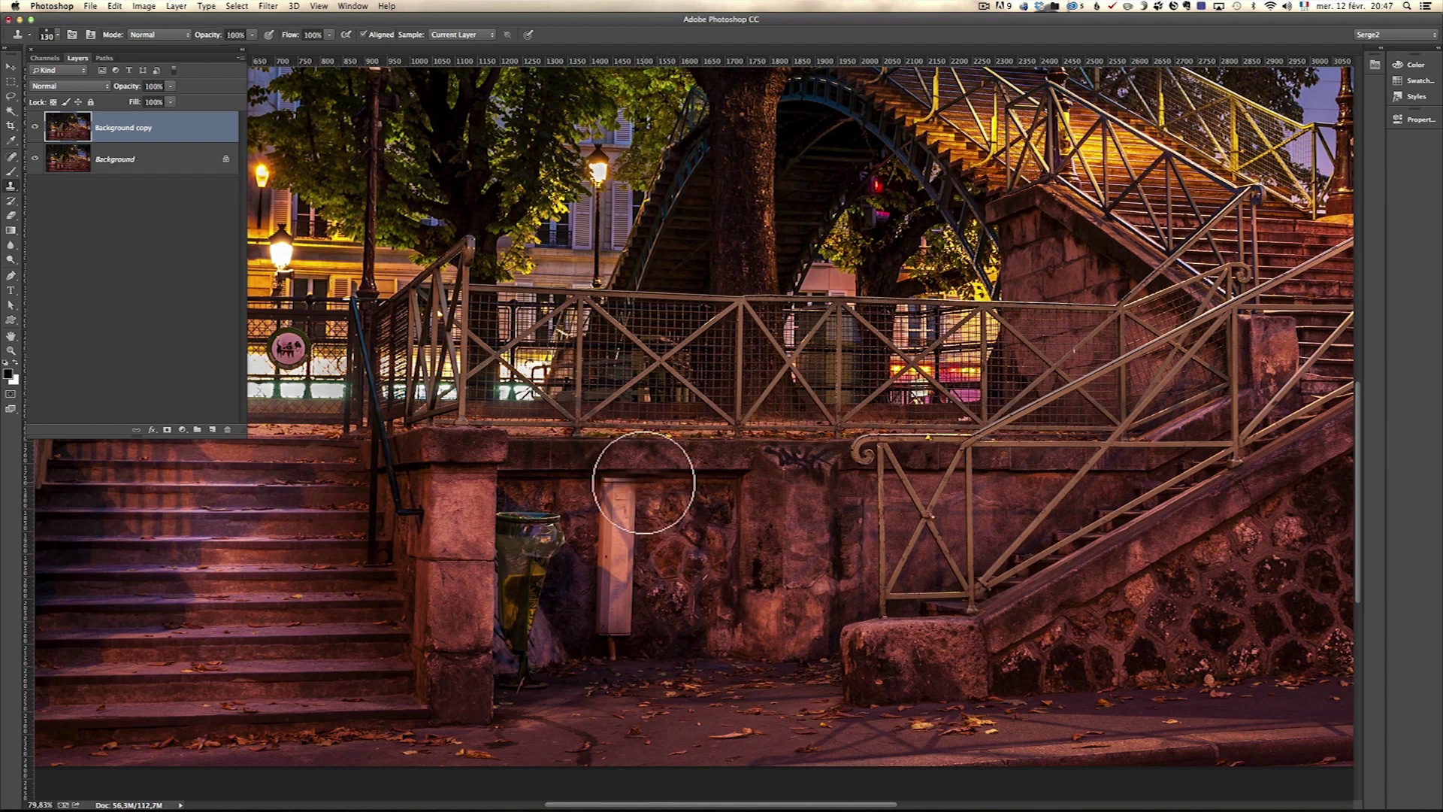
{"action": "left_click", "coordinate": [641, 475], "text": "alt"}
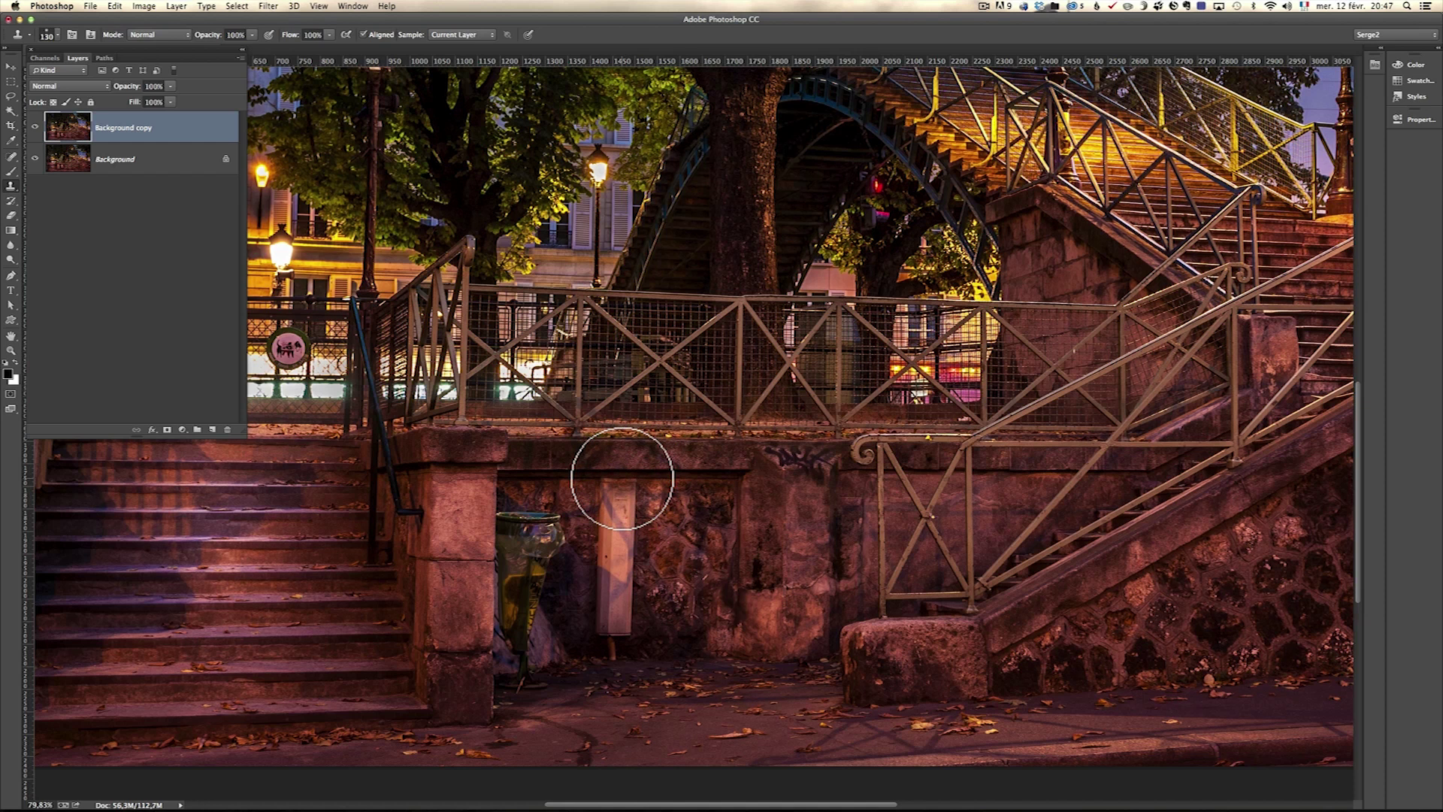
{"action": "mouse_move", "coordinate": [622, 478]}
{"action": "left_mouse_down"}
{"action": "mouse_move", "coordinate": [627, 644]}
{"action": "mouse_move", "coordinate": [596, 482]}
{"action": "mouse_move", "coordinate": [599, 619]}
{"action": "mouse_move", "coordinate": [616, 647]}
{"action": "left_mouse_up"}
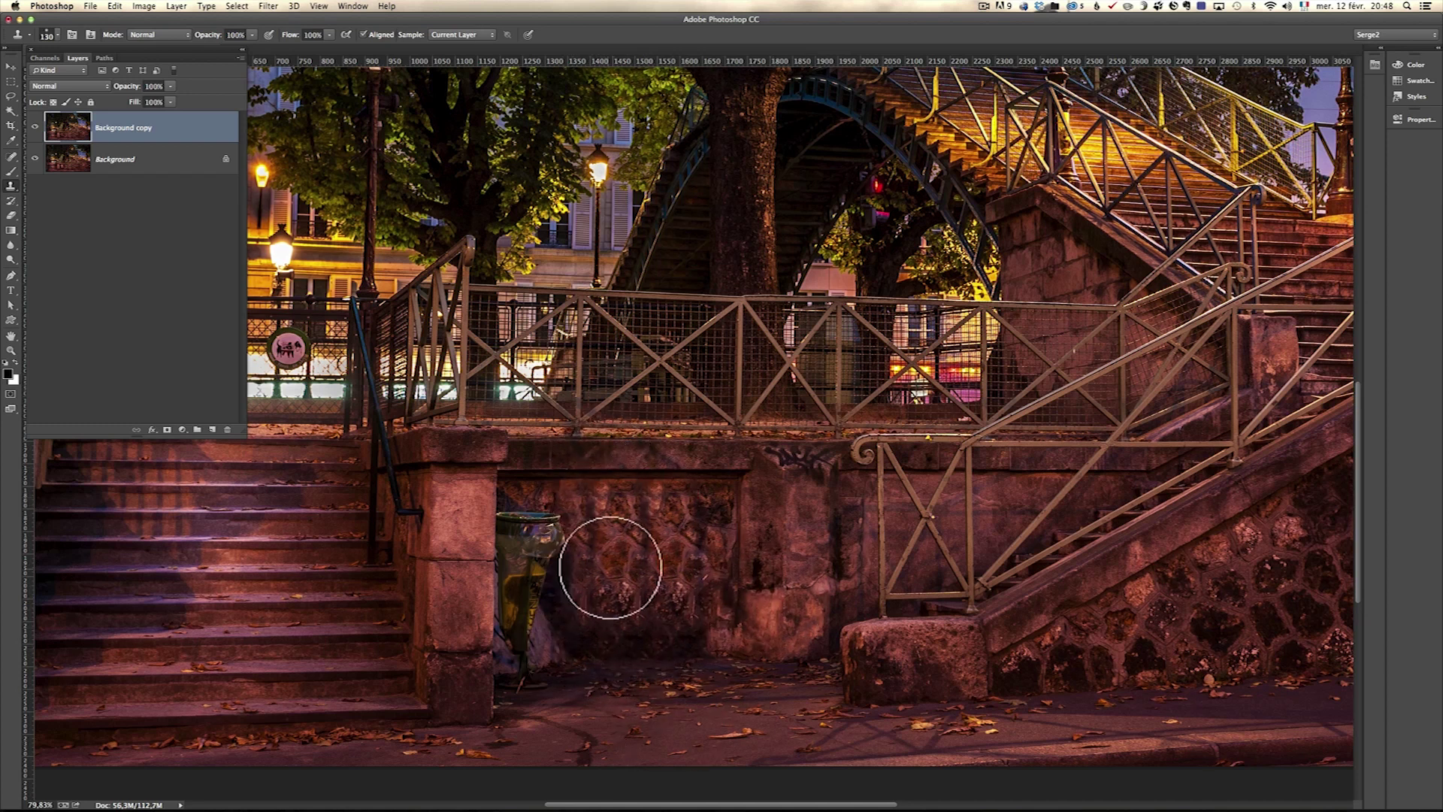
{"action": "left_click_drag", "start_coordinate": [681, 556], "coordinate": [715, 548]}
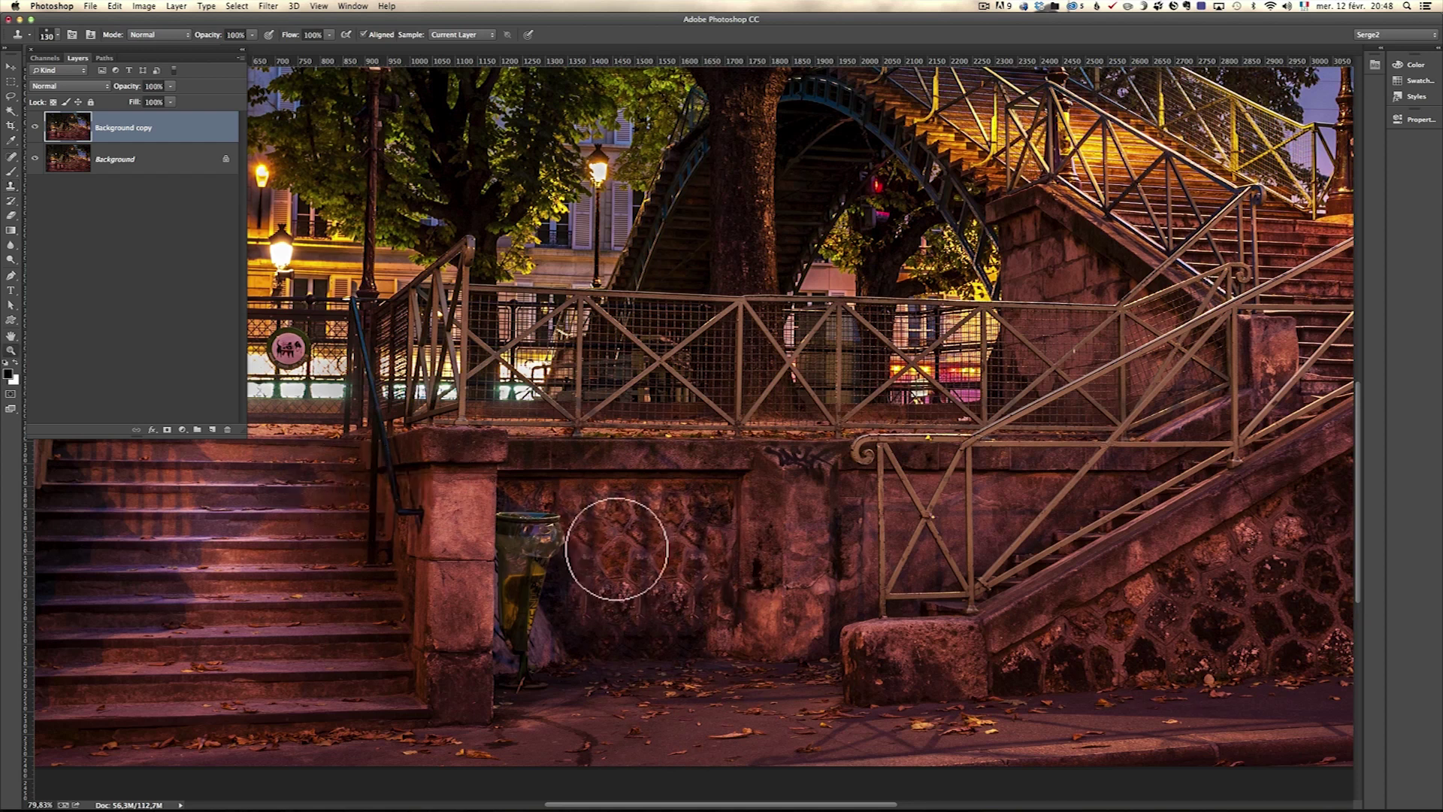
{"action": "key", "text": "z"}
{"action": "left_click", "coordinate": [607, 541]}
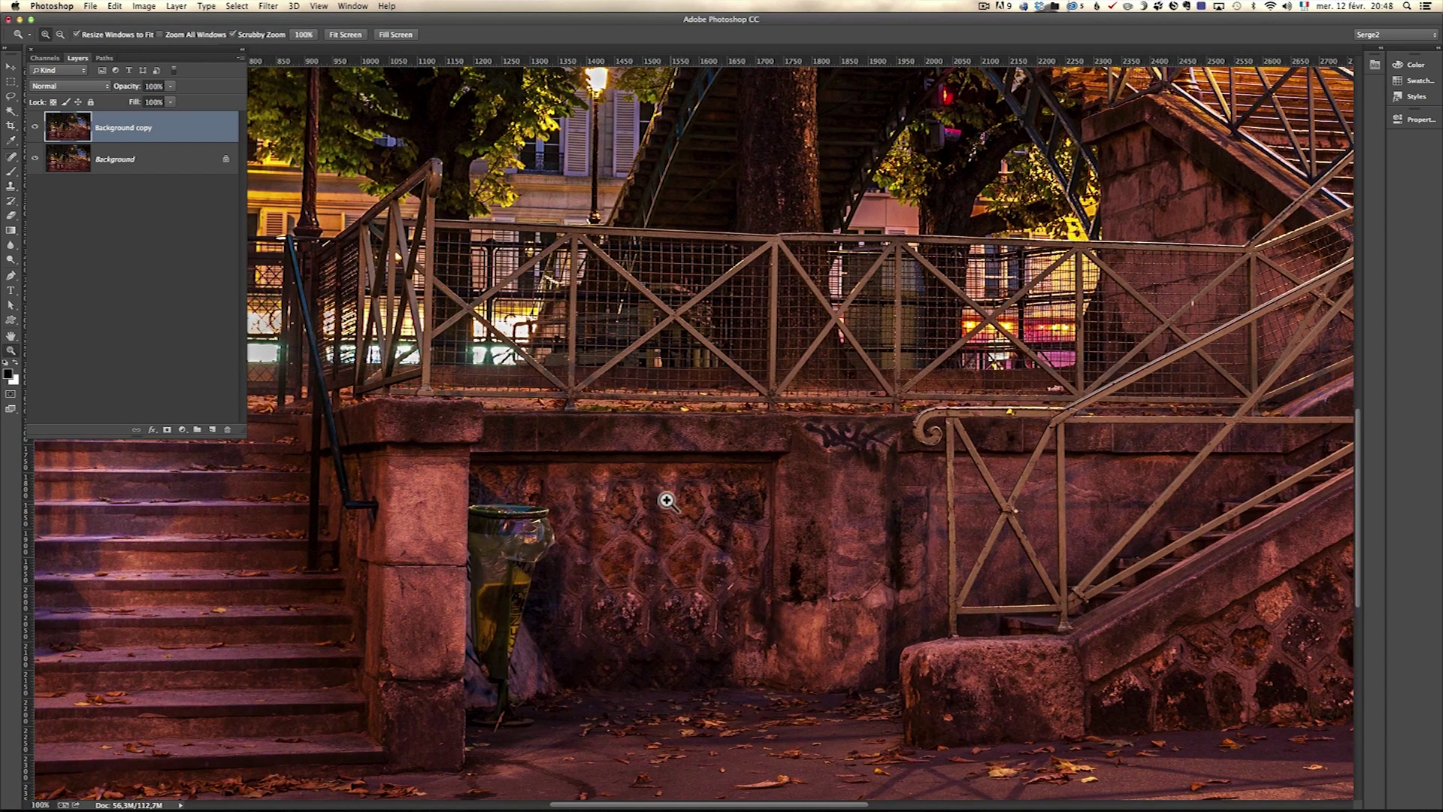
- Zoom to 200%, shrink the Clone Stamp to 45 px, and repaint a stone patch on the lower wall
{"action": "left_click", "coordinate": [614, 597]}
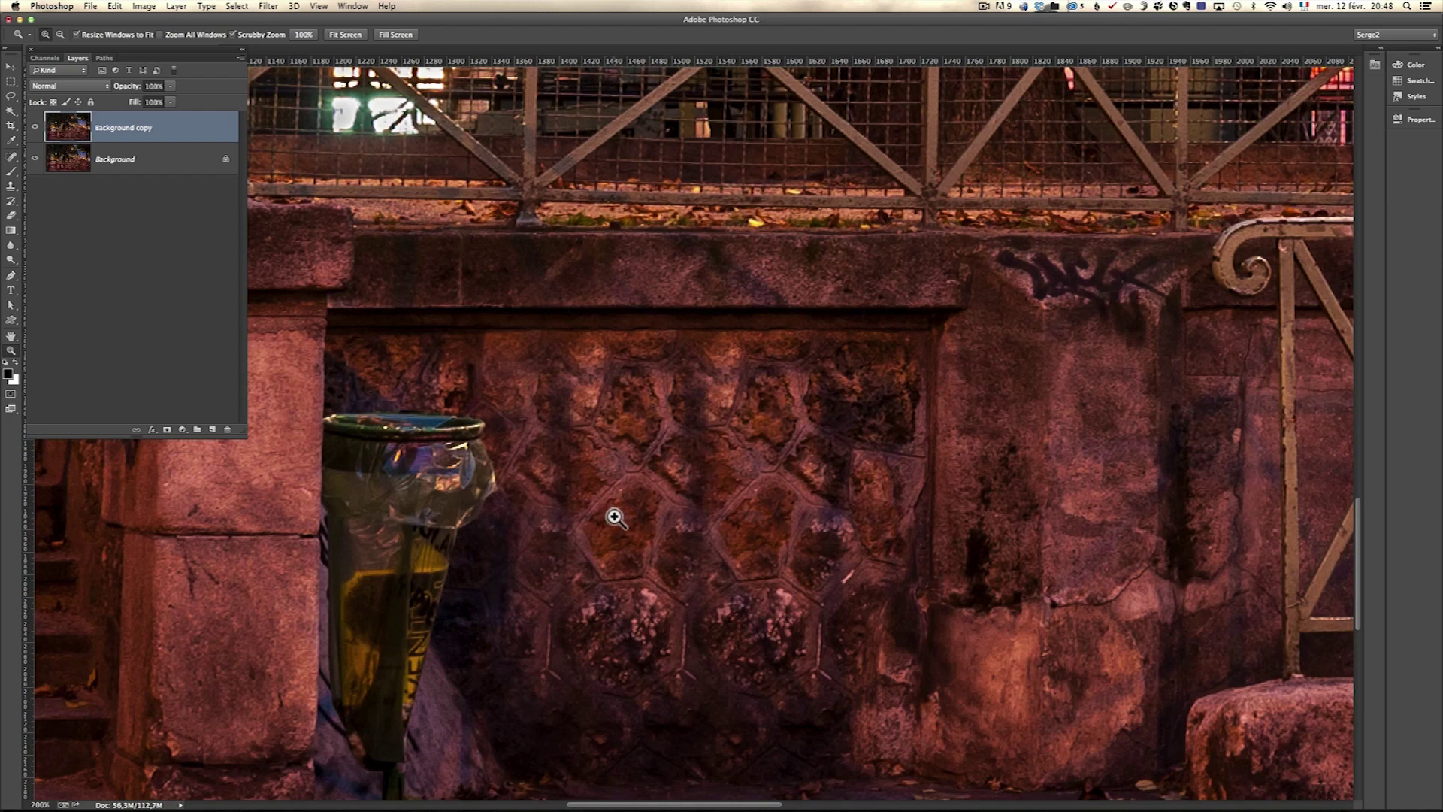
{"action": "key", "text": "s"}
{"action": "left_click_drag", "start_coordinate": [615, 519], "coordinate": [579, 526]}
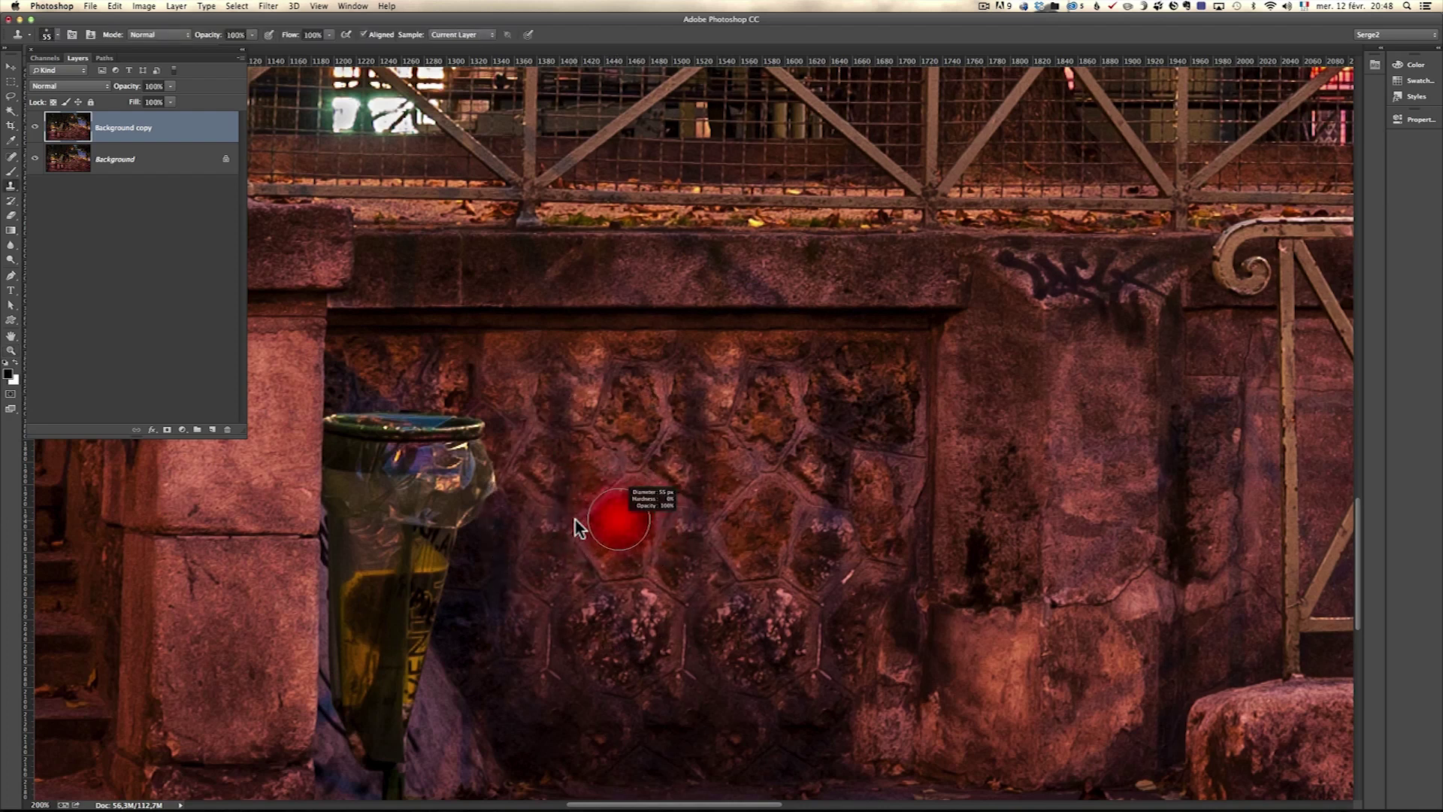
{"action": "mouse_move", "coordinate": [575, 518]}
{"action": "left_mouse_down"}
{"action": "mouse_move", "coordinate": [597, 521]}
{"action": "mouse_move", "coordinate": [570, 522]}
{"action": "left_mouse_up"}
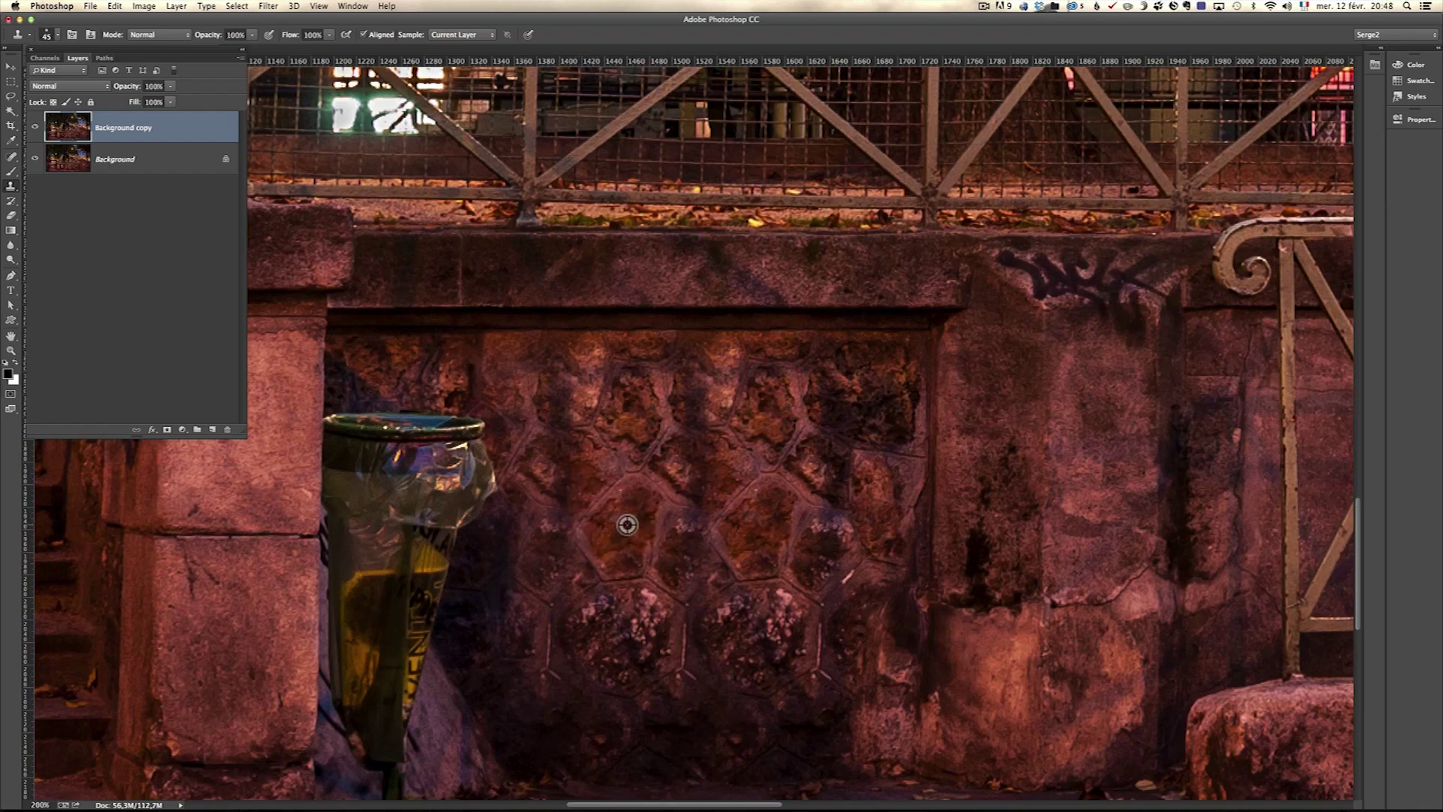
{"action": "left_click", "coordinate": [607, 515], "text": "alt"}
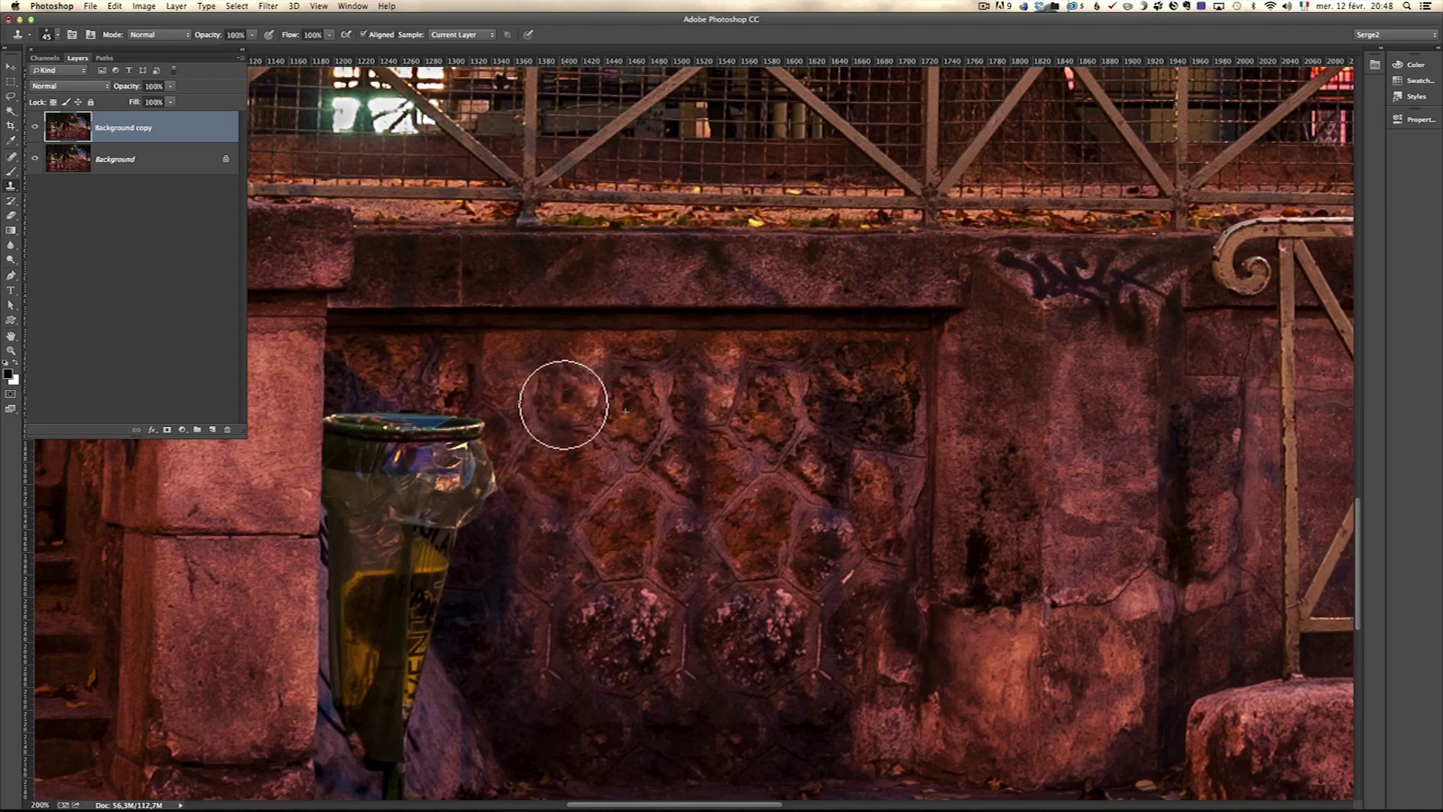
{"action": "scroll", "coordinate": [644, 612], "scroll_direction": "down", "scroll_amount": 1}
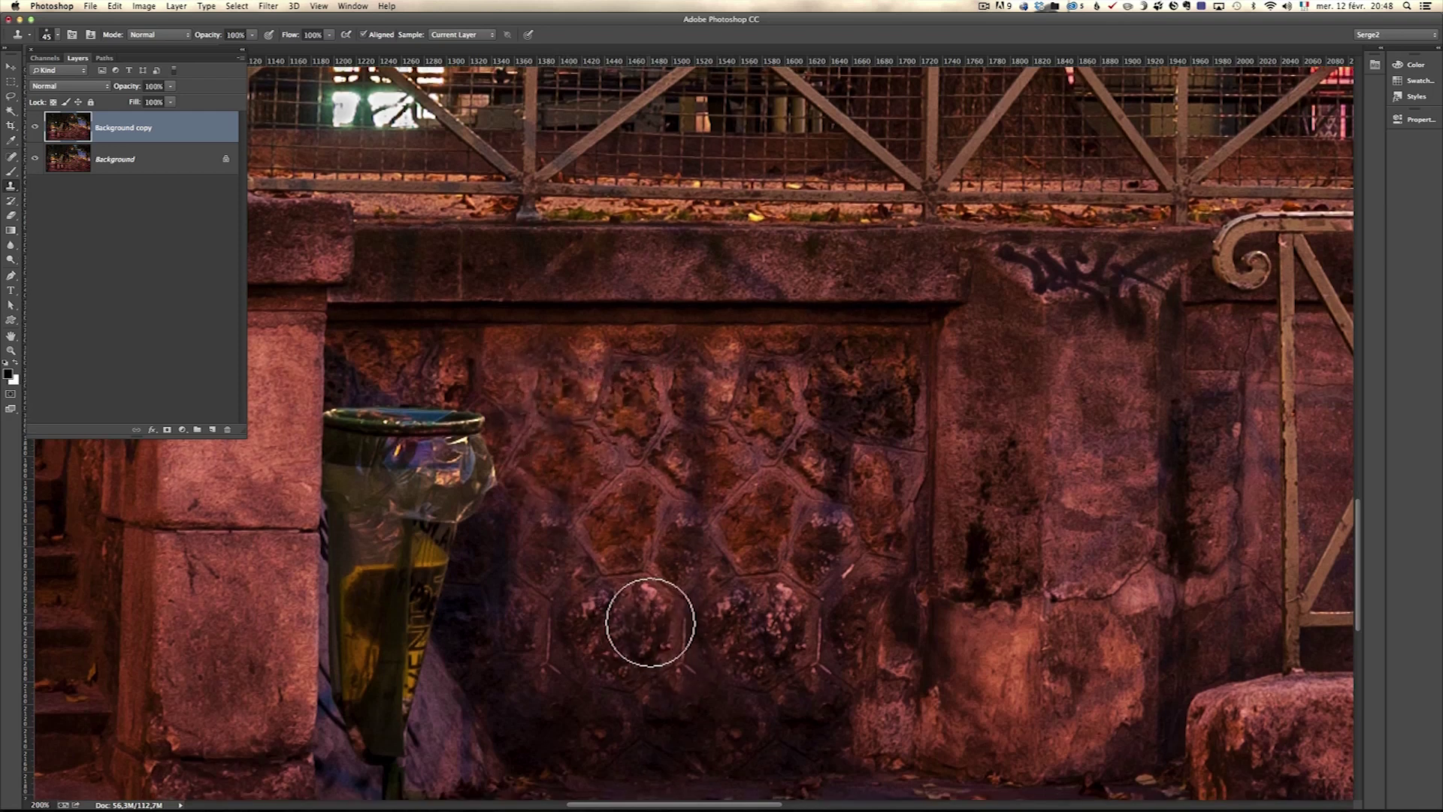
{"action": "left_click", "coordinate": [863, 632], "text": "alt"}
{"action": "mouse_move", "coordinate": [644, 656]}
{"action": "left_mouse_down"}
{"action": "mouse_move", "coordinate": [618, 638]}
{"action": "mouse_move", "coordinate": [646, 620]}
{"action": "left_mouse_up"}
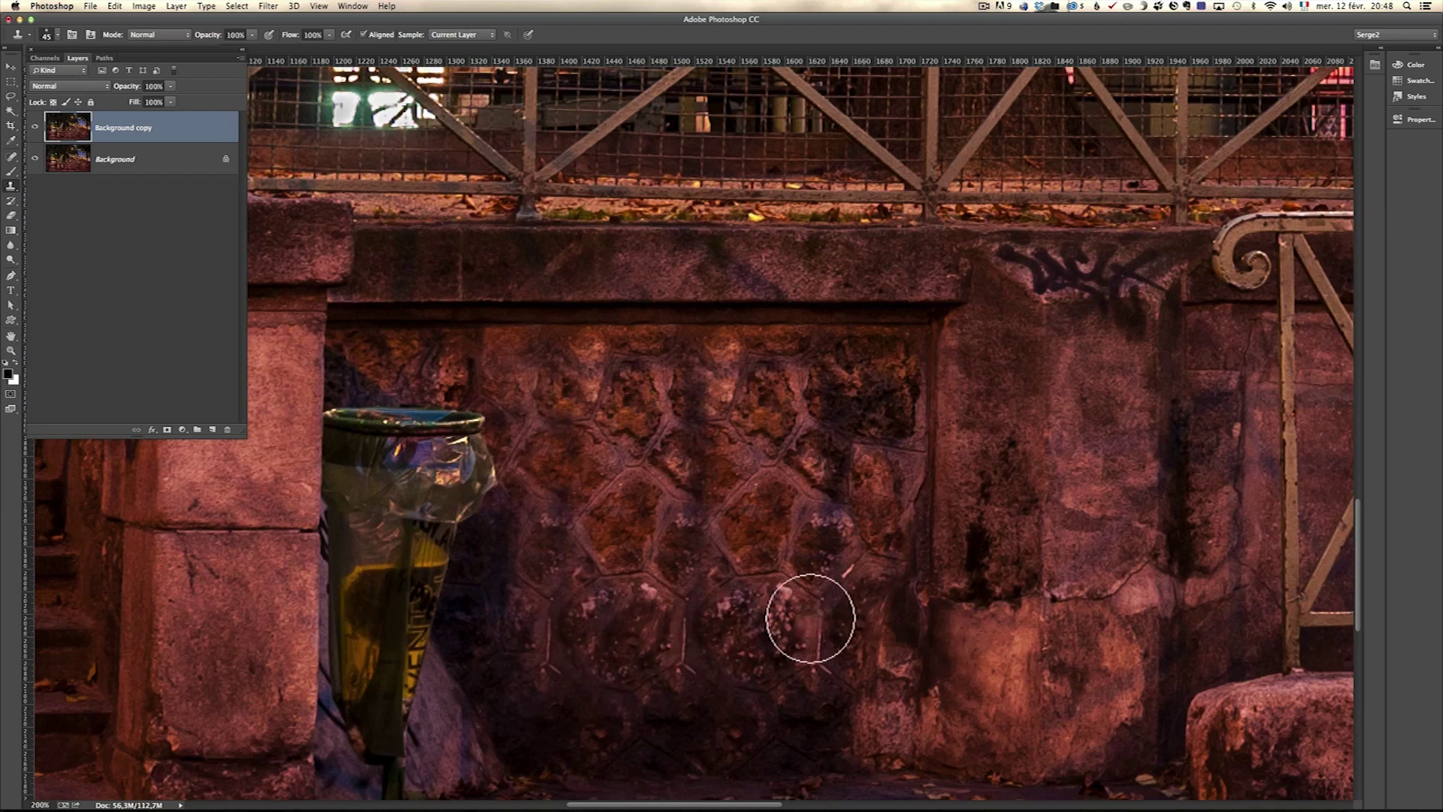
- Enlarge the clone brush to 130 px and resample the wall, undoing the stroke over the trash can
{"action": "left_click_drag", "start_coordinate": [709, 683], "coordinate": [748, 537]}
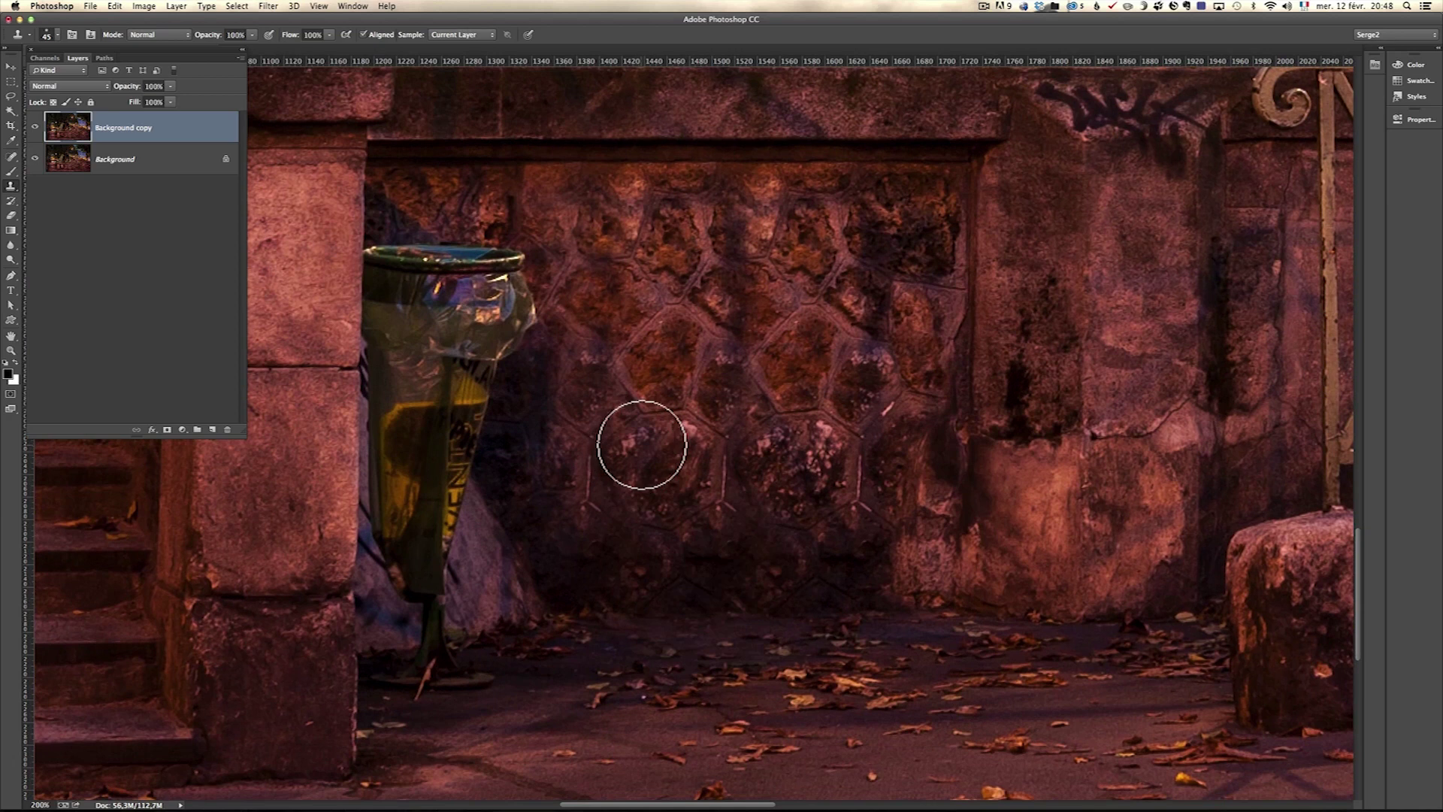
{"action": "left_click_drag", "start_coordinate": [644, 442], "coordinate": [746, 578]}
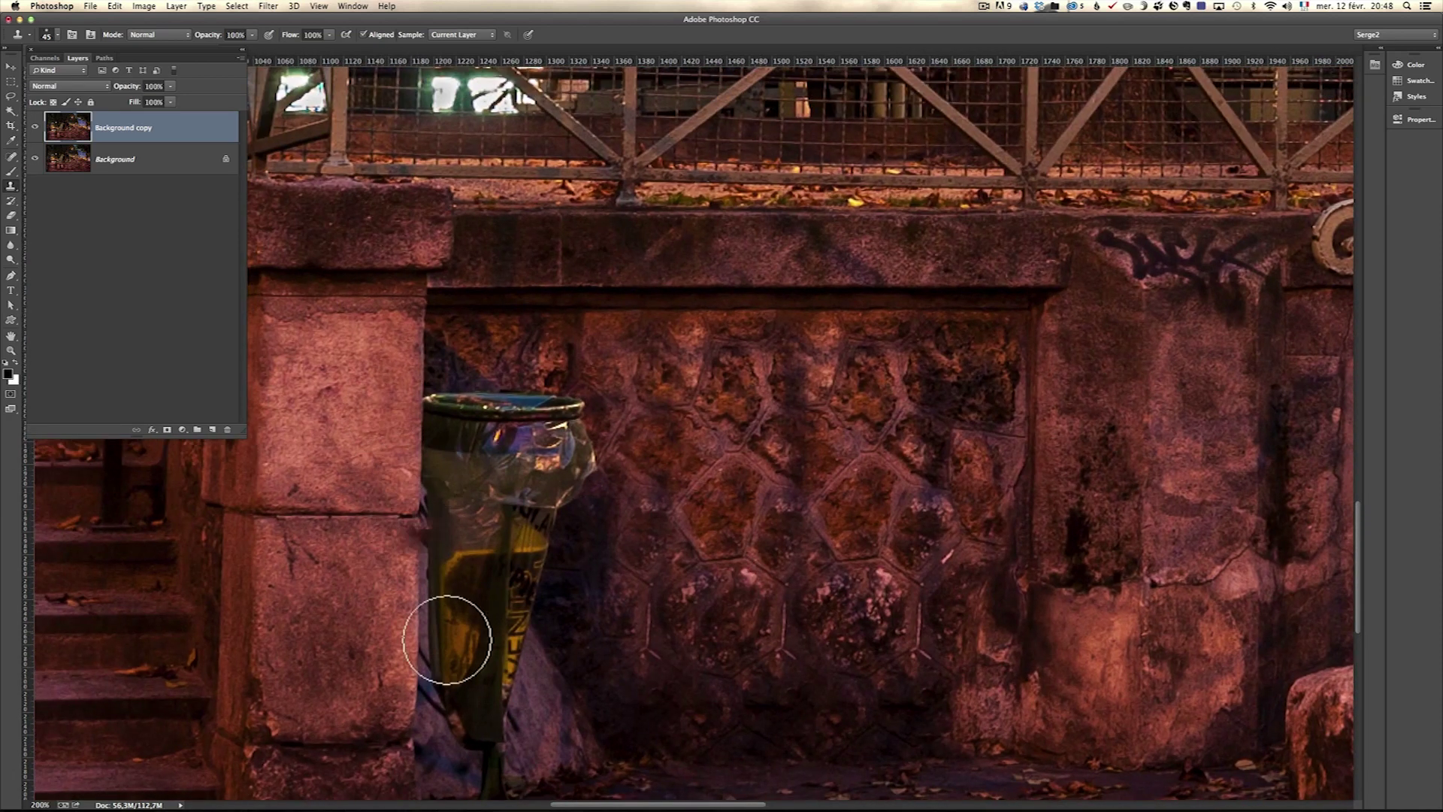
{"action": "left_click_drag", "start_coordinate": [682, 444], "coordinate": [760, 466]}
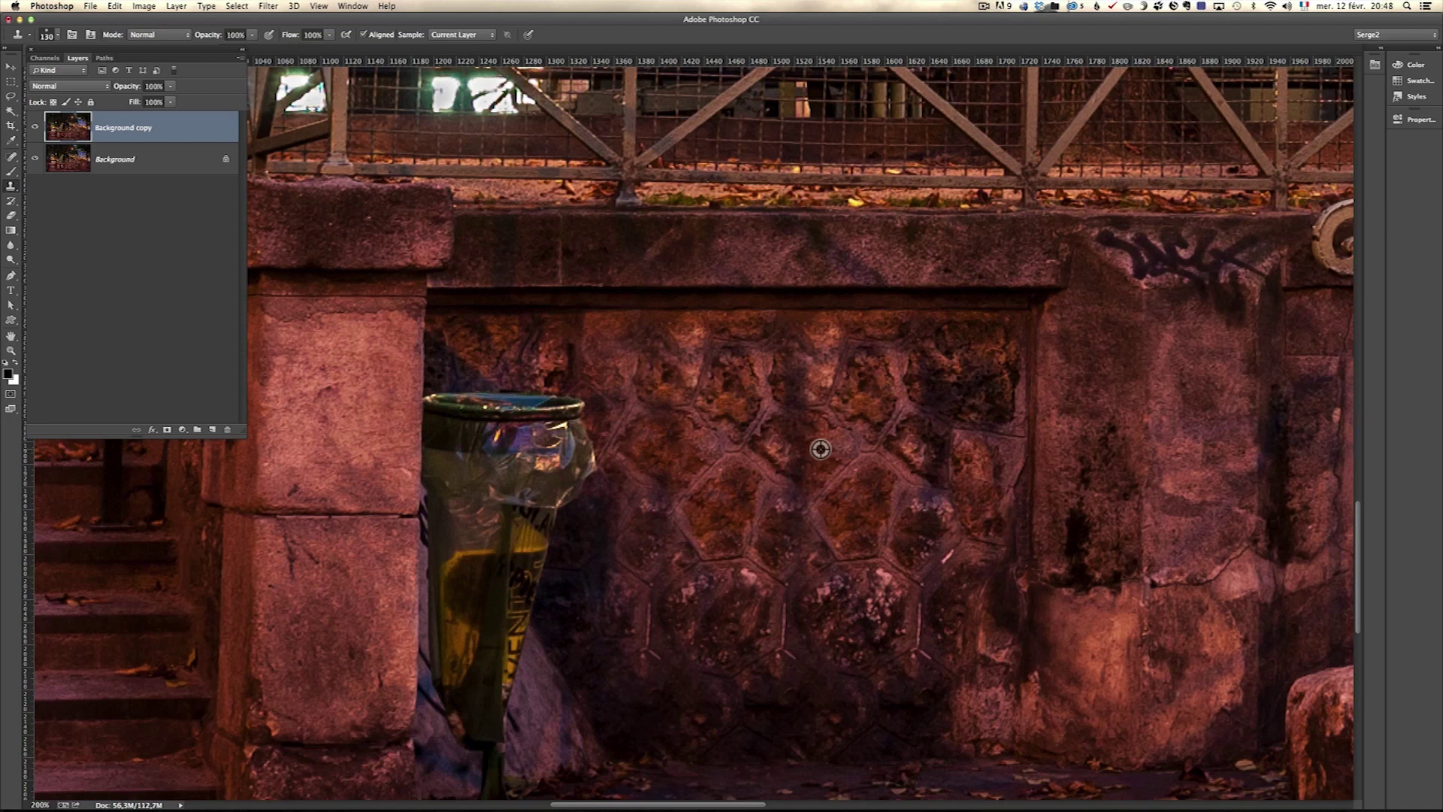
{"action": "left_click", "coordinate": [821, 449], "text": "alt"}
{"action": "mouse_move", "coordinate": [483, 421]}
{"action": "left_mouse_down"}
{"action": "mouse_move", "coordinate": [444, 439]}
{"action": "mouse_move", "coordinate": [457, 451]}
{"action": "mouse_move", "coordinate": [445, 562]}
{"action": "left_mouse_up"}
{"action": "key", "text": "super+z"}
- Clone wall texture near the trash can, undo the strokes on the pillar, and zoom out to 100%
{"action": "mouse_move", "coordinate": [386, 516]}
{"action": "left_mouse_down"}
{"action": "mouse_move", "coordinate": [430, 352]}
{"action": "mouse_move", "coordinate": [450, 467]}
{"action": "mouse_move", "coordinate": [450, 450]}
{"action": "mouse_move", "coordinate": [417, 456]}
{"action": "mouse_move", "coordinate": [580, 464]}
{"action": "left_mouse_up"}
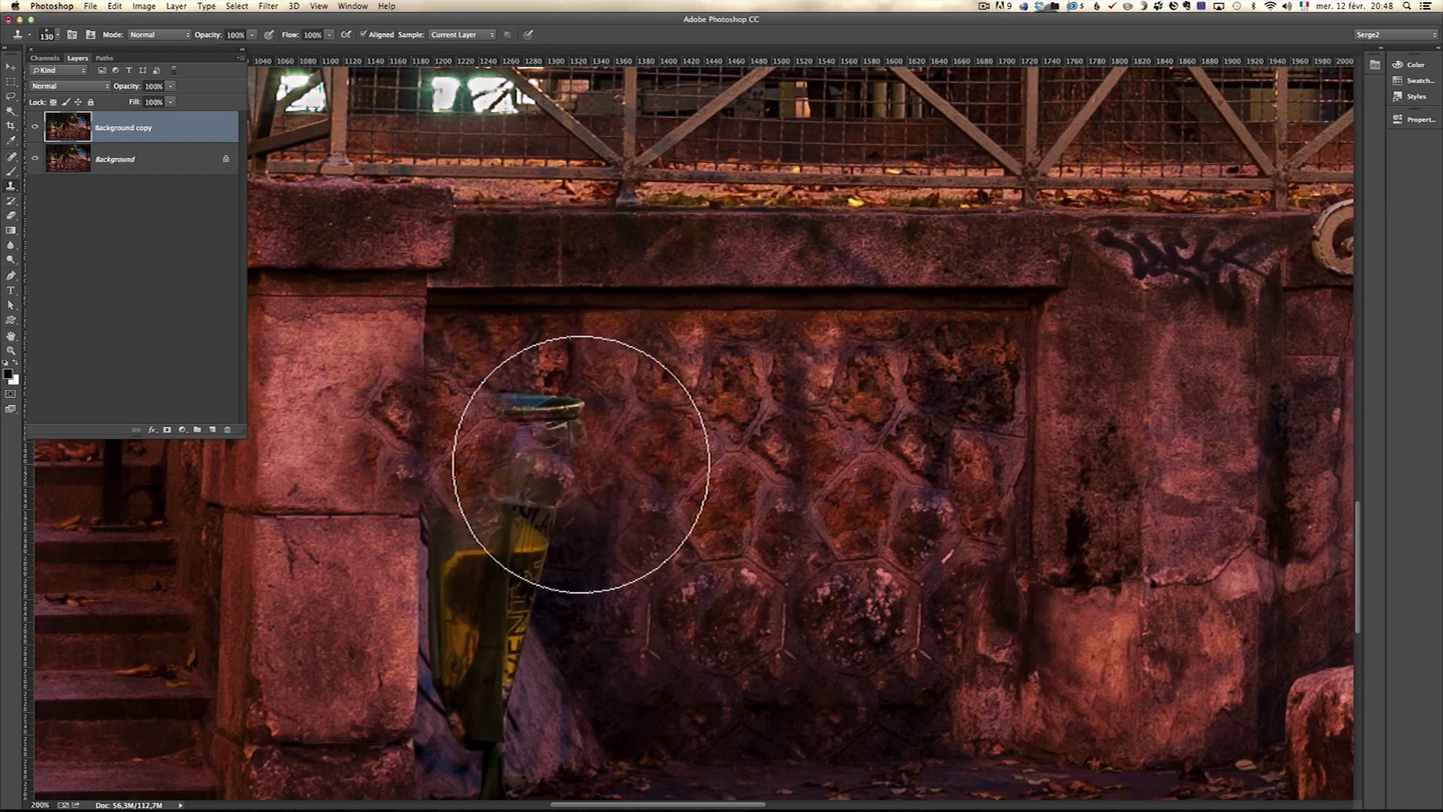
{"action": "key", "text": "super+alt+z"}
{"action": "key", "text": "super+alt+z"}
{"action": "key", "text": "shift+super+z"}
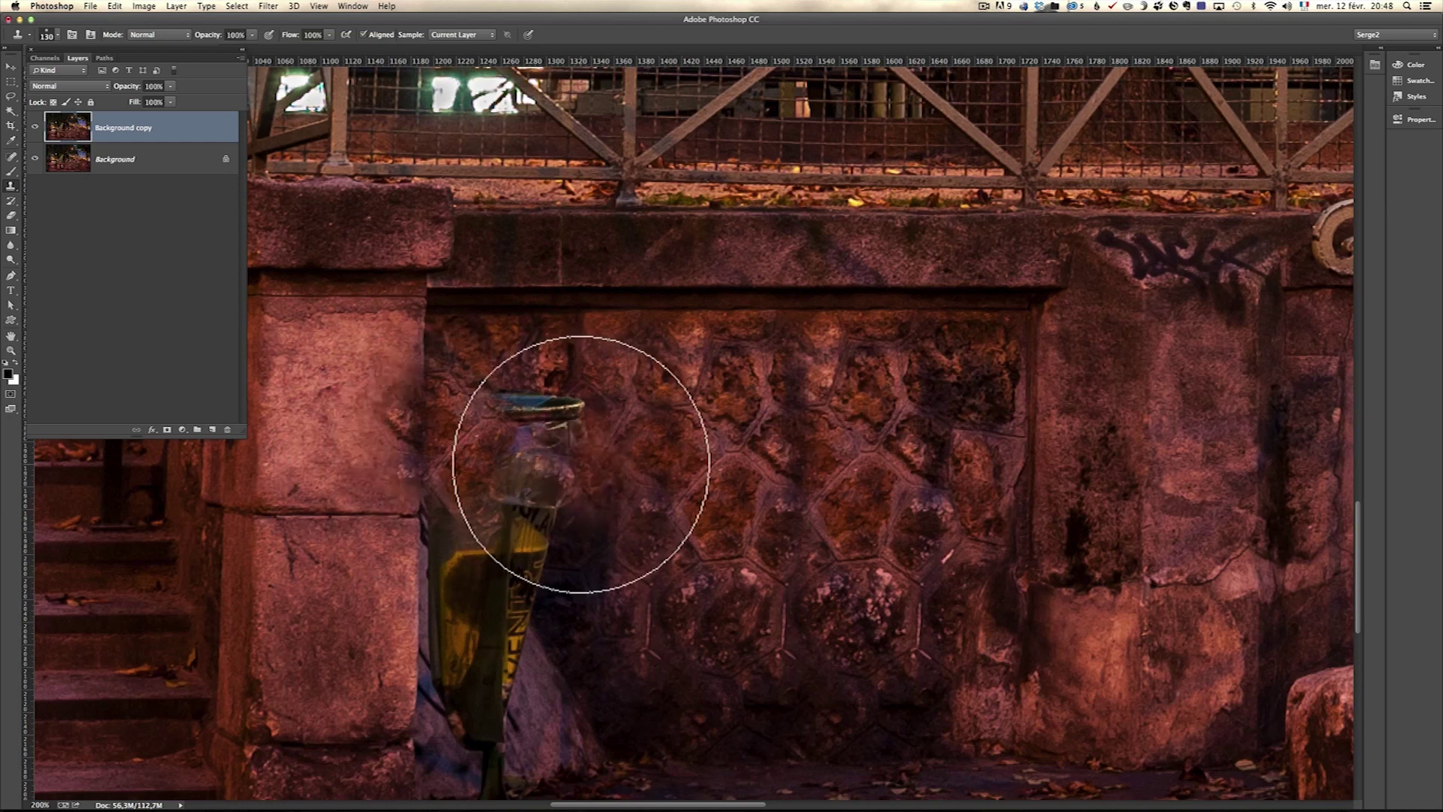
{"action": "key", "text": "super+alt+z"}
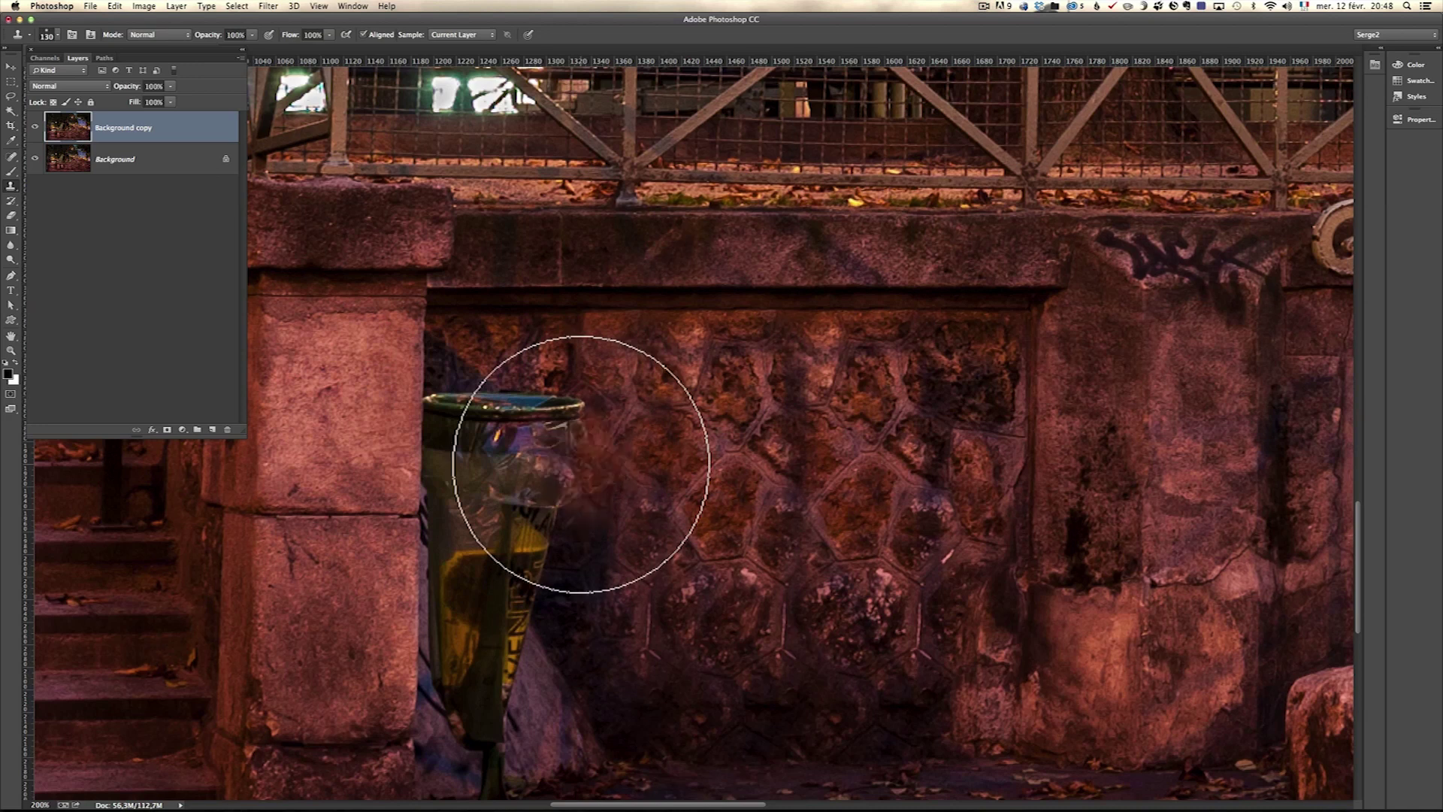
{"action": "key", "text": "z"}
{"action": "left_click", "coordinate": [601, 496], "text": "alt"}
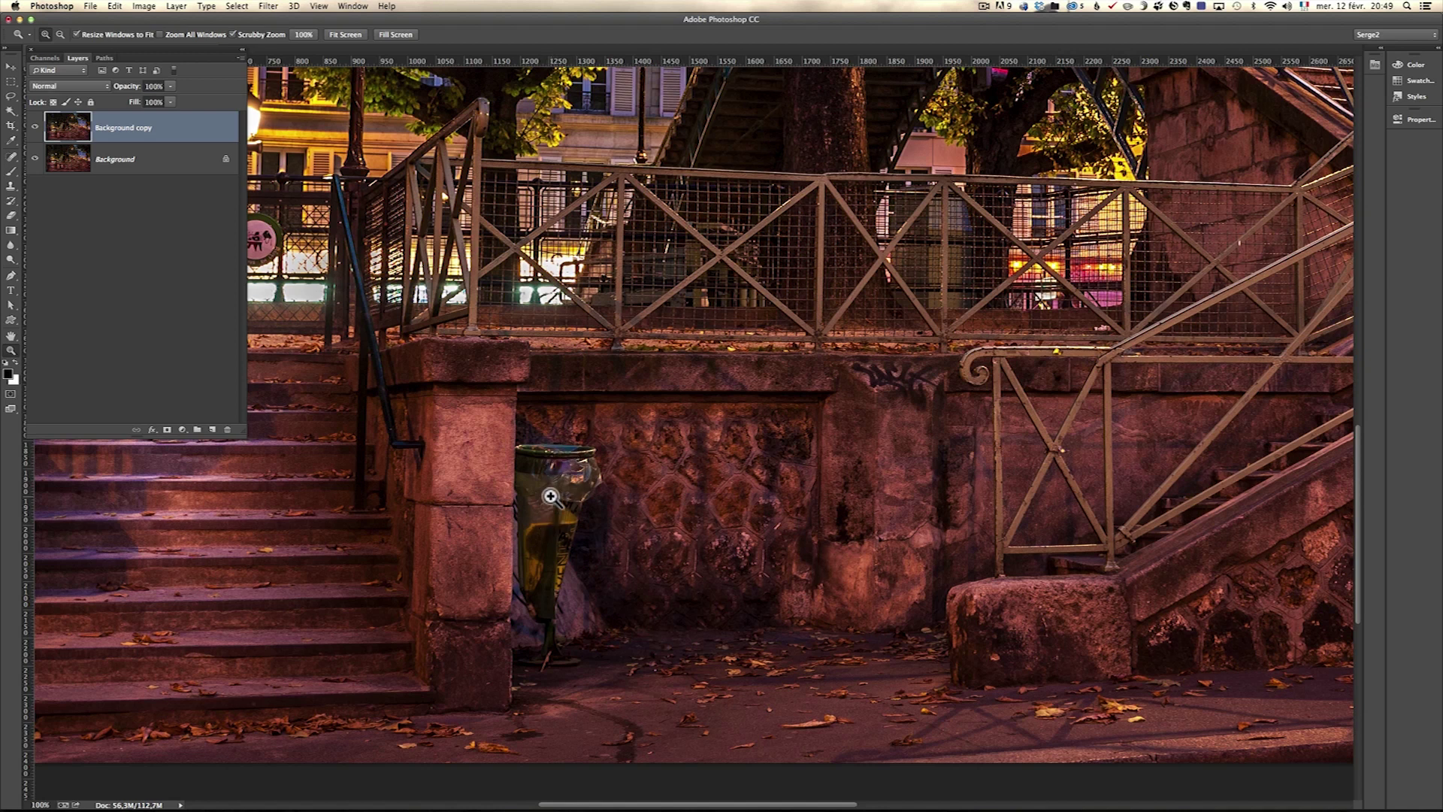
- At 200% zoom, clone darker texture over the wall stones beside the trash can, then return to 100%
{"action": "left_click", "coordinate": [636, 486]}
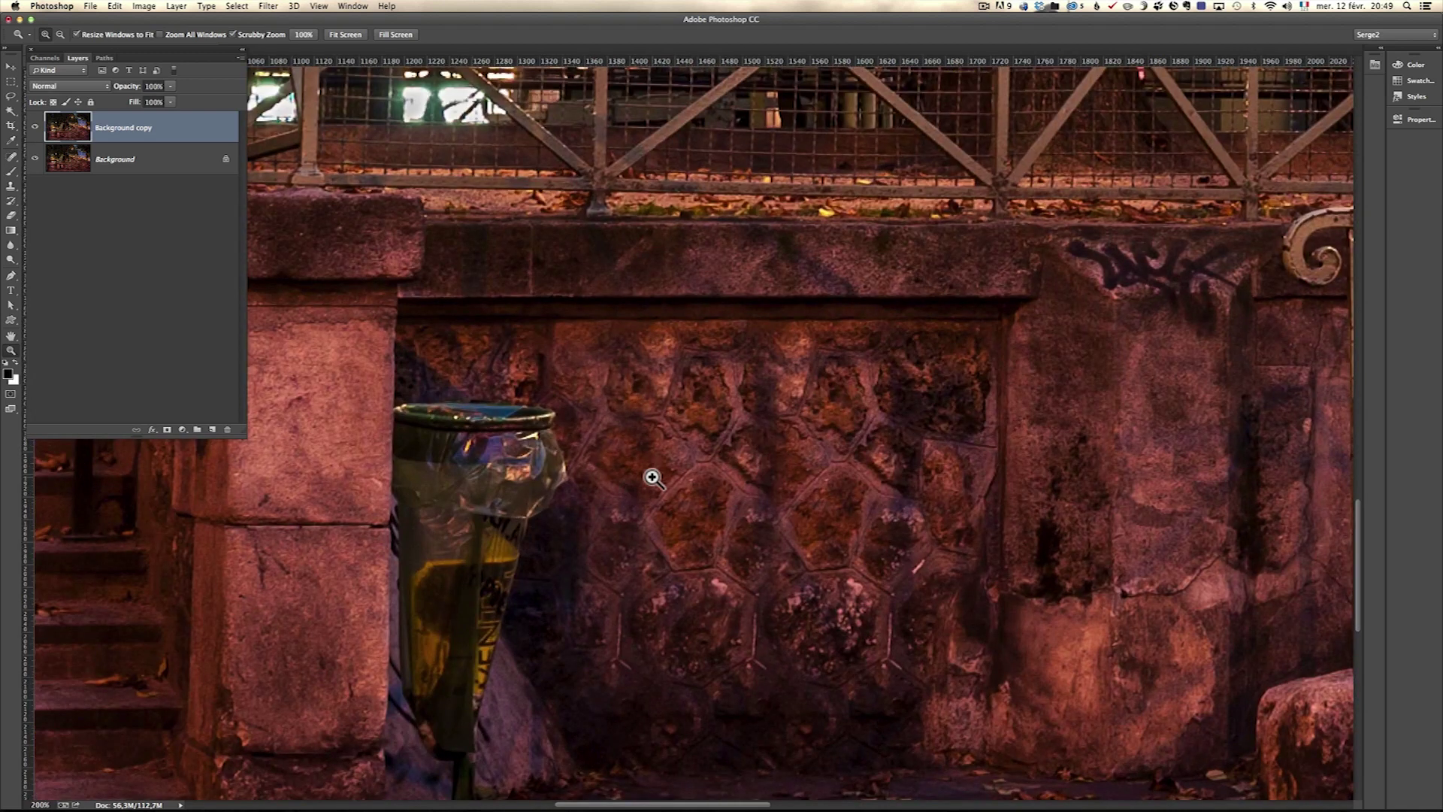
{"action": "key", "text": "s"}
{"action": "mouse_move", "coordinate": [629, 467]}
{"action": "left_mouse_down"}
{"action": "mouse_move", "coordinate": [654, 476]}
{"action": "mouse_move", "coordinate": [727, 596]}
{"action": "mouse_move", "coordinate": [709, 576]}
{"action": "left_mouse_up"}
{"action": "left_click", "coordinate": [709, 575], "text": "alt"}
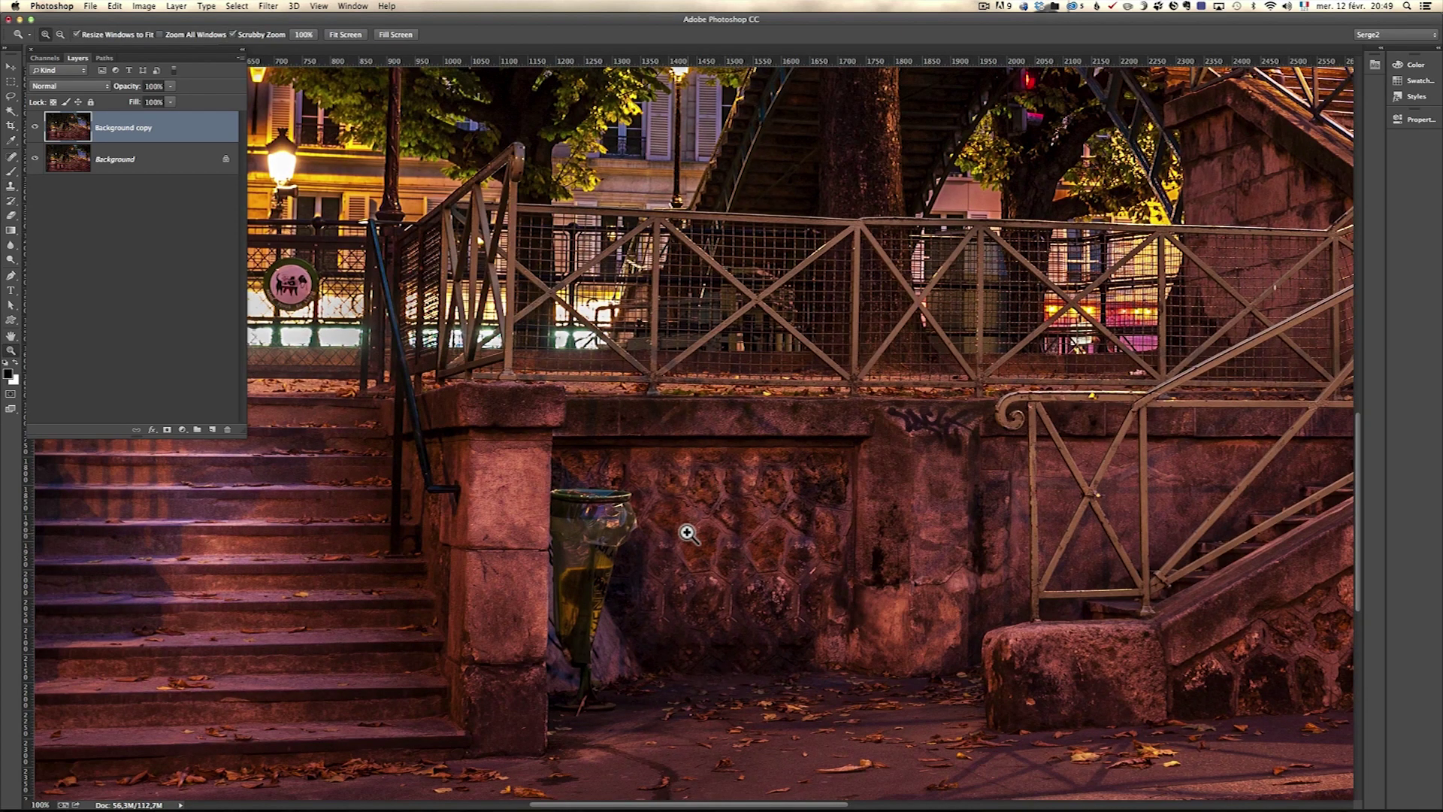
- Resize the clone brush to 94 px and set a new wall source, undoing the dab on the stairs
{"action": "key", "text": "s"}
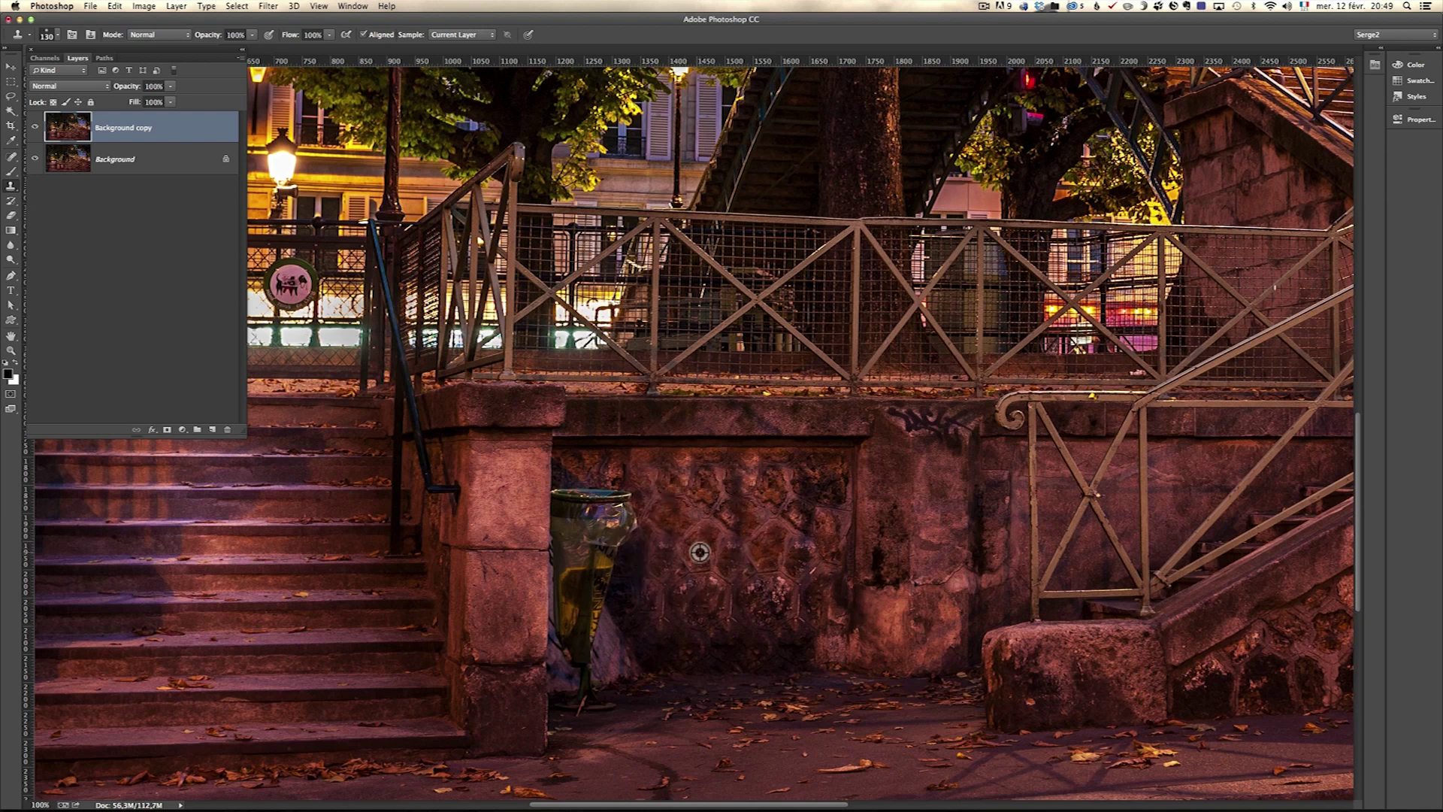
{"action": "left_click_drag", "start_coordinate": [696, 551], "coordinate": [702, 551]}
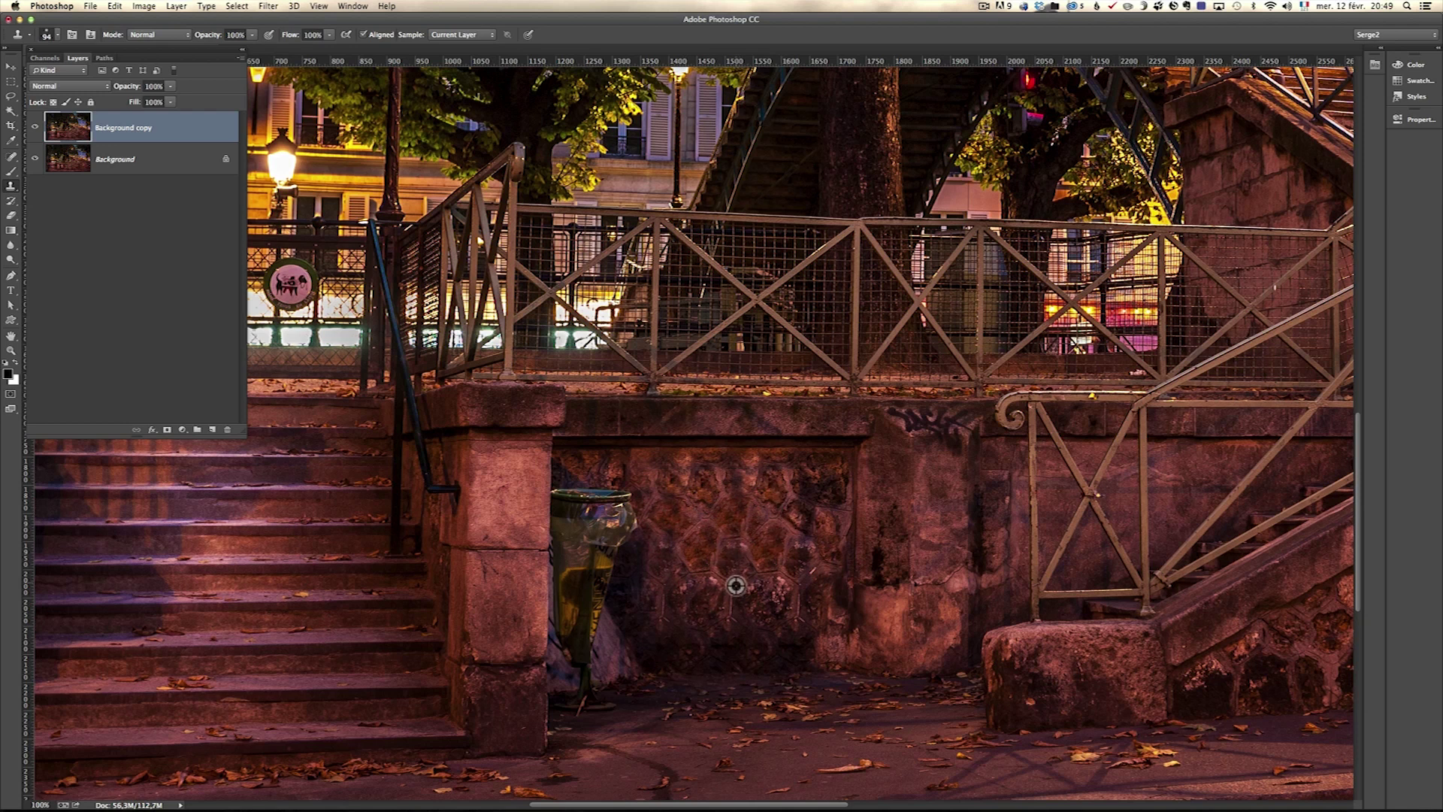
{"action": "left_click", "coordinate": [786, 573], "text": "alt"}
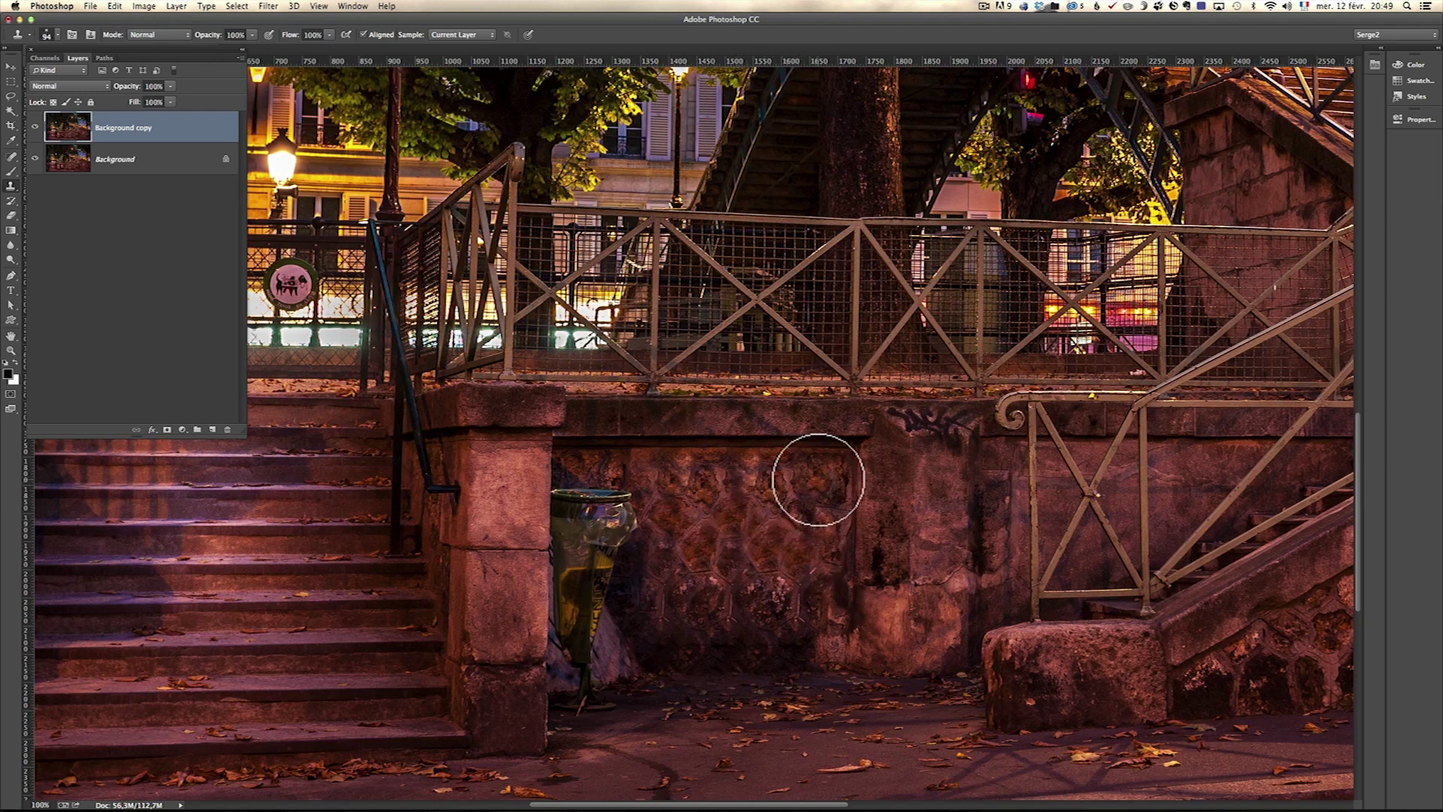
{"action": "left_click", "coordinate": [275, 595]}
{"action": "key", "text": "super+z"}
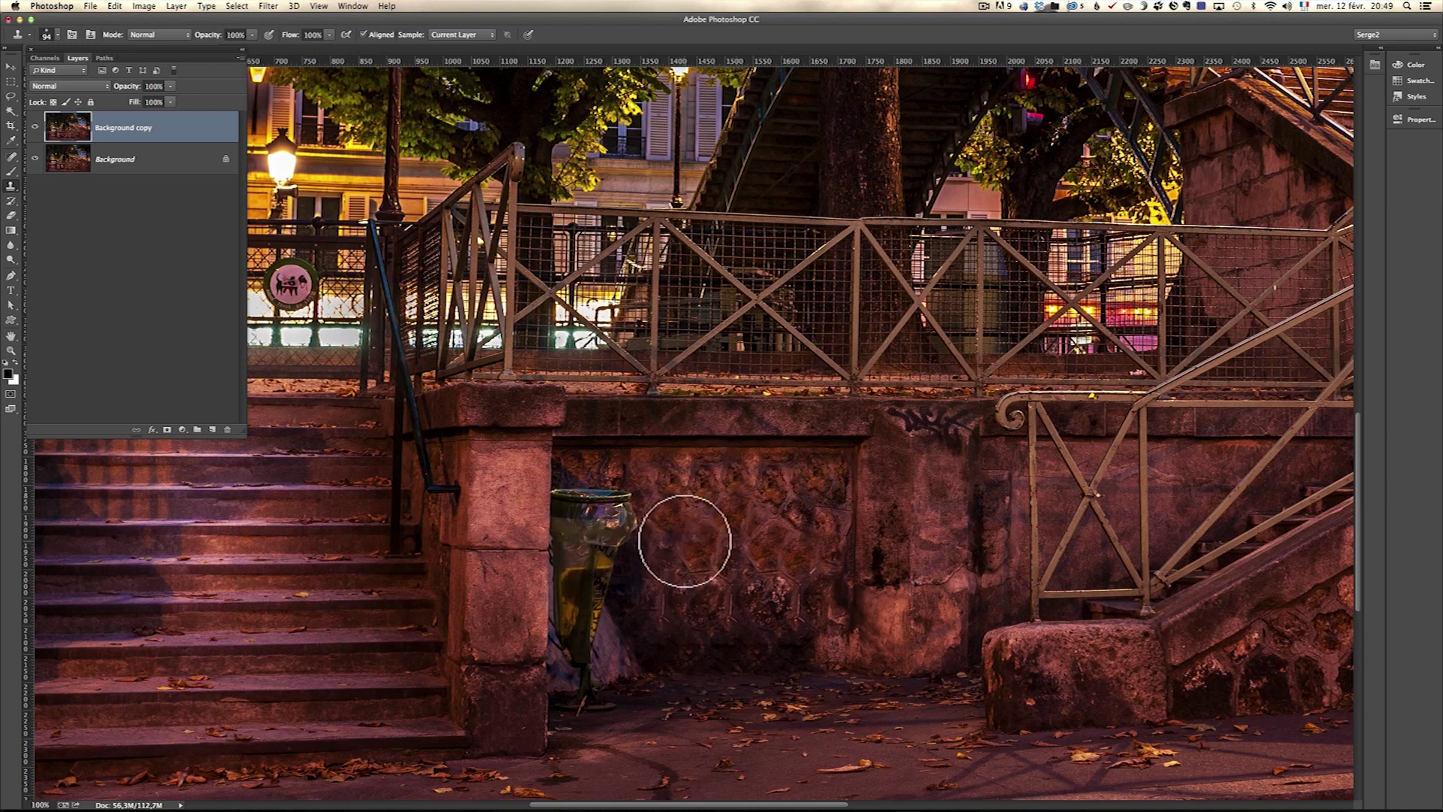
{"action": "left_click", "coordinate": [729, 510], "text": "alt"}
{"action": "scroll", "coordinate": [812, 548], "scroll_direction": "left", "scroll_amount": 3}
{"action": "scroll", "coordinate": [812, 548], "scroll_direction": "down", "scroll_amount": 1}
{"action": "left_click", "coordinate": [601, 594]}
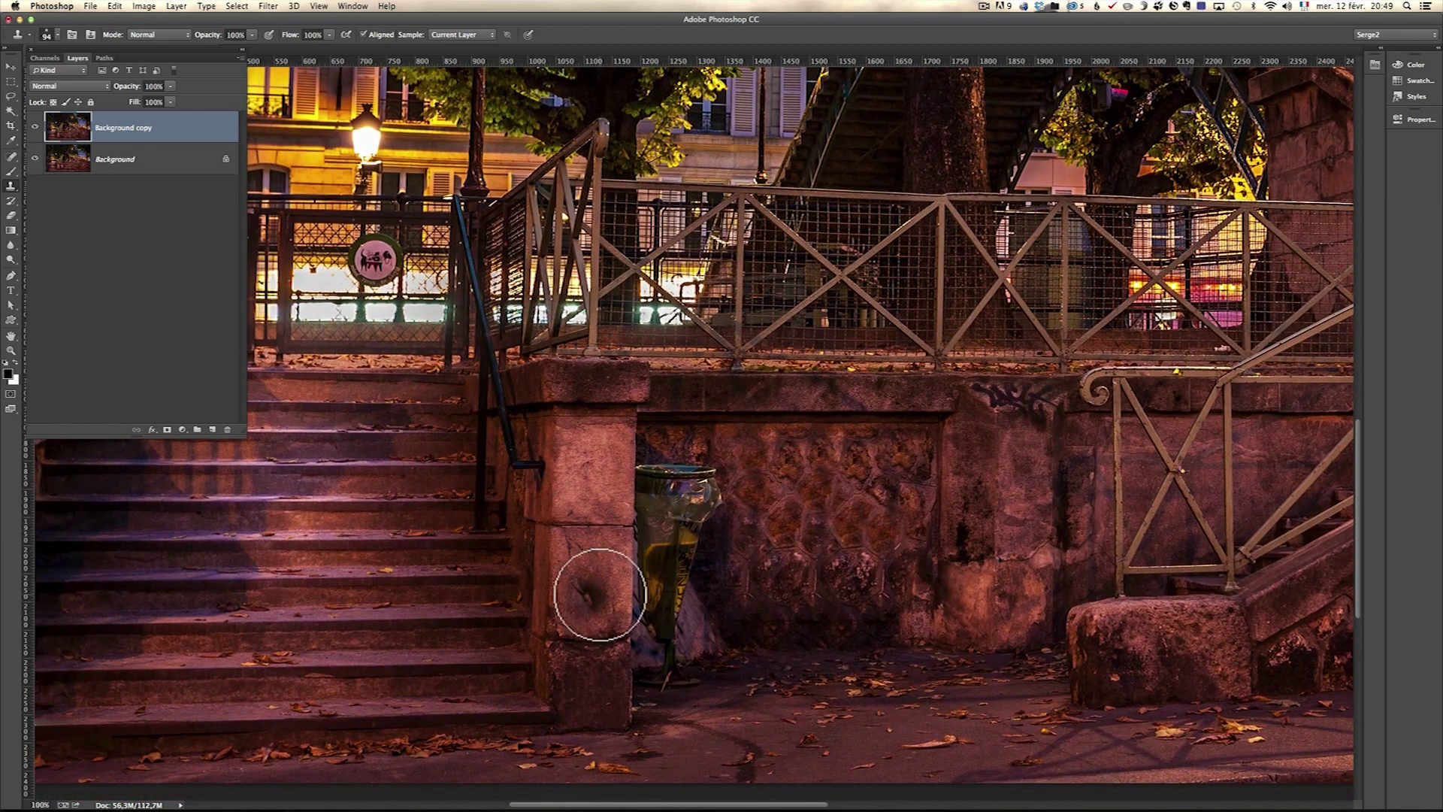
{"action": "left_click", "coordinate": [35, 127]}
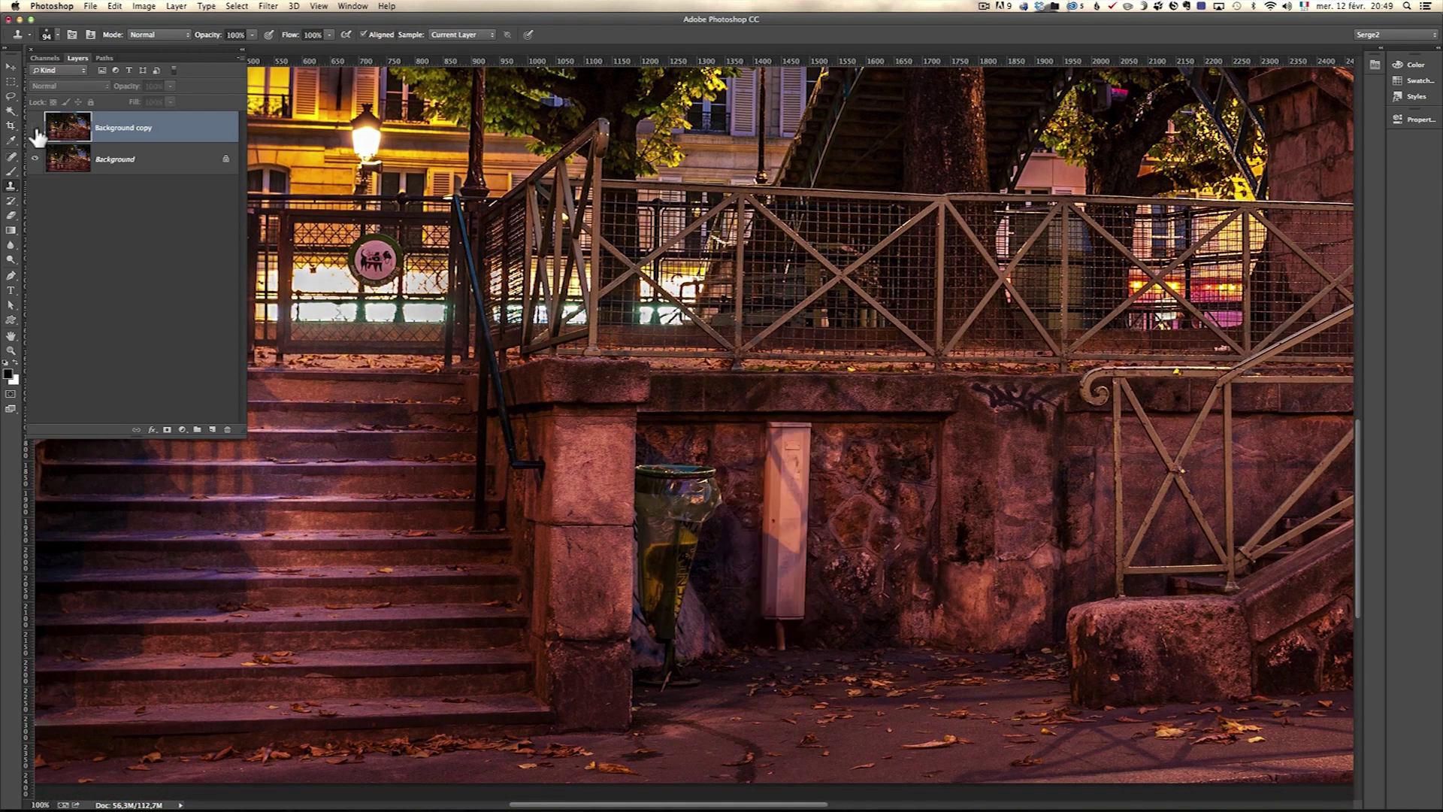
{"action": "left_click", "coordinate": [35, 128]}
{"action": "left_click", "coordinate": [35, 128]}
{"action": "left_click", "coordinate": [35, 127]}
{"action": "left_click_drag", "start_coordinate": [747, 500], "coordinate": [658, 579]}
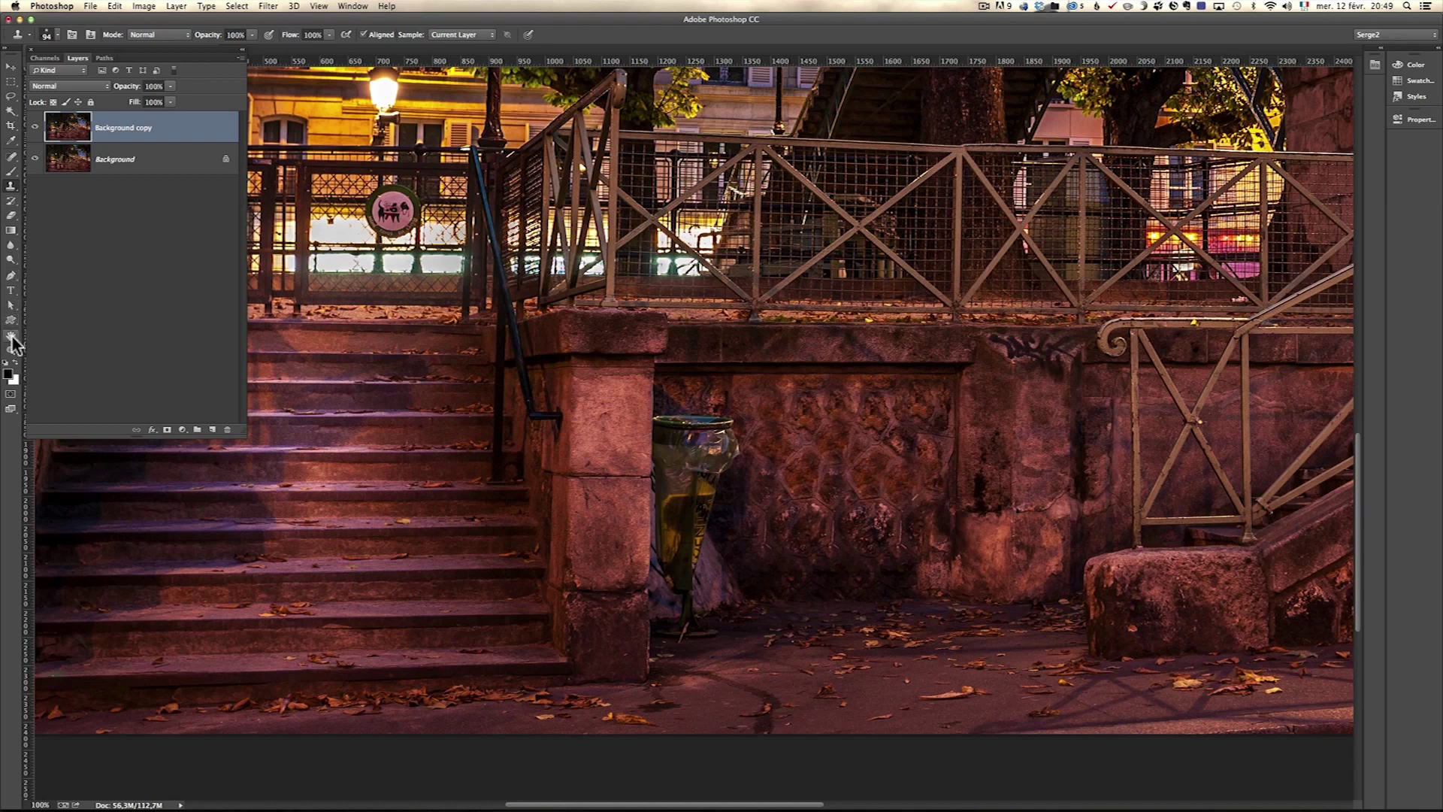
- At 200%, trace a pen path up the pillar's right edge, across the wall top and down its right side
{"action": "key", "text": "z"}
{"action": "left_click", "coordinate": [604, 613]}
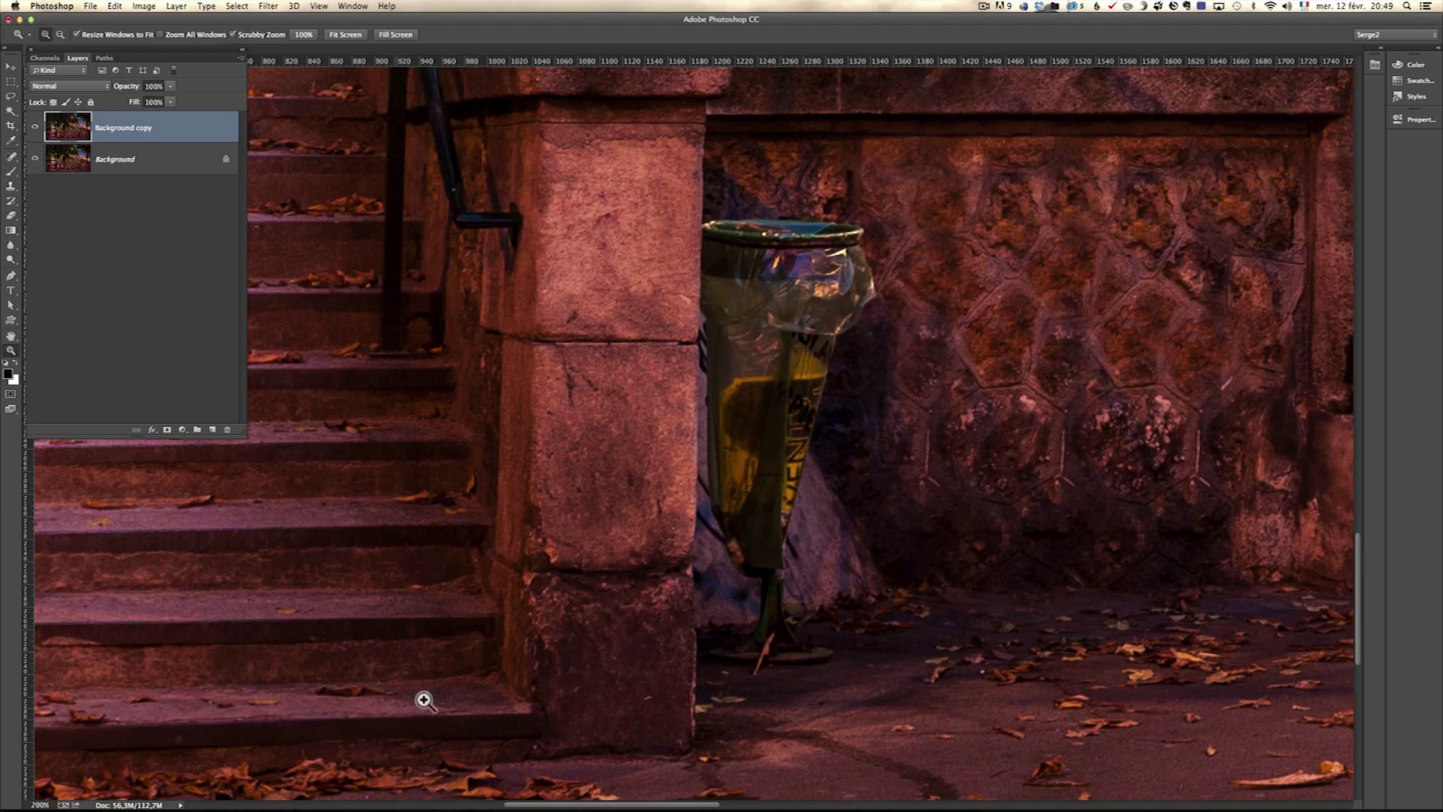
{"action": "key", "text": "p"}
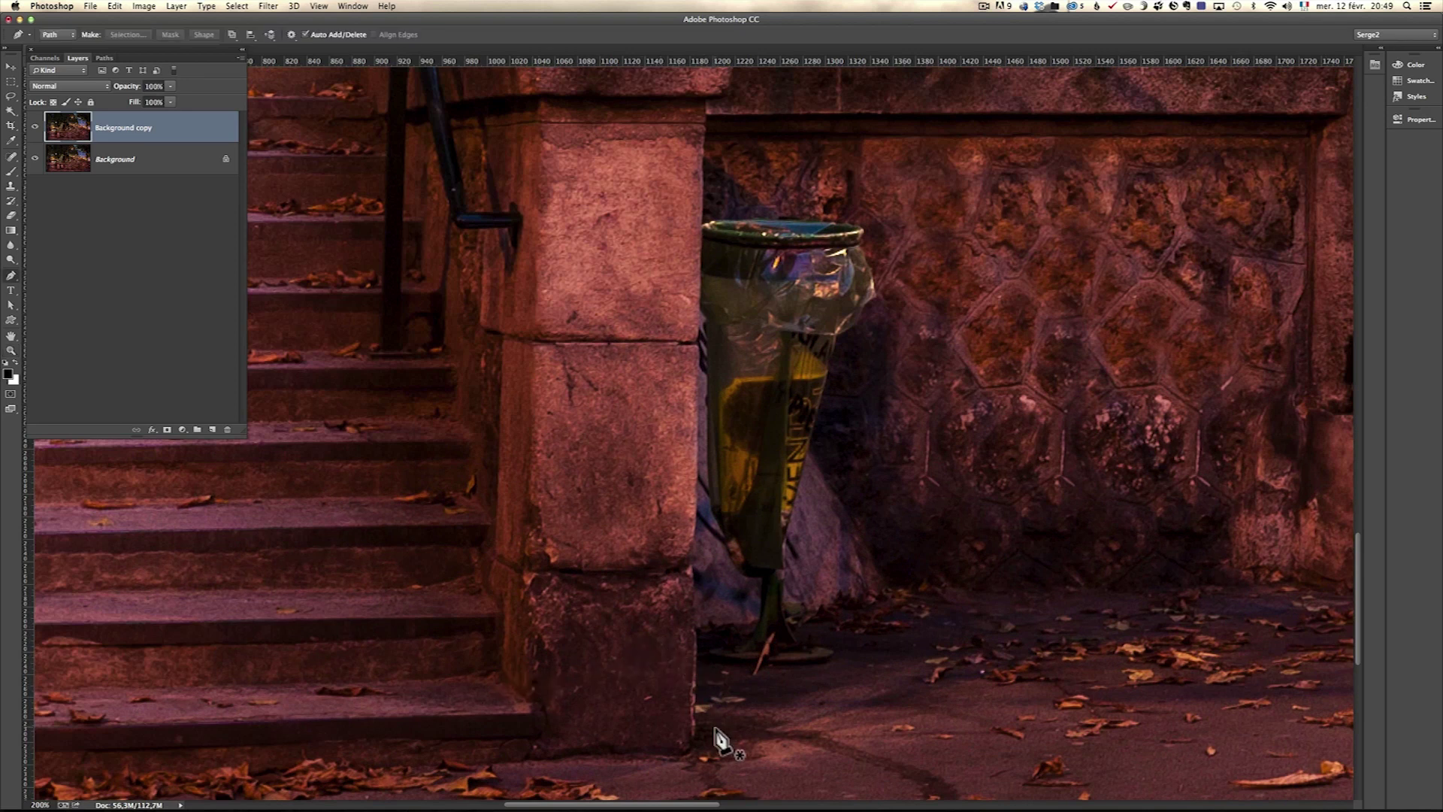
{"action": "left_click", "coordinate": [693, 739]}
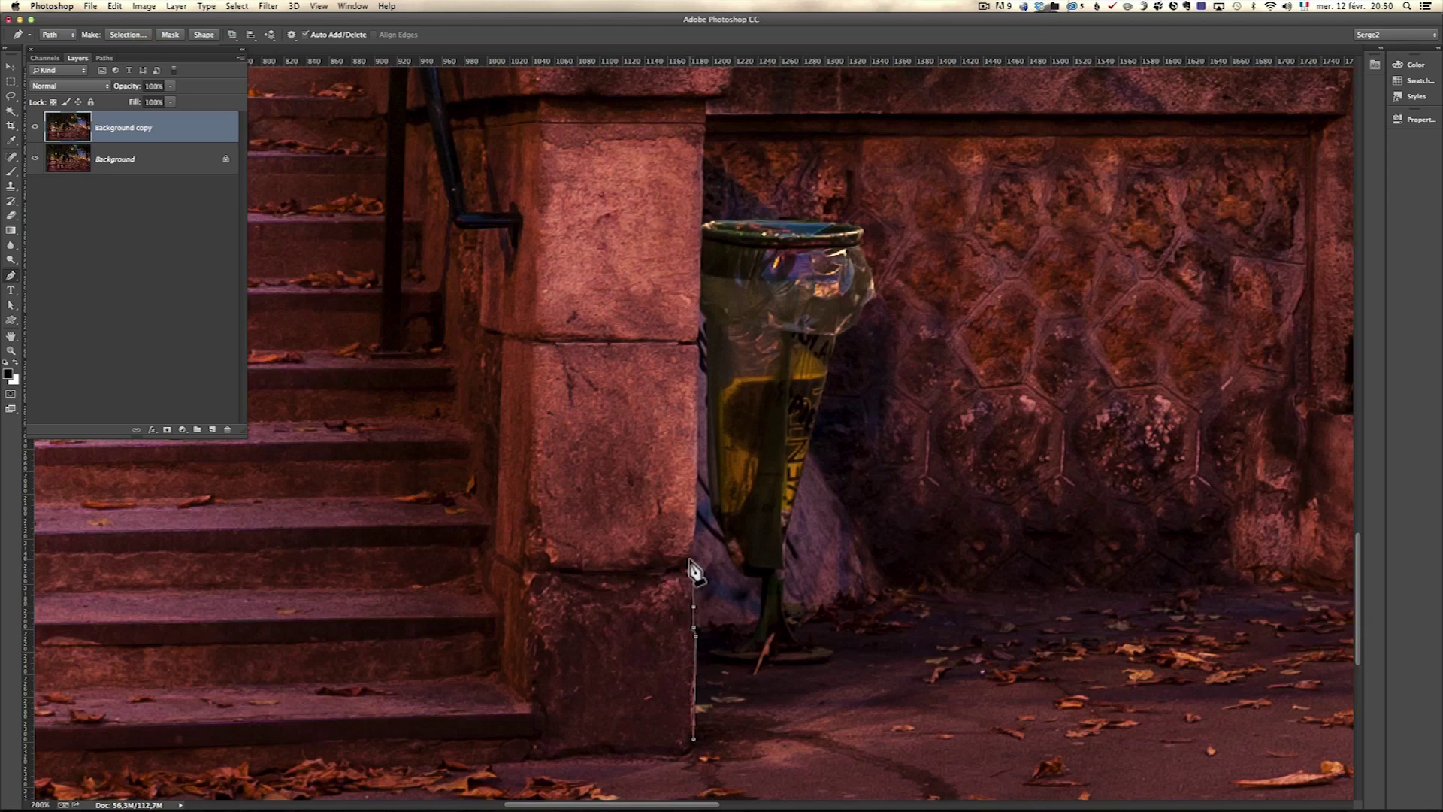
{"action": "left_click", "coordinate": [696, 521]}
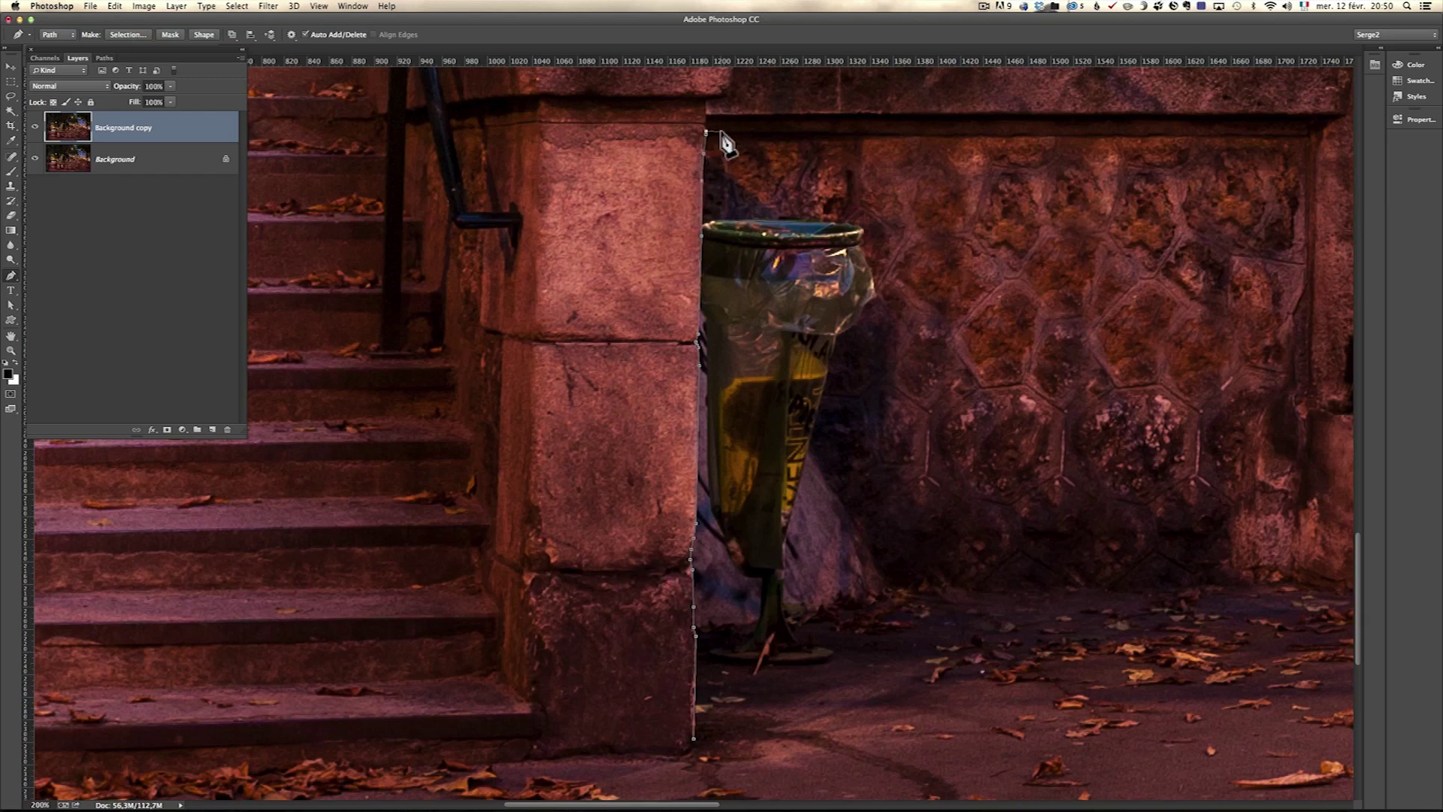
{"action": "left_click", "coordinate": [881, 131]}
{"action": "left_click", "coordinate": [1081, 173]}
{"action": "left_click", "coordinate": [1189, 209]}
{"action": "left_click", "coordinate": [1284, 350]}
{"action": "left_click", "coordinate": [1285, 491]}
{"action": "left_click", "coordinate": [1284, 560]}
- Continue the path across the pavement and close it at the foot of the pillar
{"action": "left_click", "coordinate": [1151, 637]}
{"action": "left_click", "coordinate": [1066, 673]}
{"action": "left_click", "coordinate": [997, 686]}
{"action": "left_click", "coordinate": [955, 694]}
{"action": "left_click", "coordinate": [925, 701]}
{"action": "left_click", "coordinate": [910, 700]}
{"action": "left_click", "coordinate": [886, 710]}
{"action": "left_click", "coordinate": [862, 721]}
{"action": "left_click", "coordinate": [821, 740]}
{"action": "left_click", "coordinate": [755, 761]}
{"action": "left_click", "coordinate": [694, 740]}
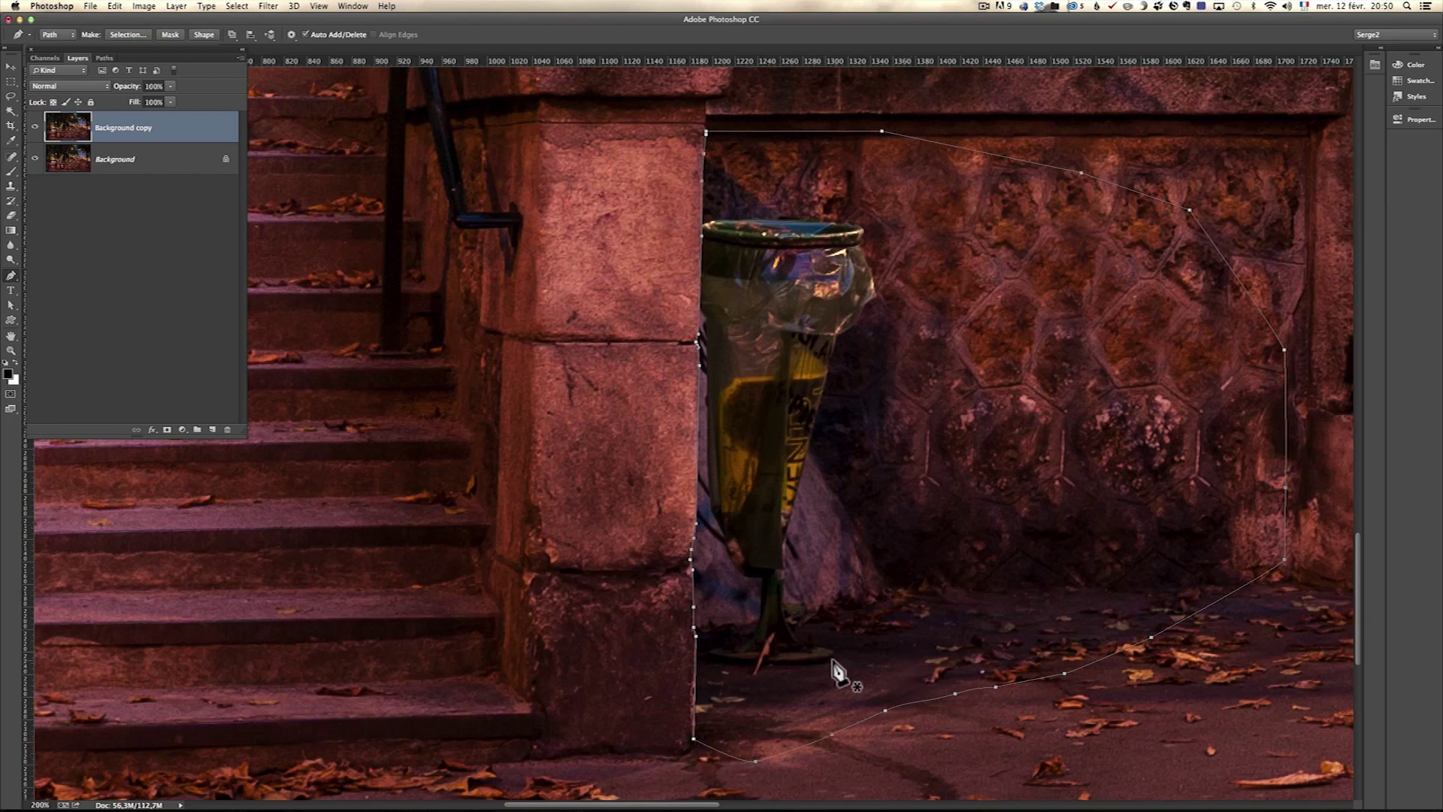
- Convert the closed path into a selection with a 1 px feather
{"action": "right_click", "coordinate": [696, 722]}
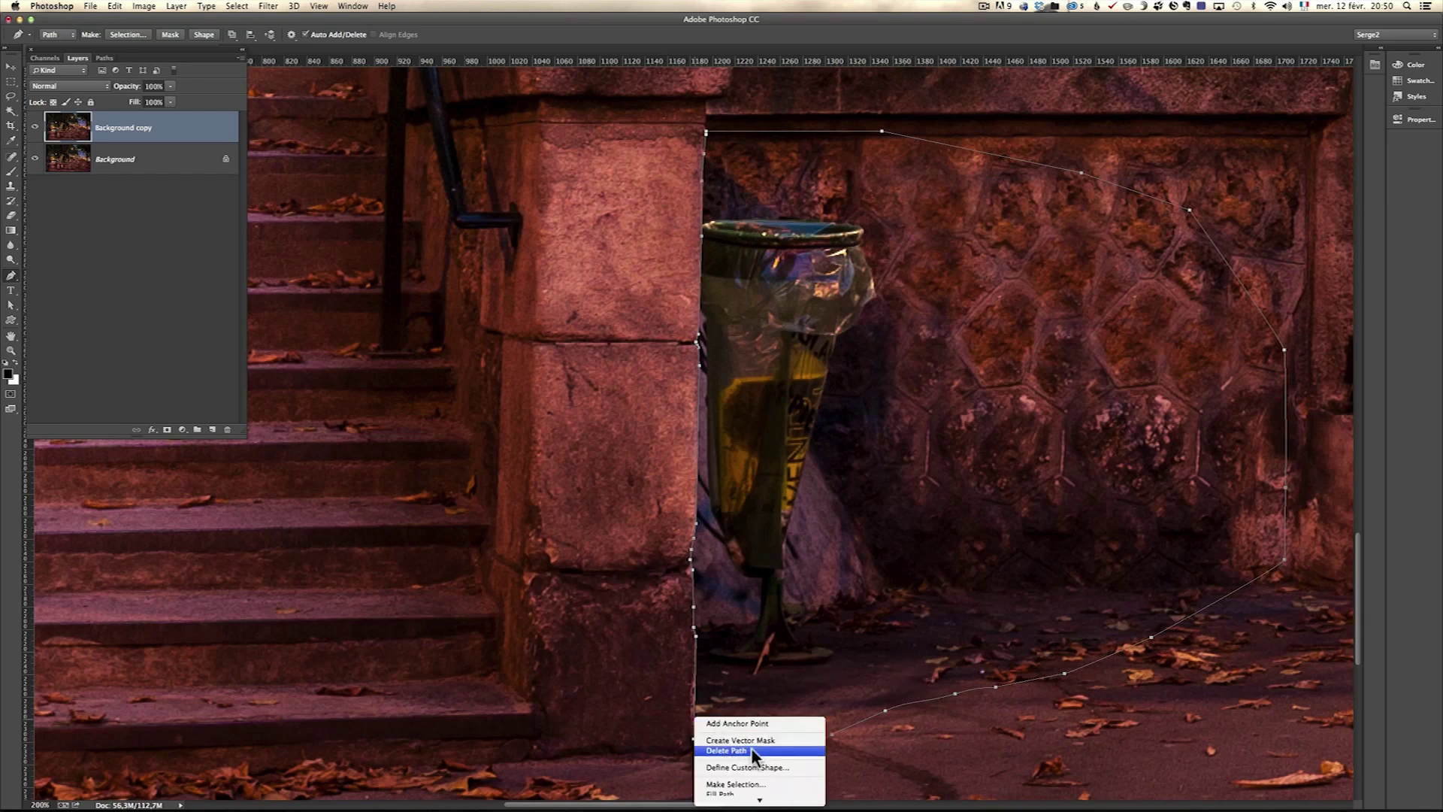
{"action": "left_click", "coordinate": [767, 784]}
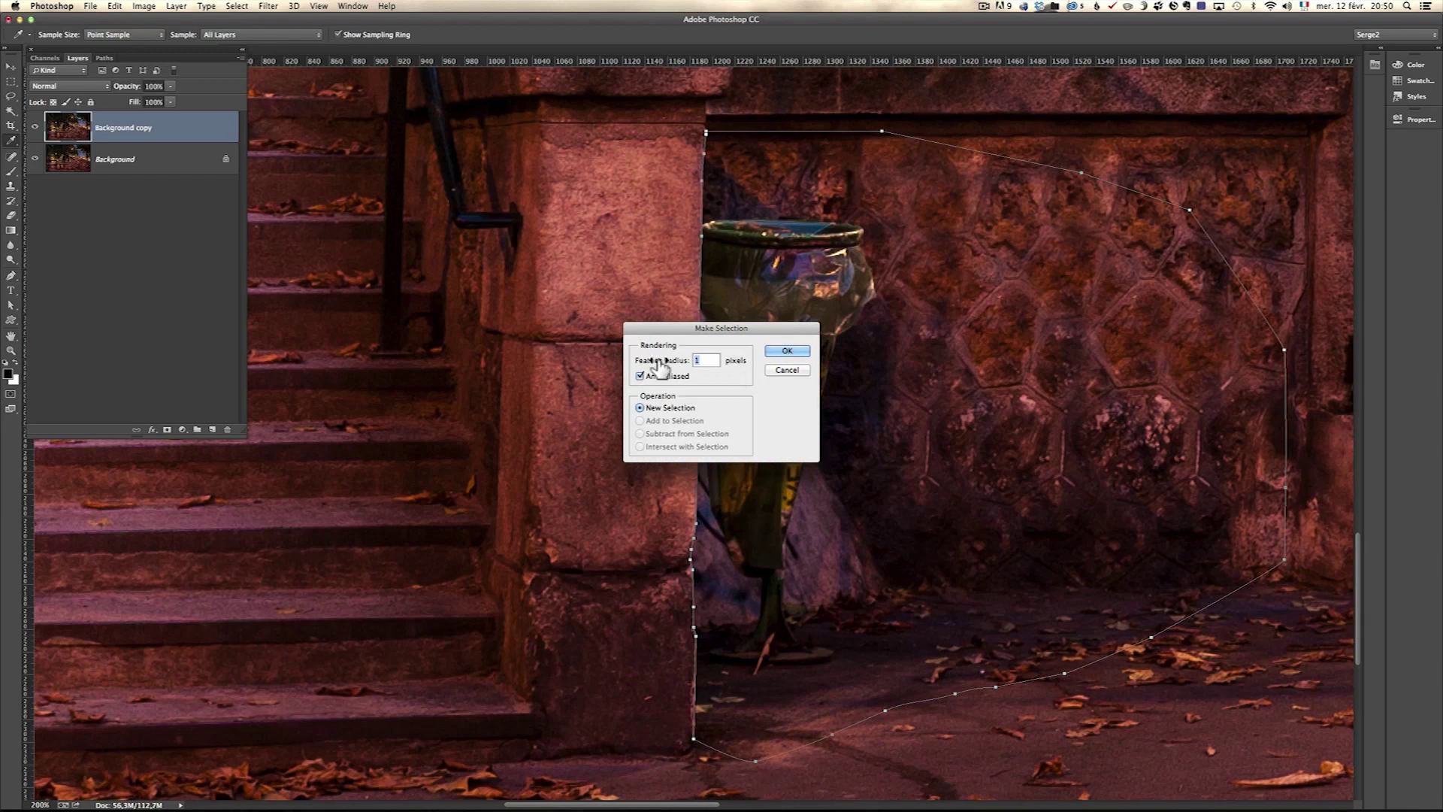
{"action": "left_click", "coordinate": [783, 348]}
{"action": "key", "text": "p"}
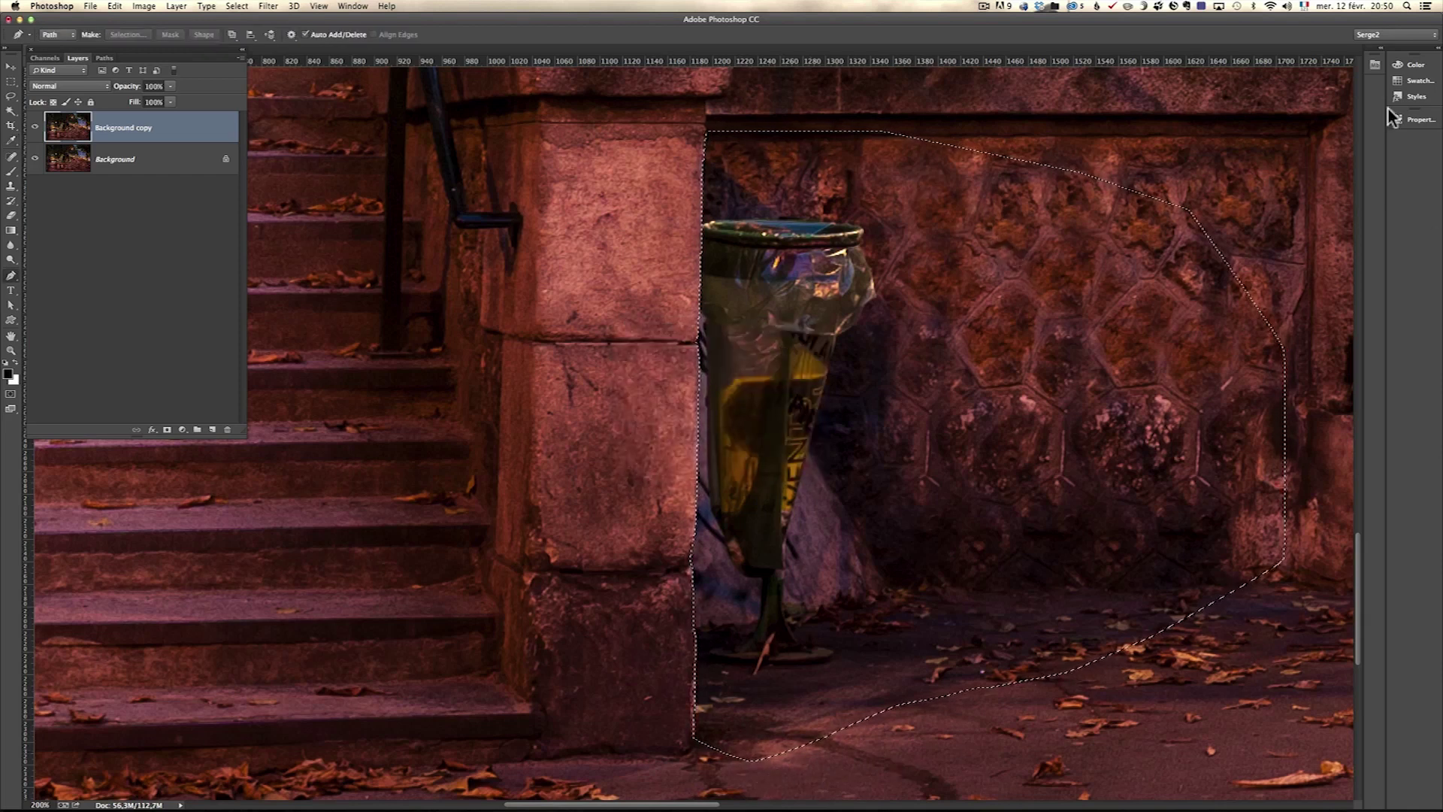
- Enlarge the Clone Stamp brush, sample clean wall, and try cloning over the top of the bin
{"action": "key", "text": "s"}
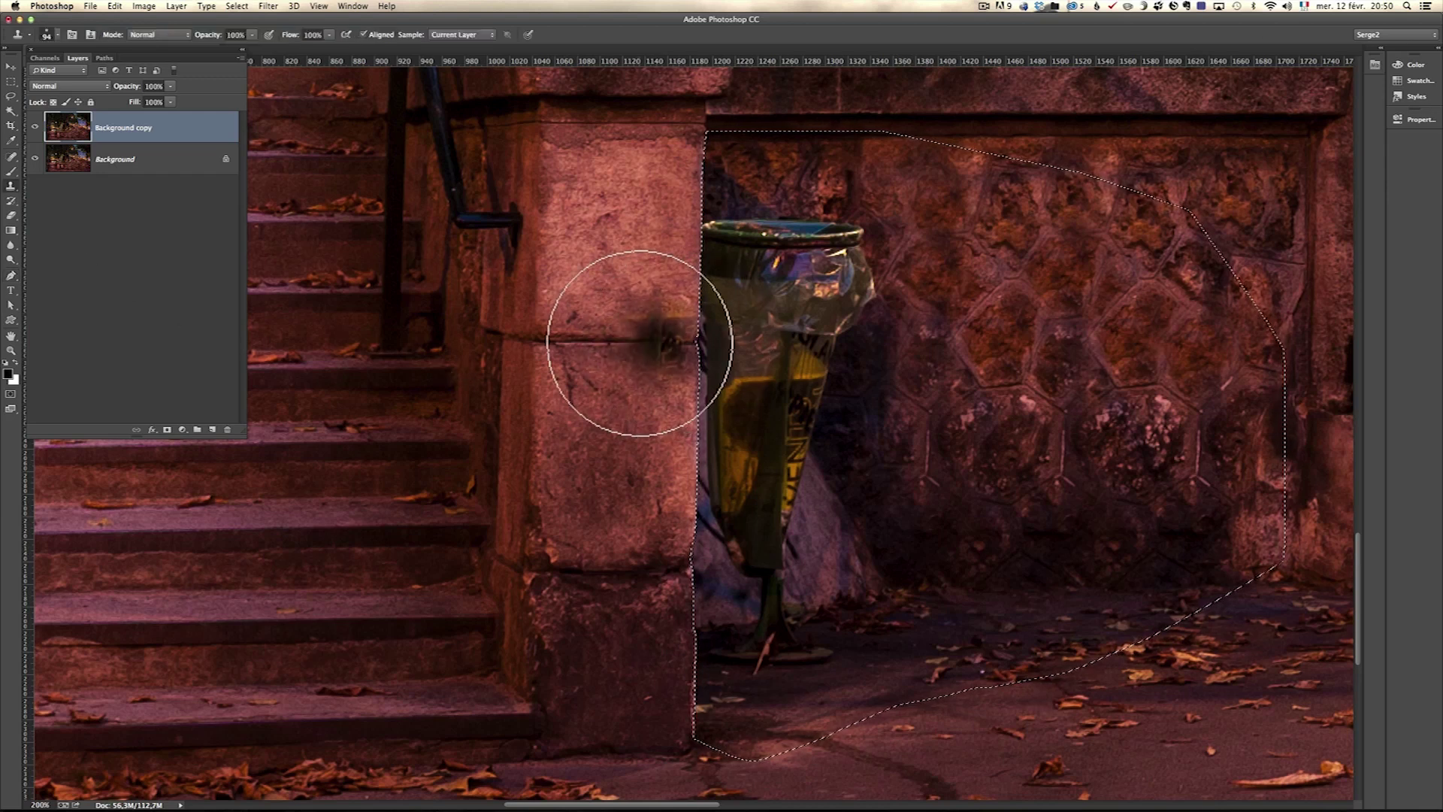
{"action": "mouse_move", "coordinate": [968, 323]}
{"action": "left_mouse_down"}
{"action": "mouse_move", "coordinate": [1016, 340]}
{"action": "mouse_move", "coordinate": [953, 312]}
{"action": "left_mouse_up"}
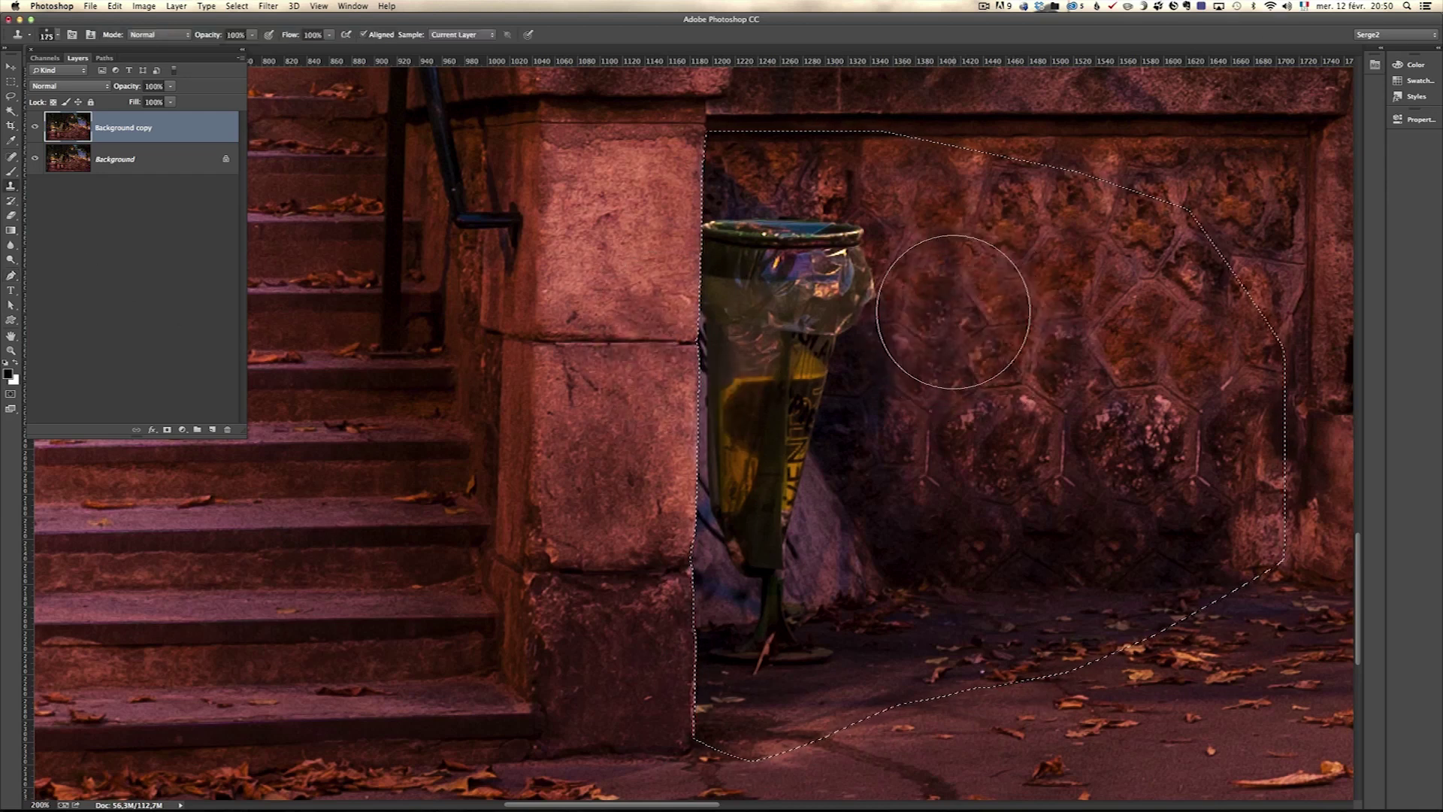
{"action": "left_click", "coordinate": [1145, 331], "text": "alt"}
{"action": "mouse_move", "coordinate": [868, 342]}
{"action": "left_mouse_down"}
{"action": "mouse_move", "coordinate": [918, 300]}
{"action": "mouse_move", "coordinate": [854, 274]}
{"action": "mouse_move", "coordinate": [855, 258]}
{"action": "left_mouse_up"}
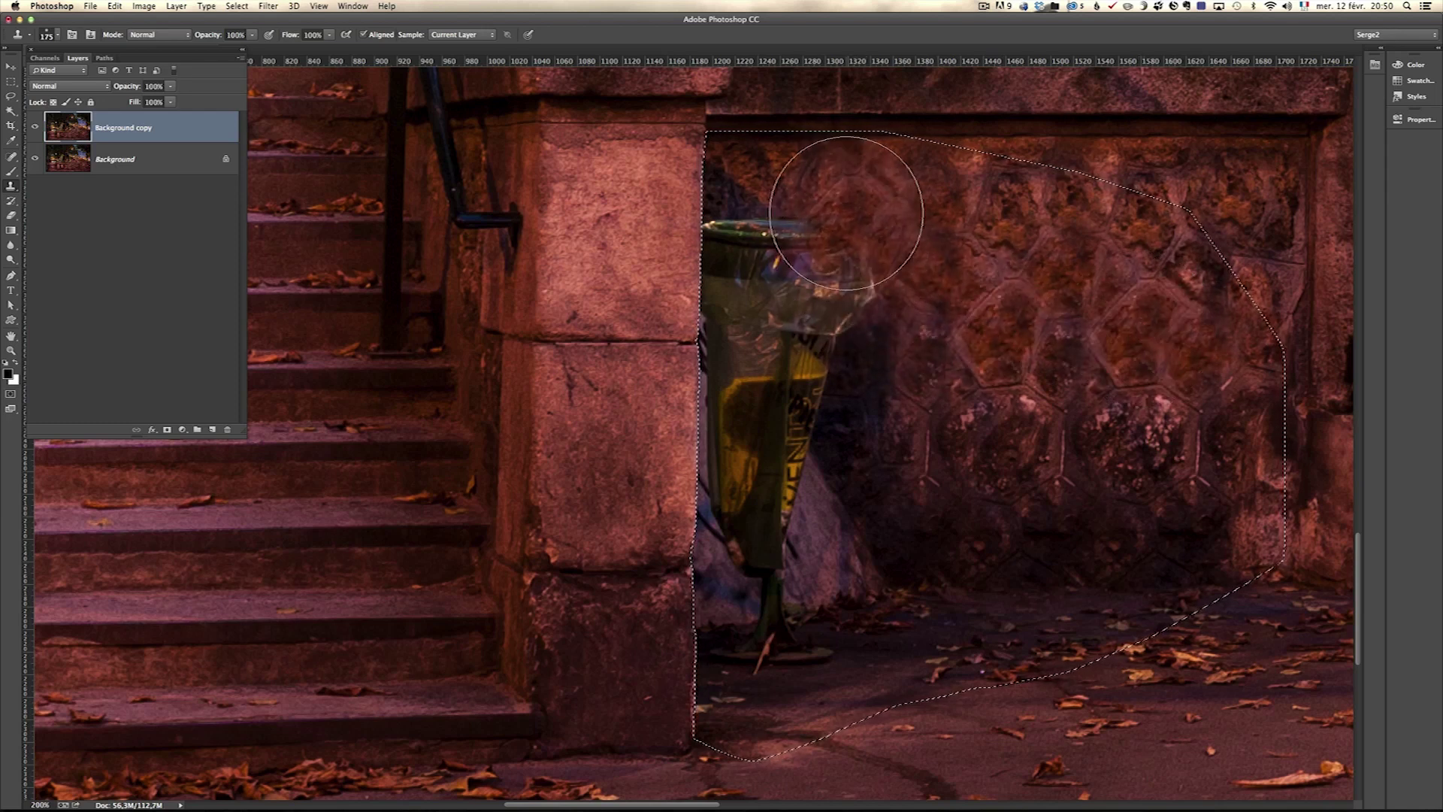
{"action": "key", "text": "ctrl+z"}
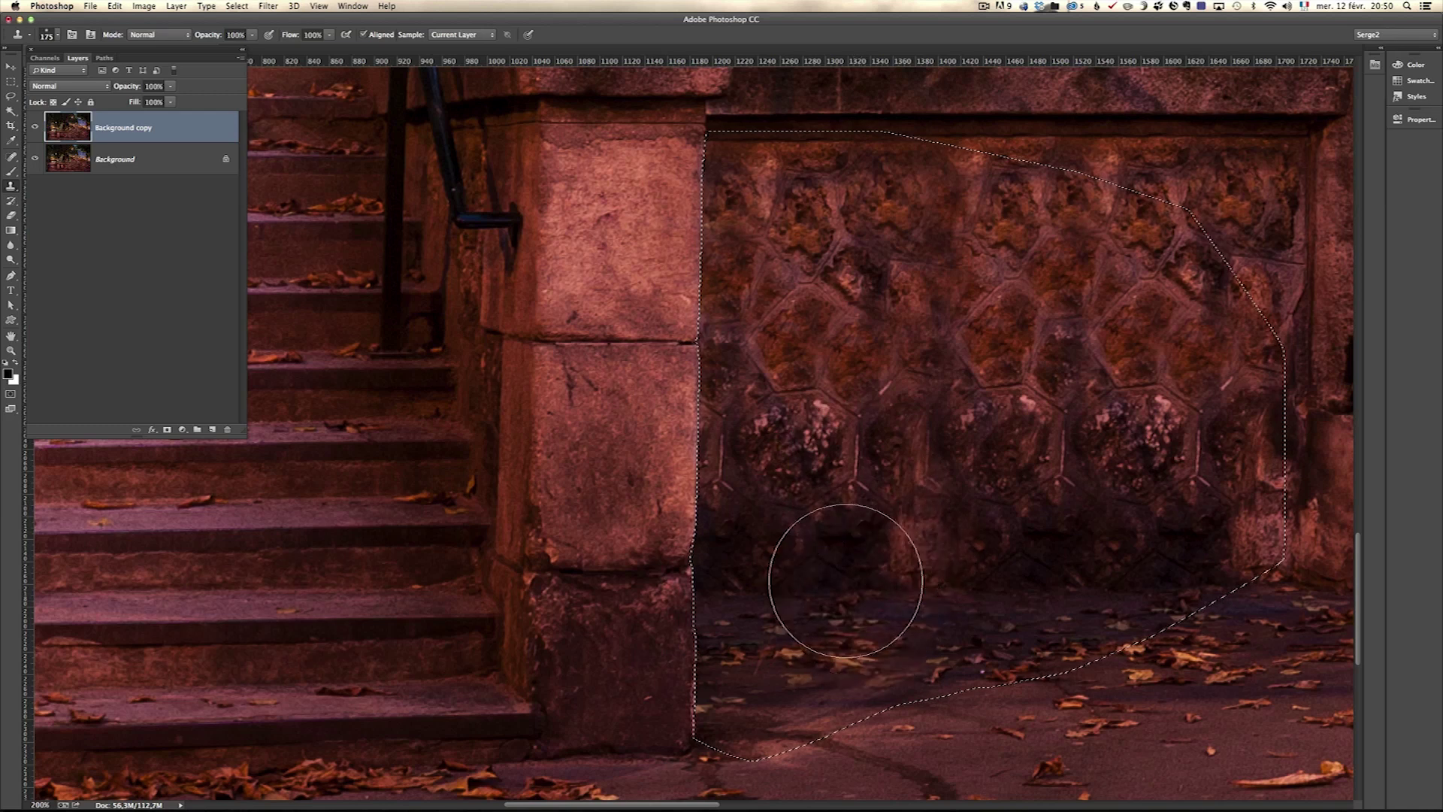
- Clone wall and lichen texture near the pillar joint, undoing each stroke that marks the pillar
{"action": "left_click_drag", "start_coordinate": [631, 316], "coordinate": [590, 433]}
{"action": "key", "text": "ctrl+z"}
{"action": "mouse_move", "coordinate": [609, 353]}
{"action": "left_mouse_down"}
{"action": "mouse_move", "coordinate": [670, 264]}
{"action": "mouse_move", "coordinate": [752, 316]}
{"action": "left_mouse_up"}
{"action": "key", "text": "ctrl+z"}
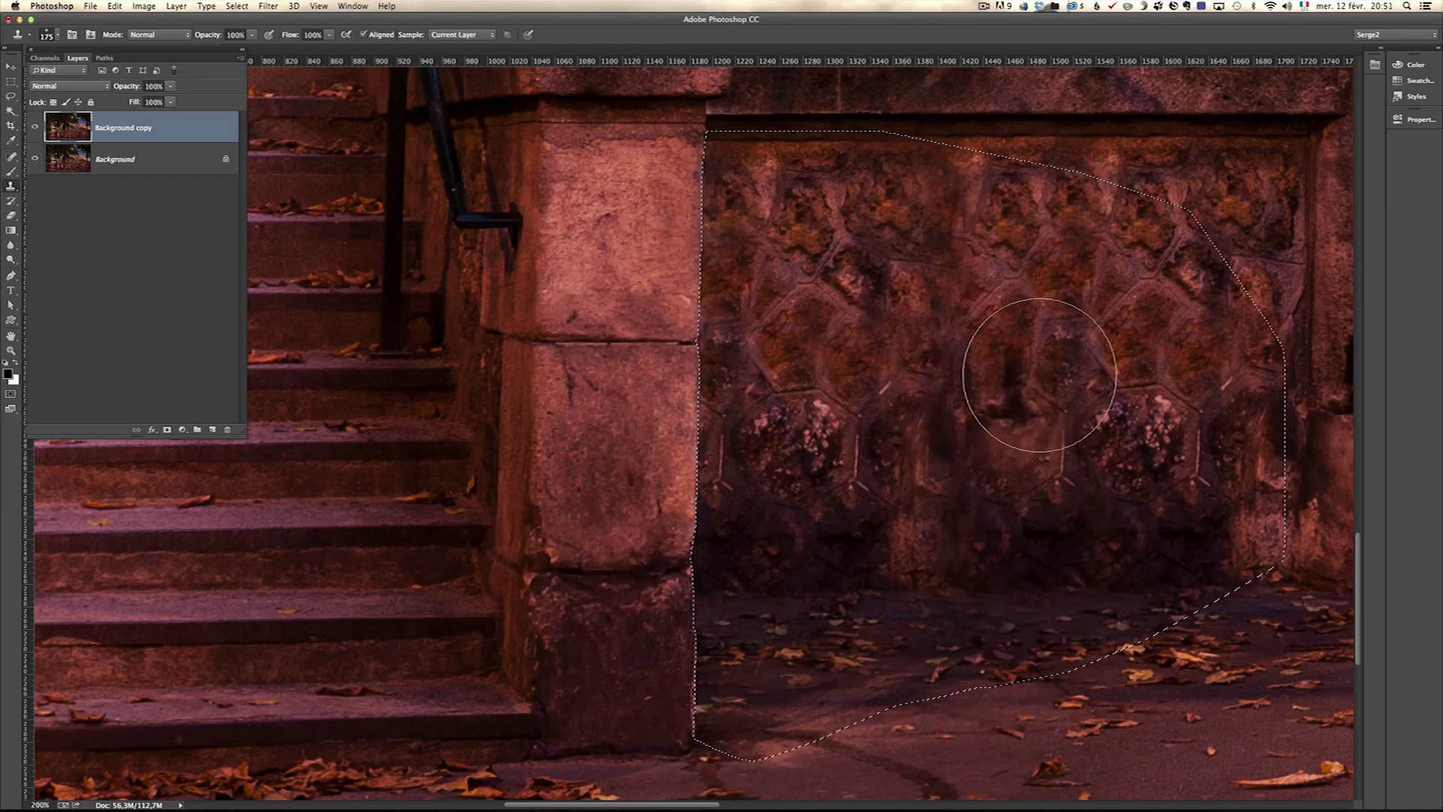
{"action": "left_click", "coordinate": [1060, 344], "text": "alt"}
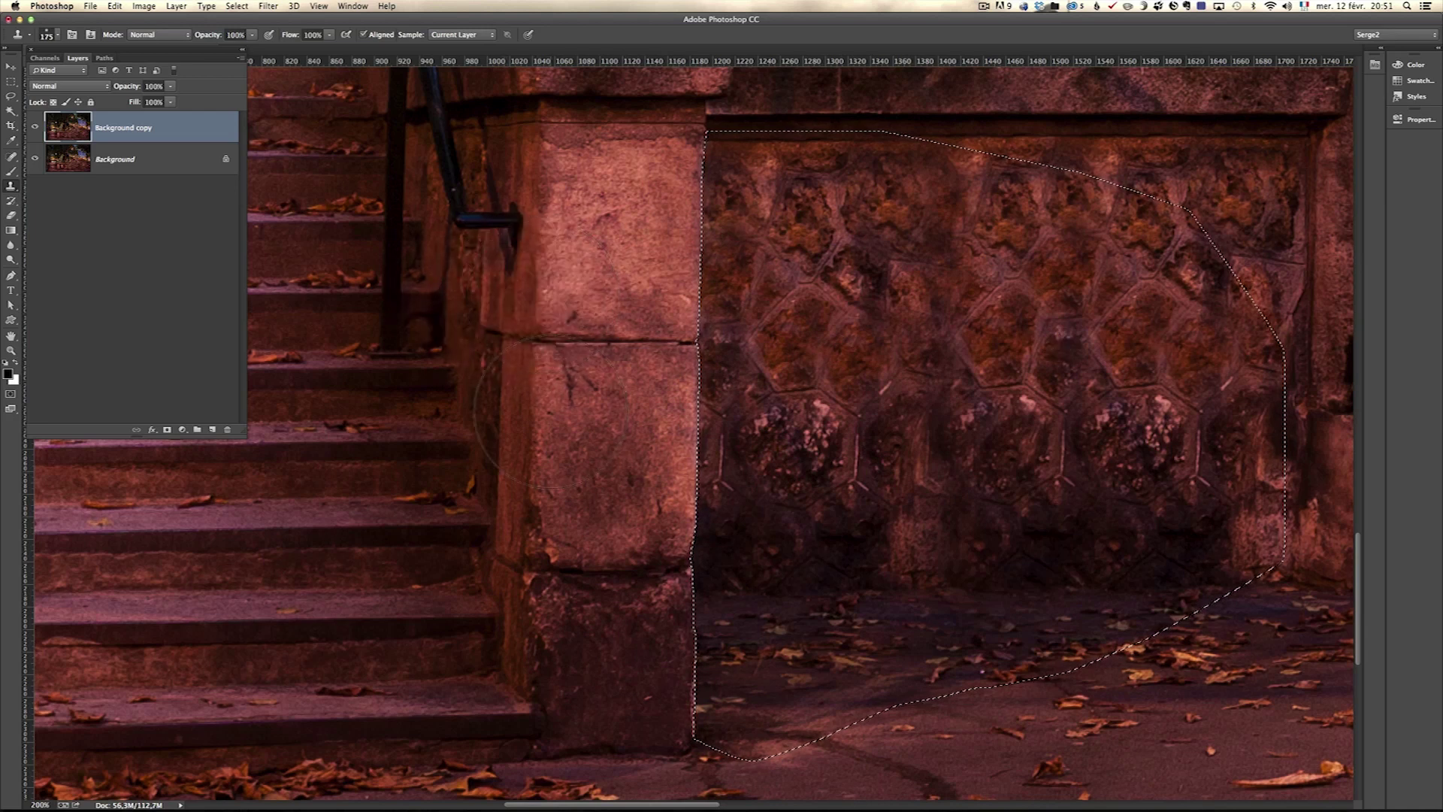
{"action": "left_click_drag", "start_coordinate": [542, 353], "coordinate": [599, 314]}
{"action": "key", "text": "ctrl+z"}
- Drop the selection and toggle the Background copy layer twice to compare with the original
{"action": "key", "text": "ctrl+d"}
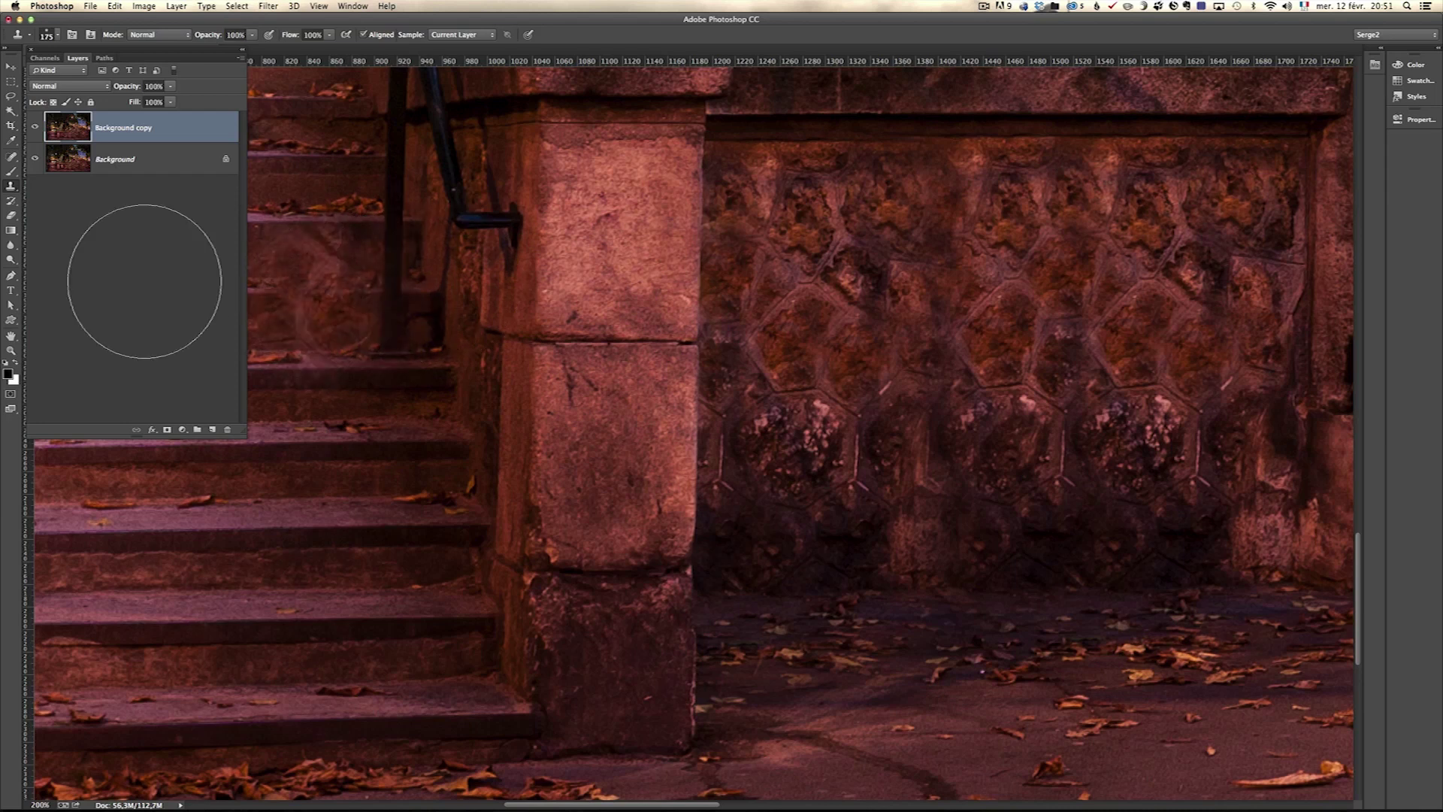
{"action": "left_click", "coordinate": [35, 129]}
{"action": "left_click", "coordinate": [35, 130]}
{"action": "left_click", "coordinate": [35, 129]}
{"action": "left_click", "coordinate": [36, 129]}
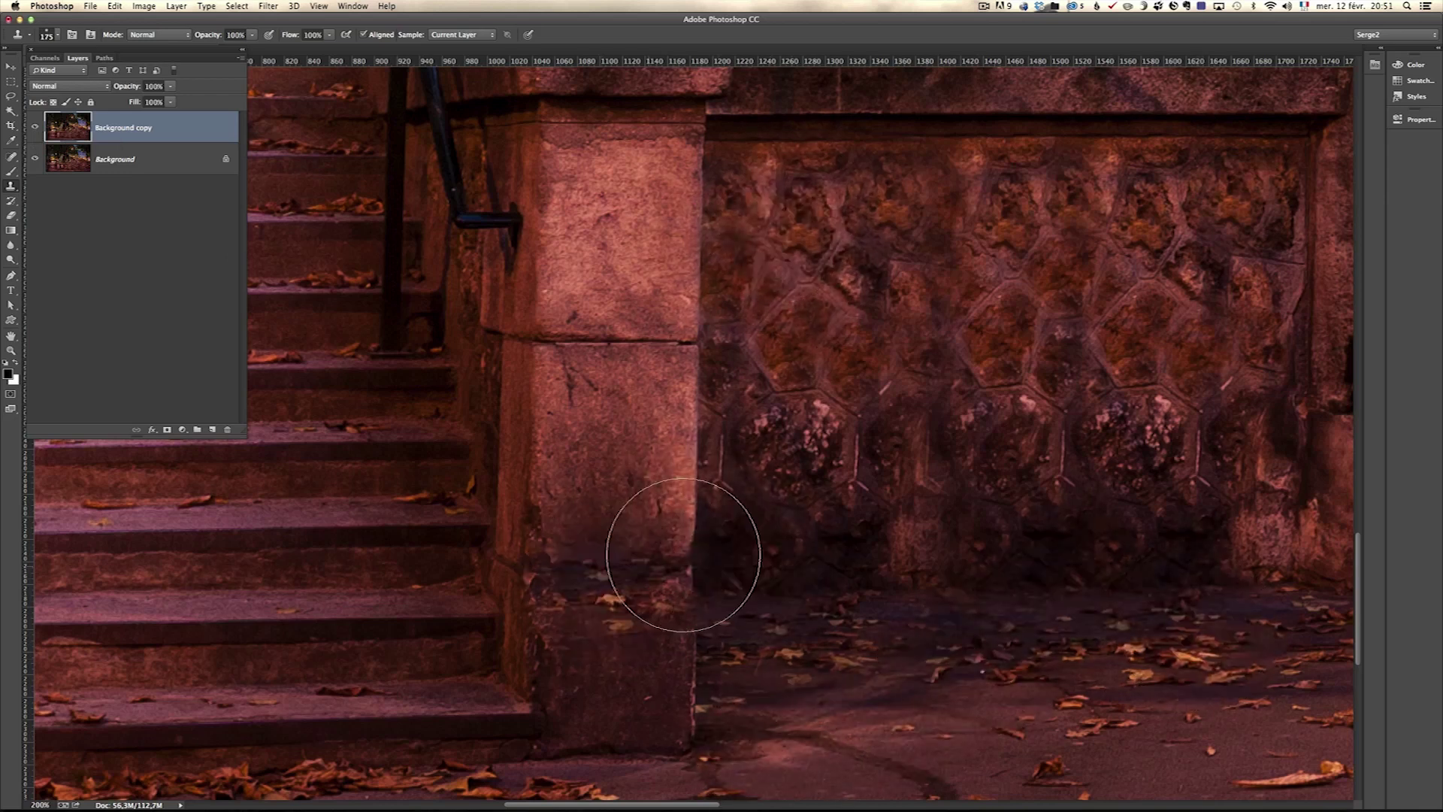
- Zoom out to the wall beside the railing and cover the dark fixture with sampled stone
{"action": "left_click_drag", "start_coordinate": [1203, 451], "coordinate": [630, 372]}
{"action": "key", "text": "z"}
{"action": "left_click", "coordinate": [634, 377], "text": "alt"}
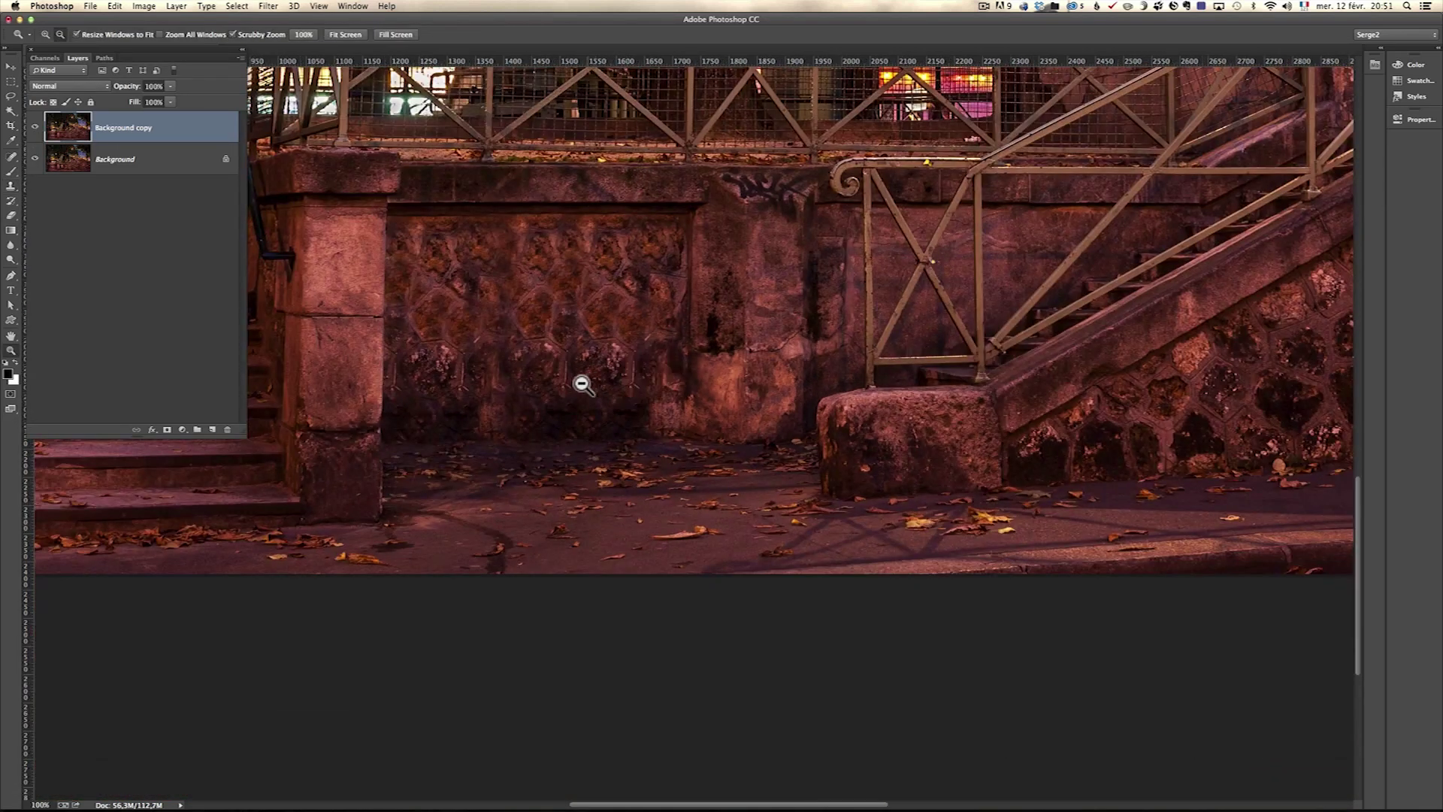
{"action": "left_click", "coordinate": [740, 372], "text": "alt"}
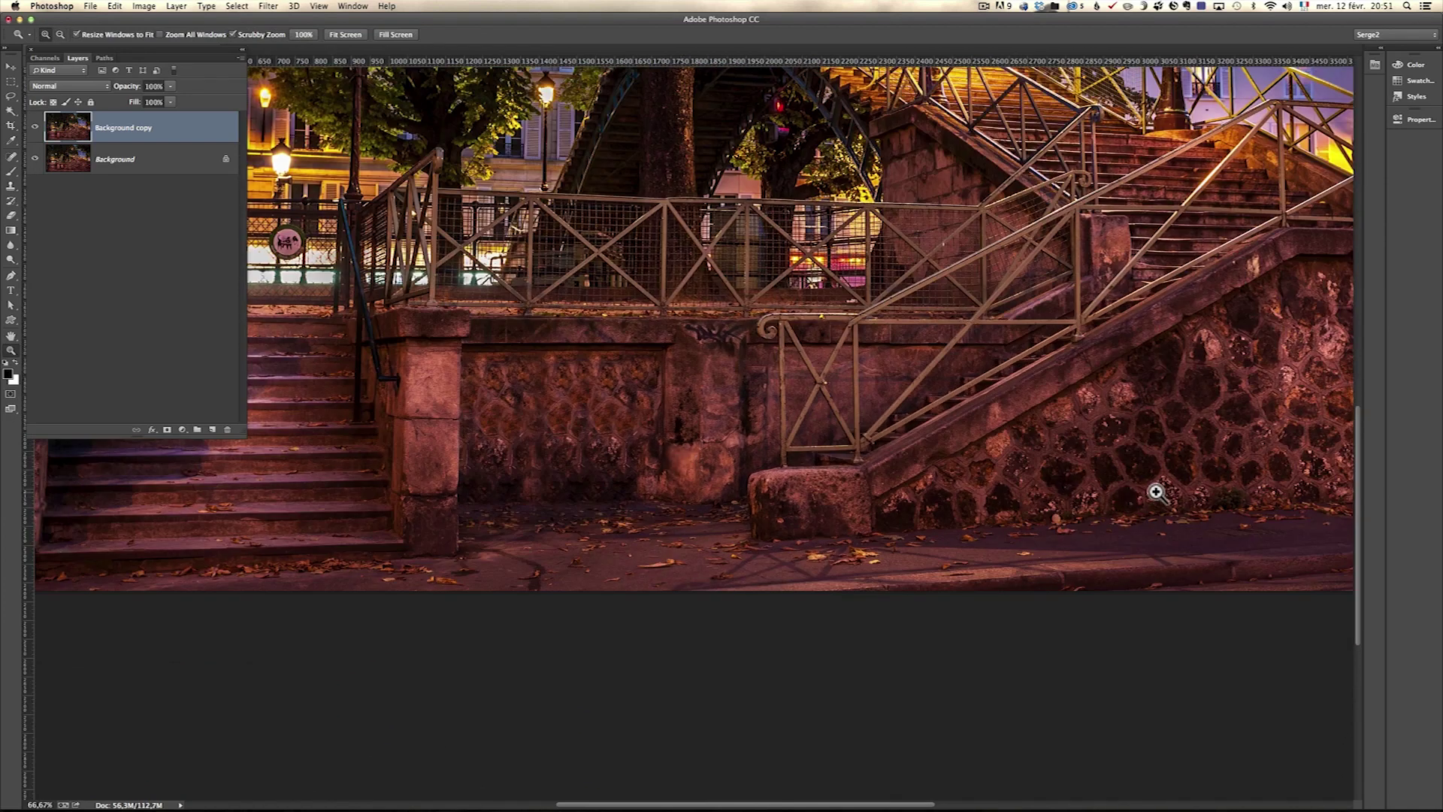
{"action": "key", "text": "s"}
{"action": "left_click", "coordinate": [1135, 460], "text": "alt"}
{"action": "left_click_drag", "start_coordinate": [498, 465], "coordinate": [496, 454]}
- Clone more stone from the right-hand wall over the area beside the fixture, then review the scene
{"action": "left_click", "coordinate": [1270, 384], "text": "alt"}
{"action": "left_click_drag", "start_coordinate": [613, 477], "coordinate": [557, 451]}
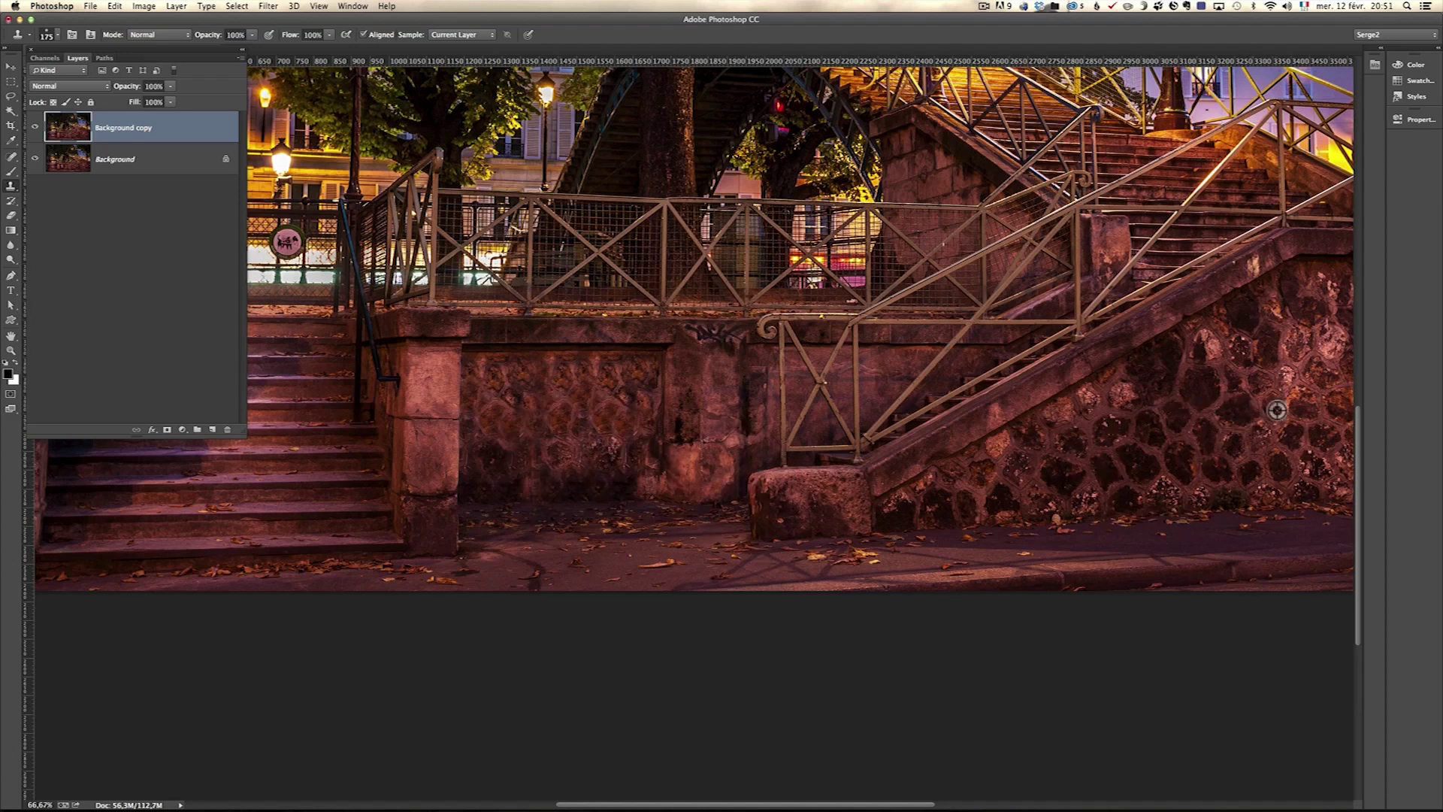
{"action": "left_click", "coordinate": [1288, 375], "text": "alt"}
{"action": "left_click_drag", "start_coordinate": [692, 451], "coordinate": [606, 451]}
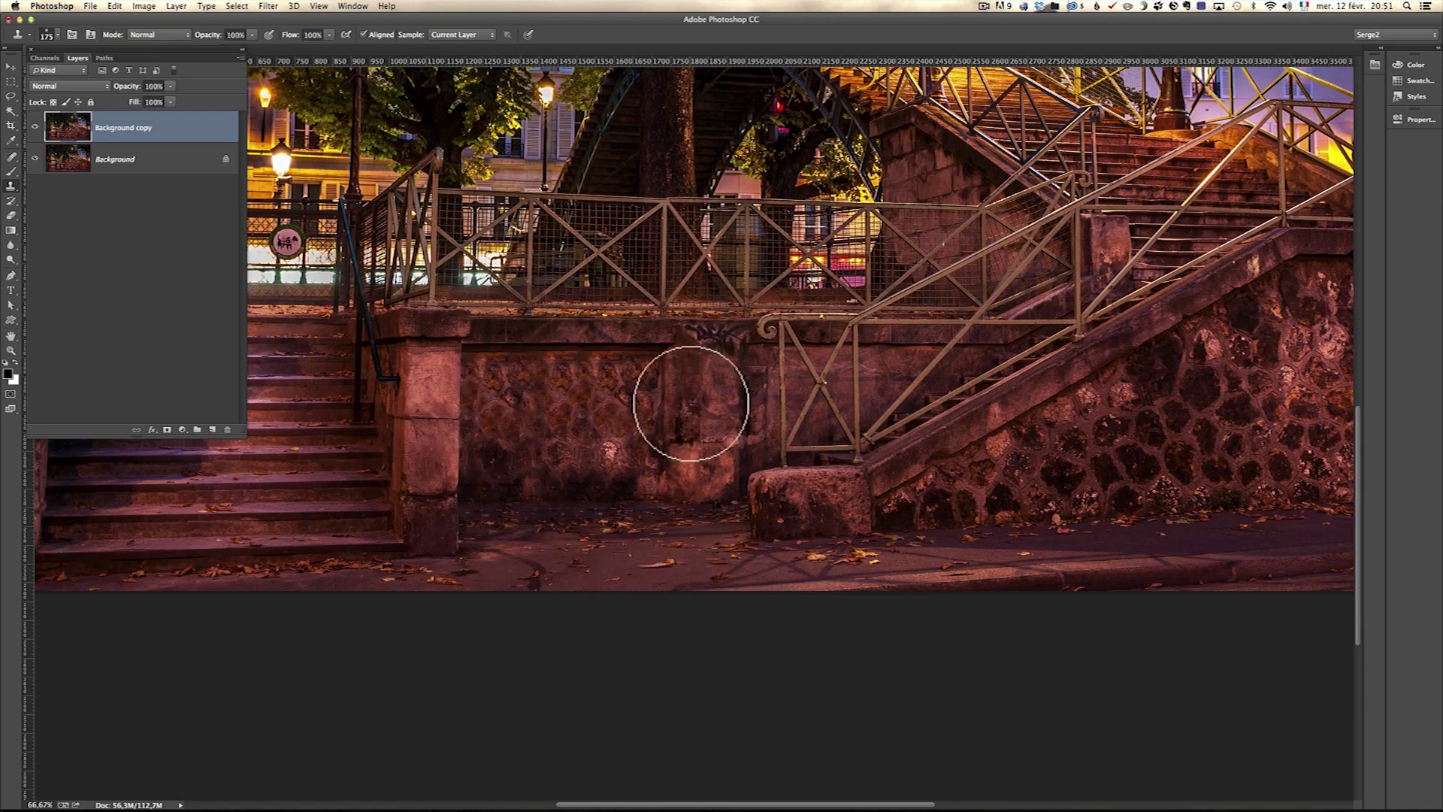
{"action": "left_click_drag", "start_coordinate": [738, 348], "coordinate": [603, 477]}
{"action": "mouse_move", "coordinate": [761, 416]}
{"action": "left_mouse_down"}
{"action": "mouse_move", "coordinate": [687, 554]}
{"action": "mouse_move", "coordinate": [661, 538]}
{"action": "mouse_move", "coordinate": [1163, 471]}
{"action": "left_mouse_up"}
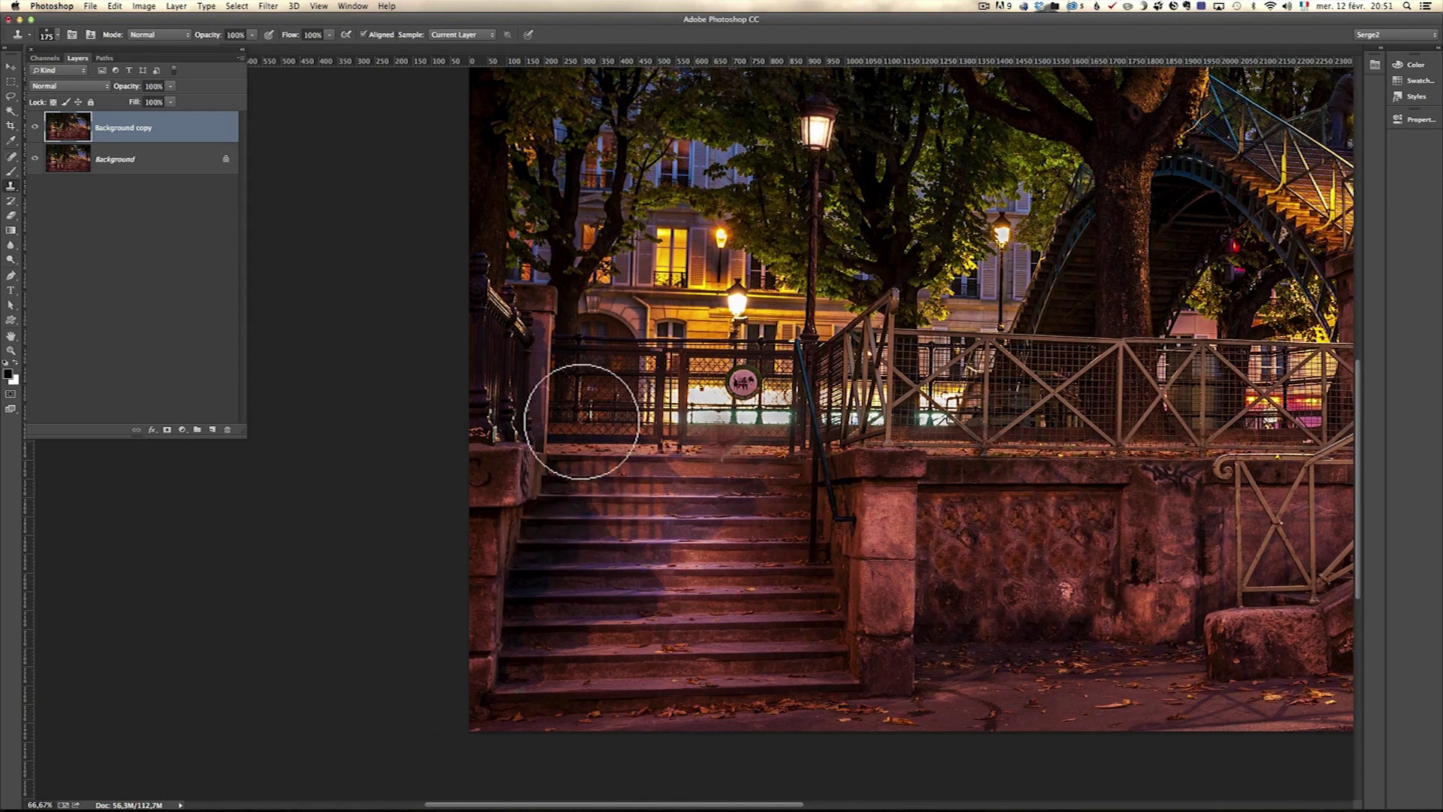
{"action": "left_click_drag", "start_coordinate": [1111, 526], "coordinate": [780, 493]}
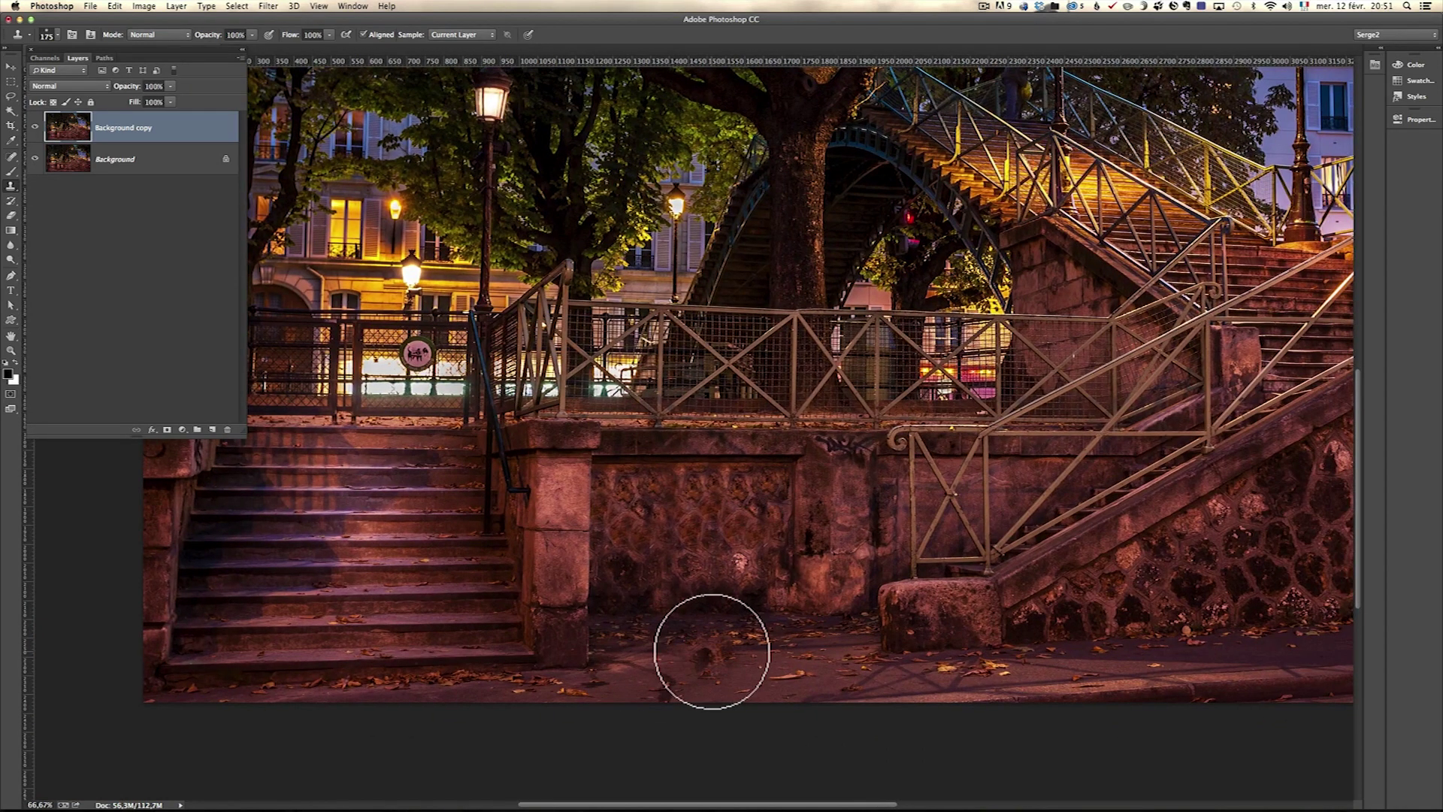
{"action": "key", "text": "z"}
{"action": "left_click", "coordinate": [596, 451], "text": "alt"}
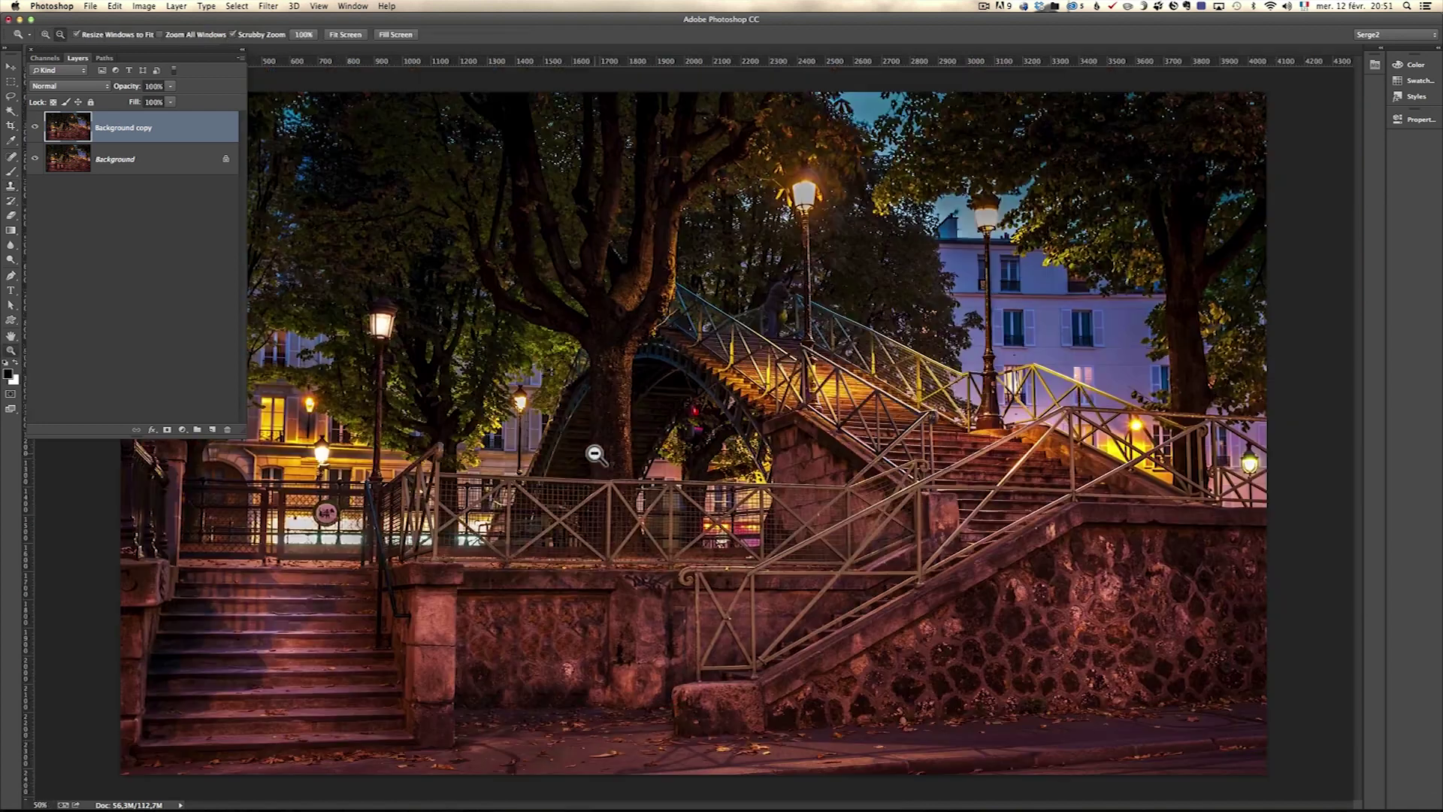
{"action": "left_click", "coordinate": [553, 455], "text": "alt"}
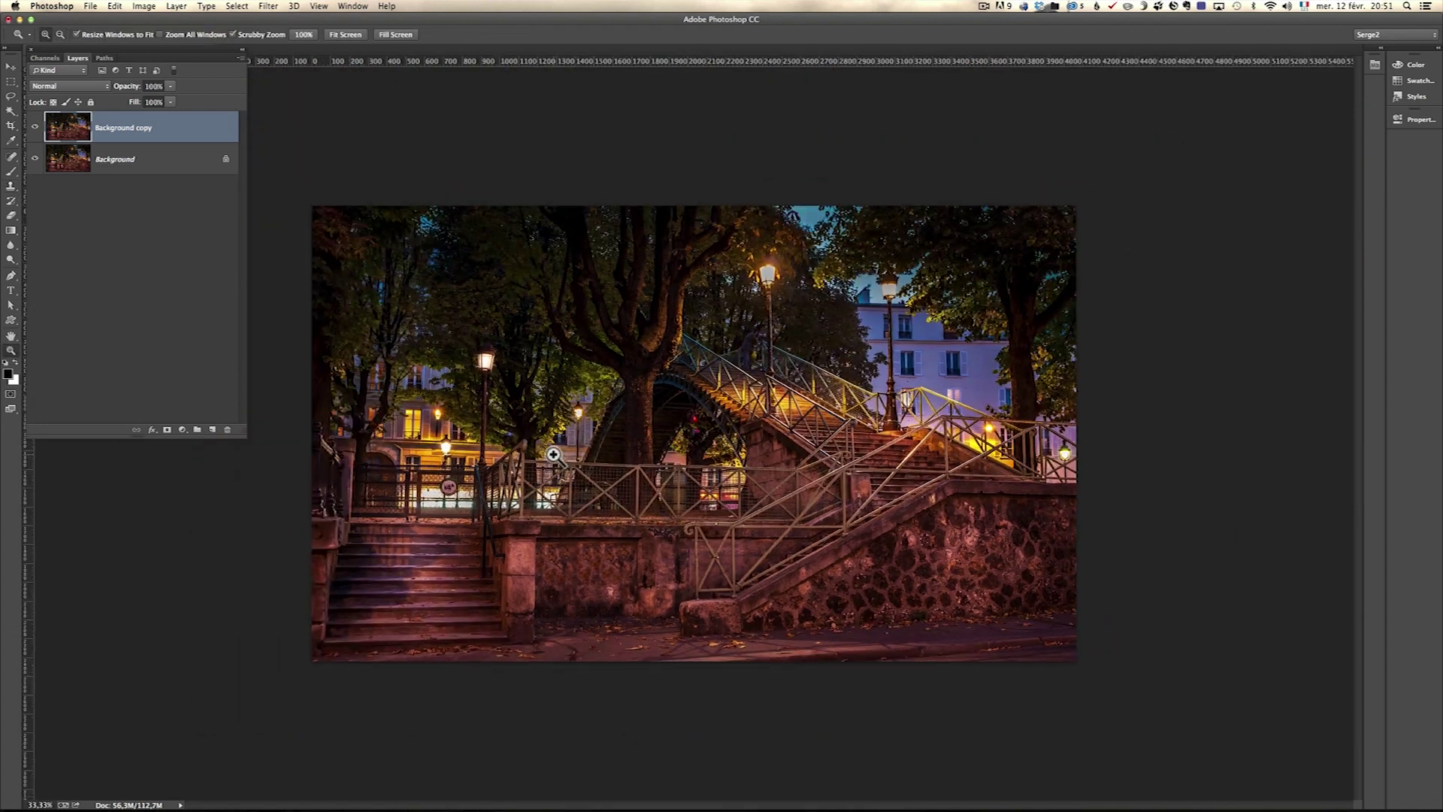
{"action": "left_click", "coordinate": [35, 128]}
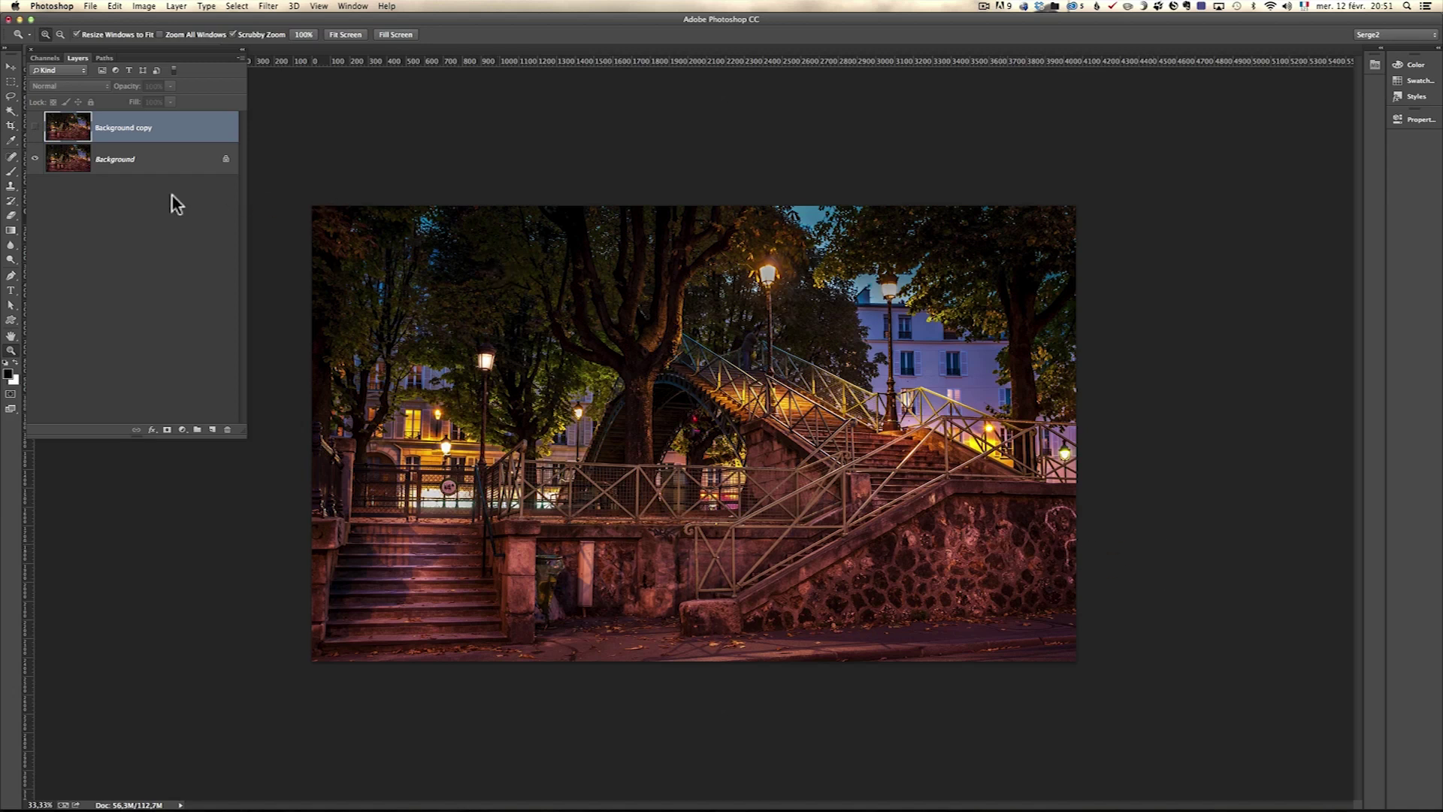
{"action": "left_click", "coordinate": [35, 129]}
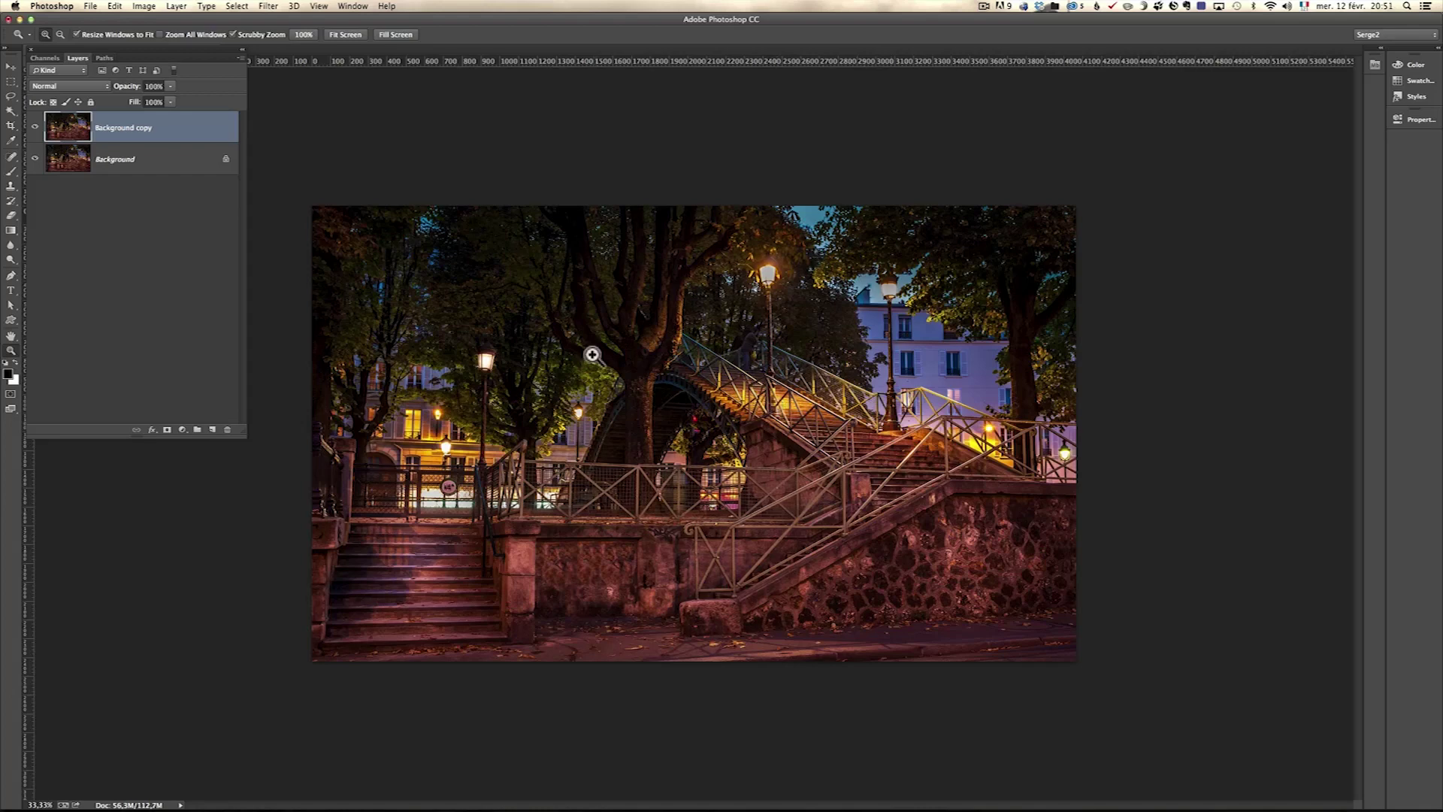
{"action": "left_click", "coordinate": [468, 380]}
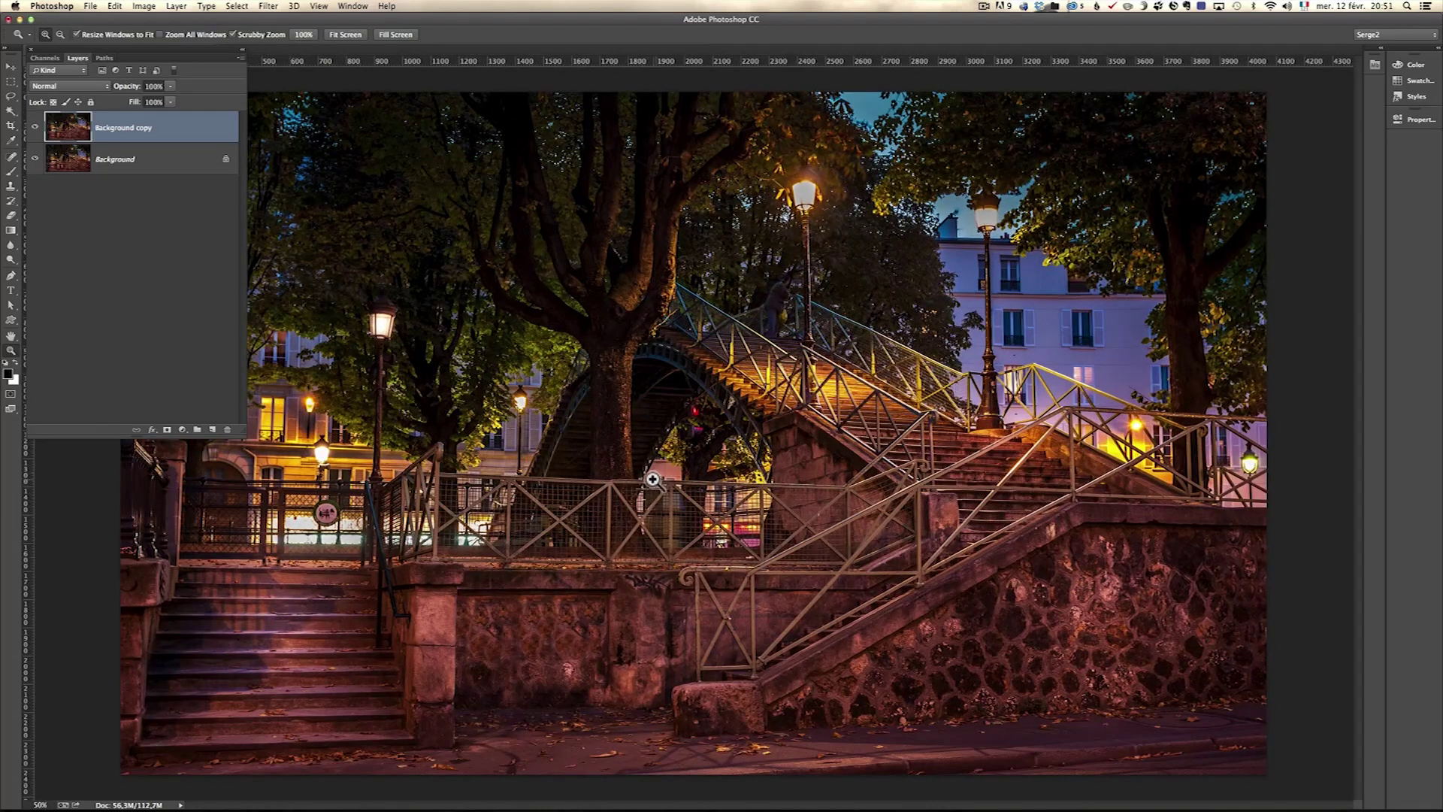
{"action": "left_click", "coordinate": [585, 426], "text": "alt"}
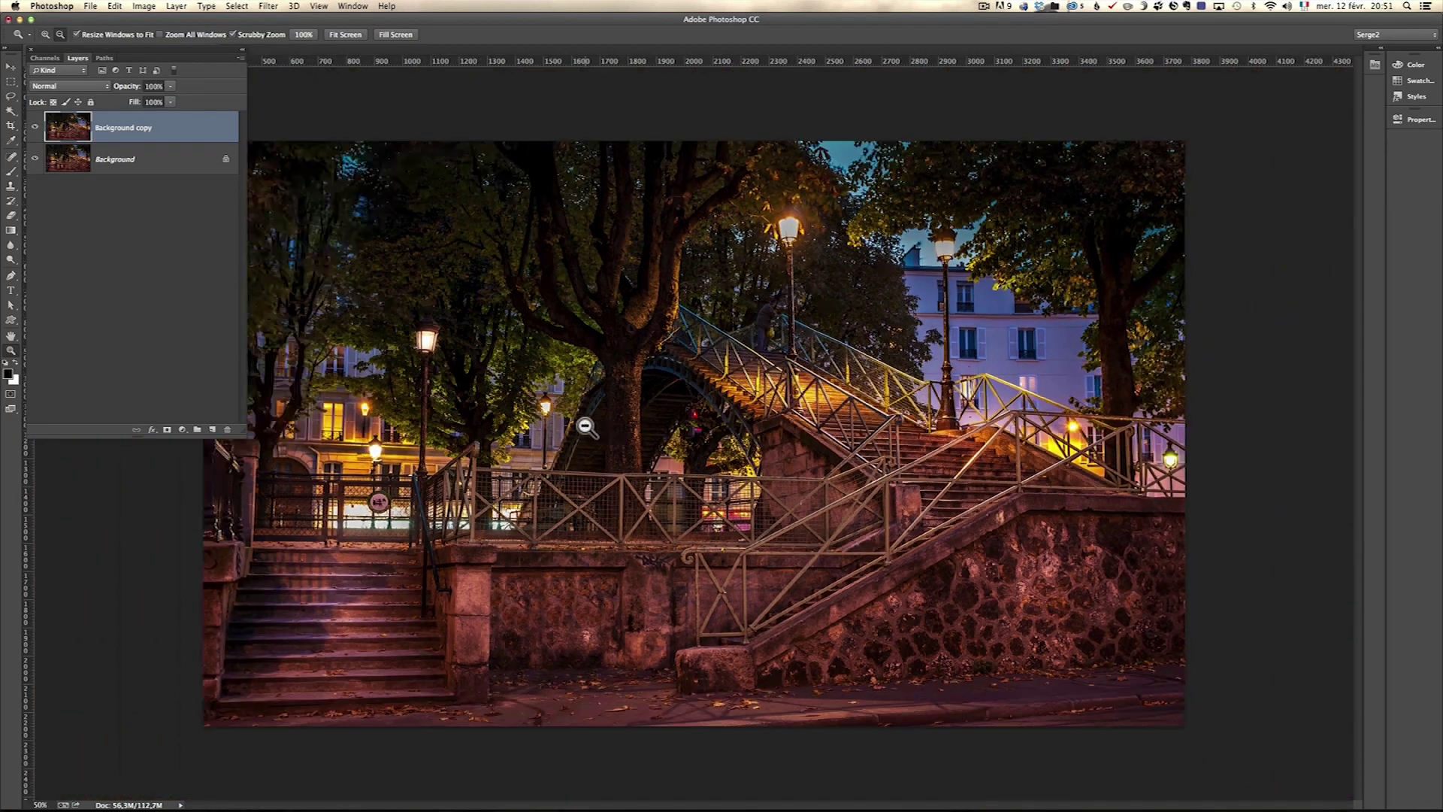